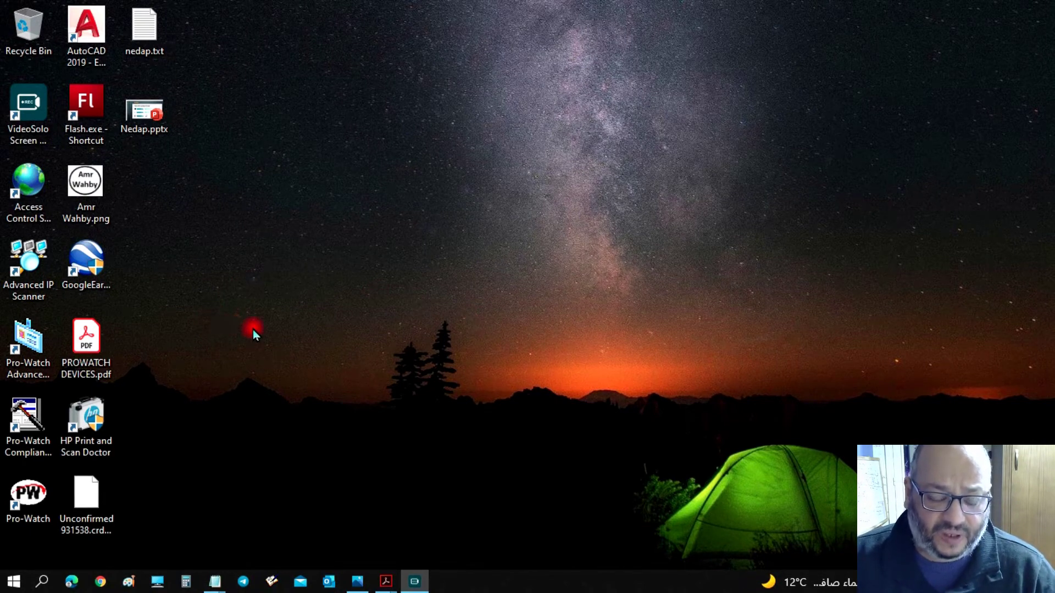
# - Launch UHFTool from the NEDAP program folder
pyautogui.click(13, 582)
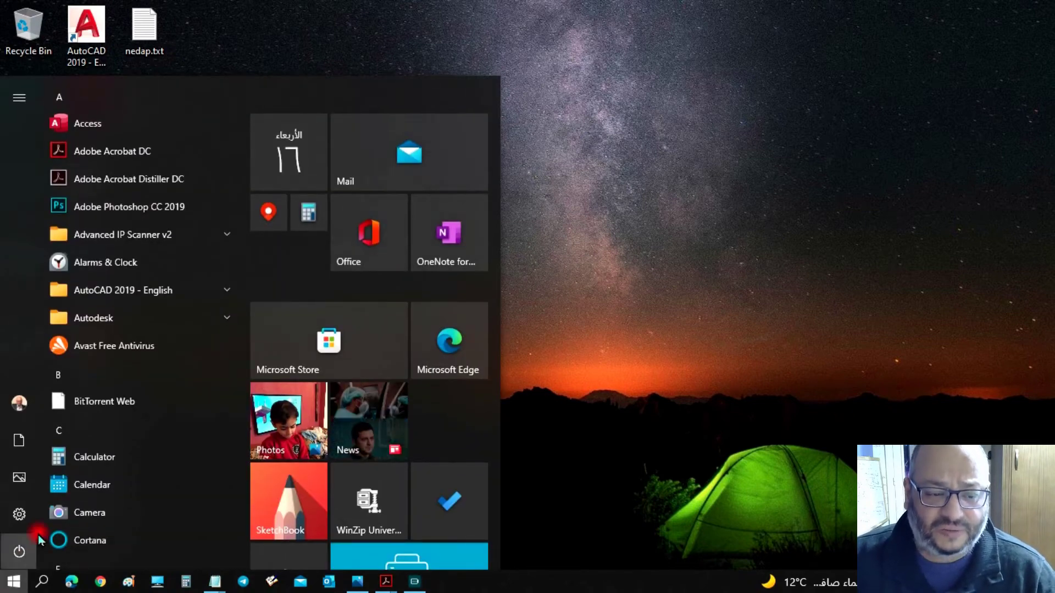
pyautogui.scroll(-5, 162, 419)
pyautogui.scroll(-6, 167, 426)
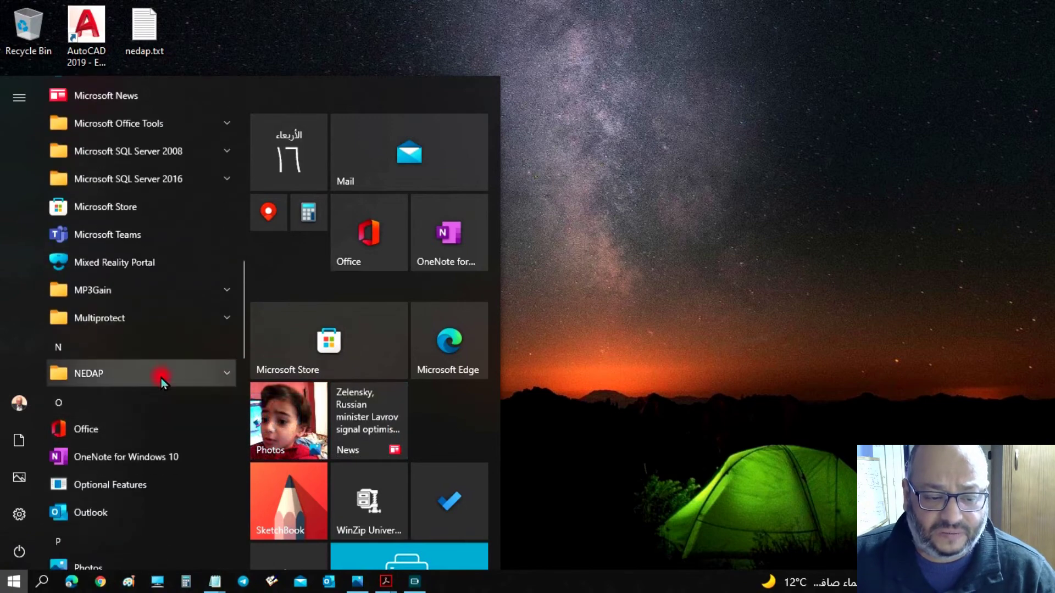
pyautogui.click(160, 373)
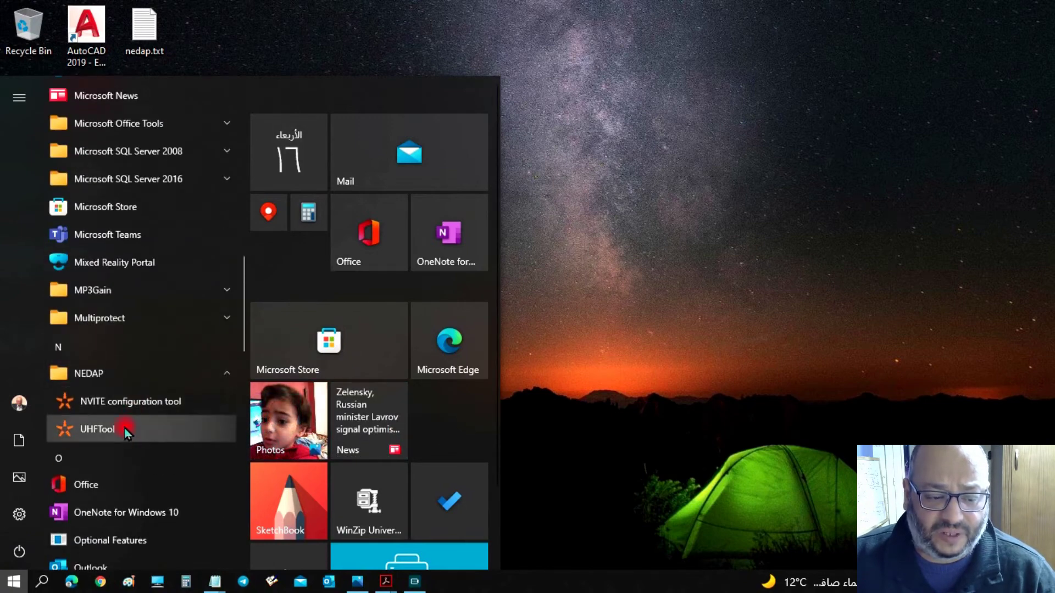
pyautogui.click(125, 430)
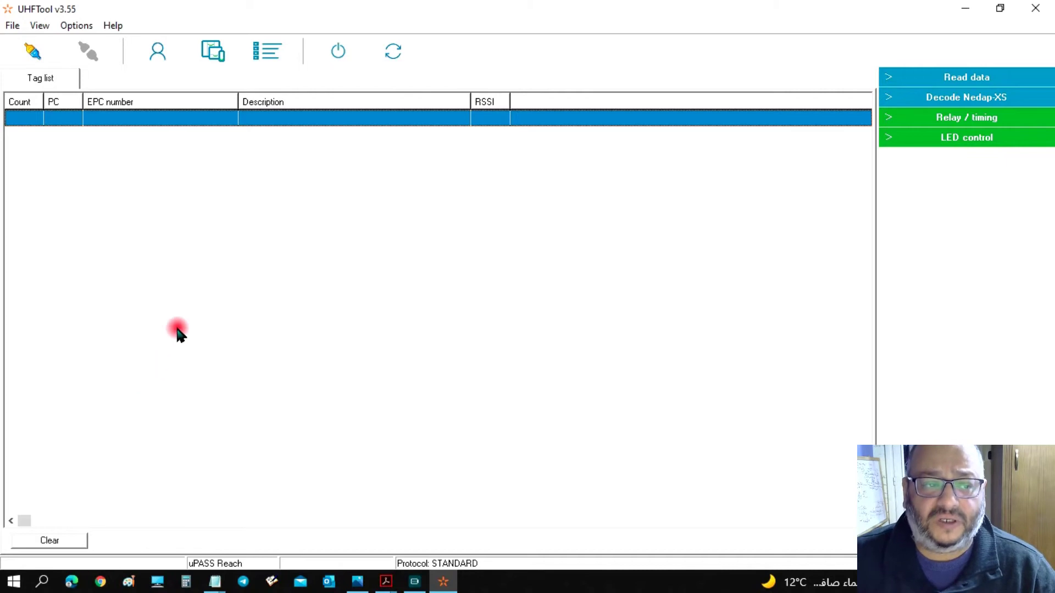
# - Switch the user mode to Expert
pyautogui.click(31, 57)
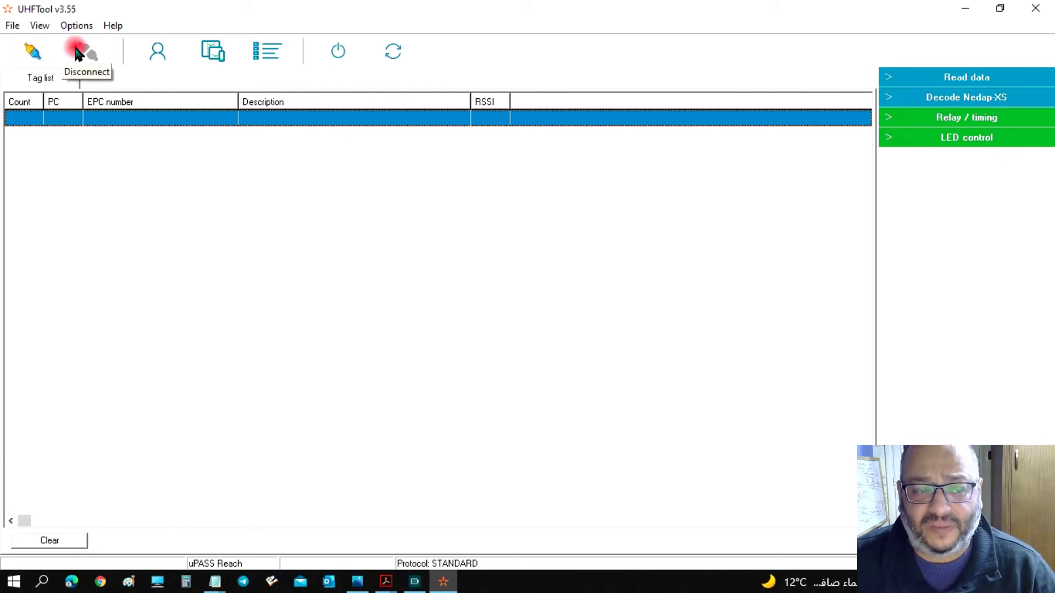
pyautogui.click(174, 58)
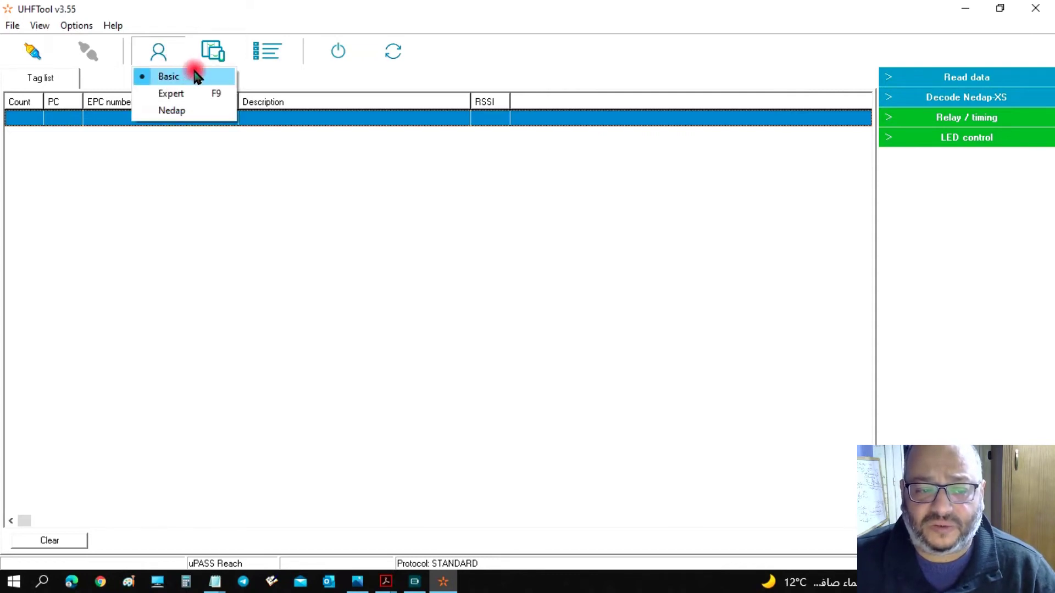
pyautogui.rightClick(696, 154)
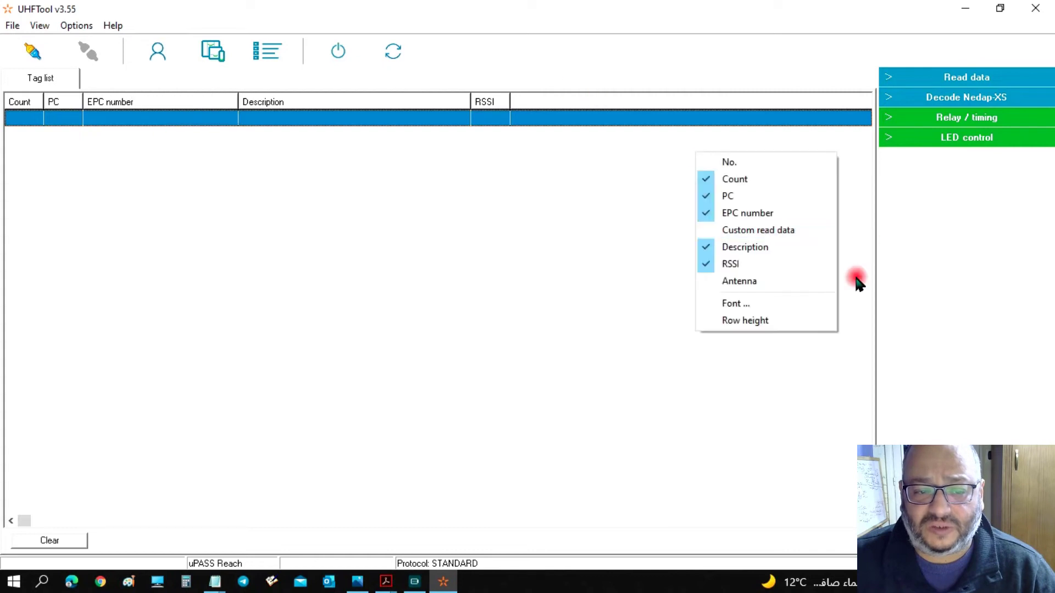
pyautogui.click(906, 135)
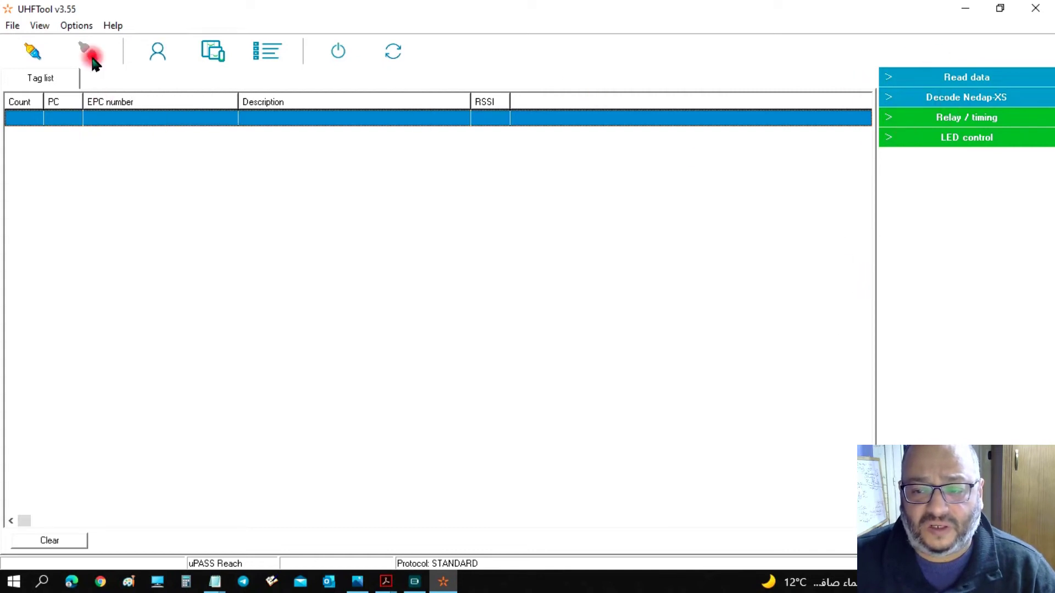
pyautogui.click(158, 55)
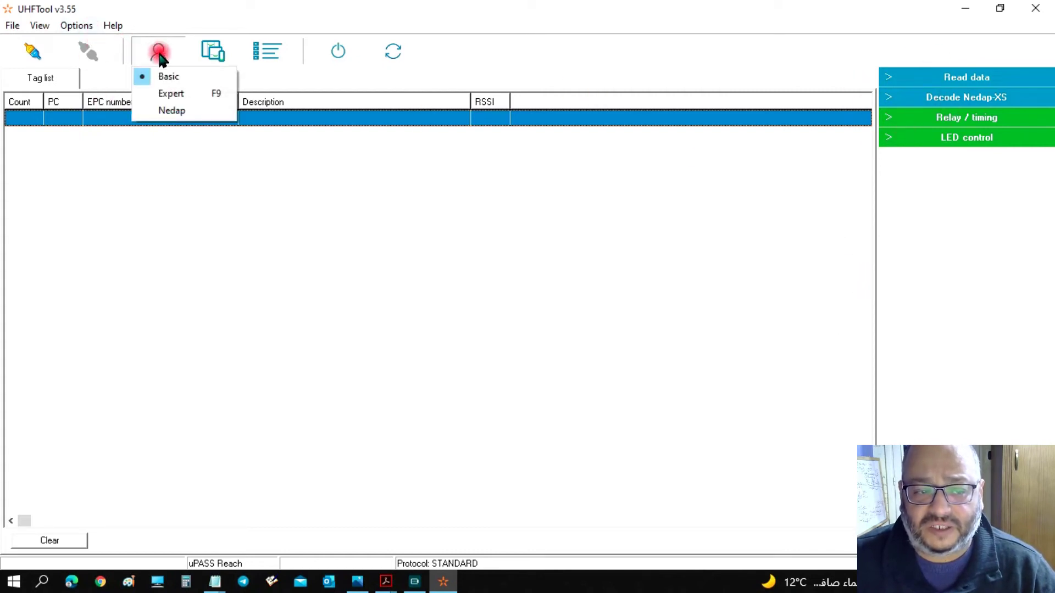
pyautogui.click(164, 92)
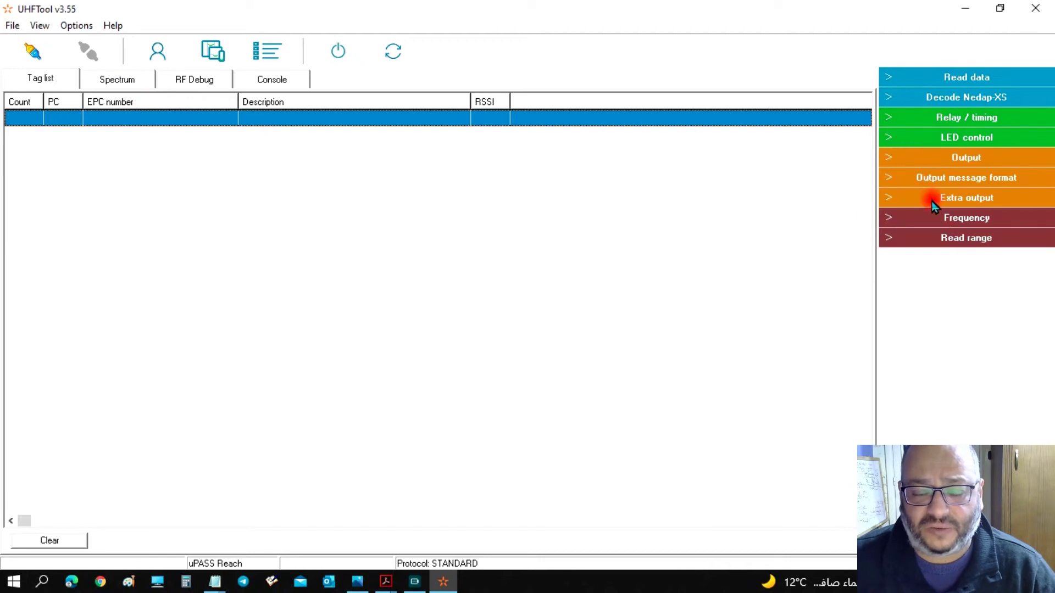
# - Review the selectable reader models, the communication protocols and the backup, restore and Nedap AEOS file commands without changing anything
pyautogui.click(226, 56)
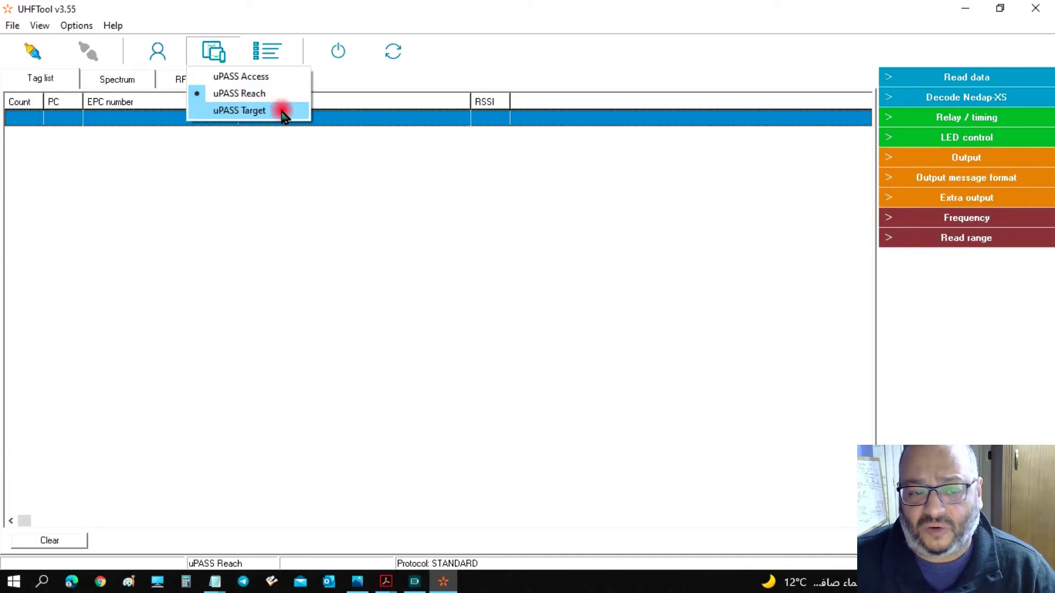
pyautogui.click(291, 24)
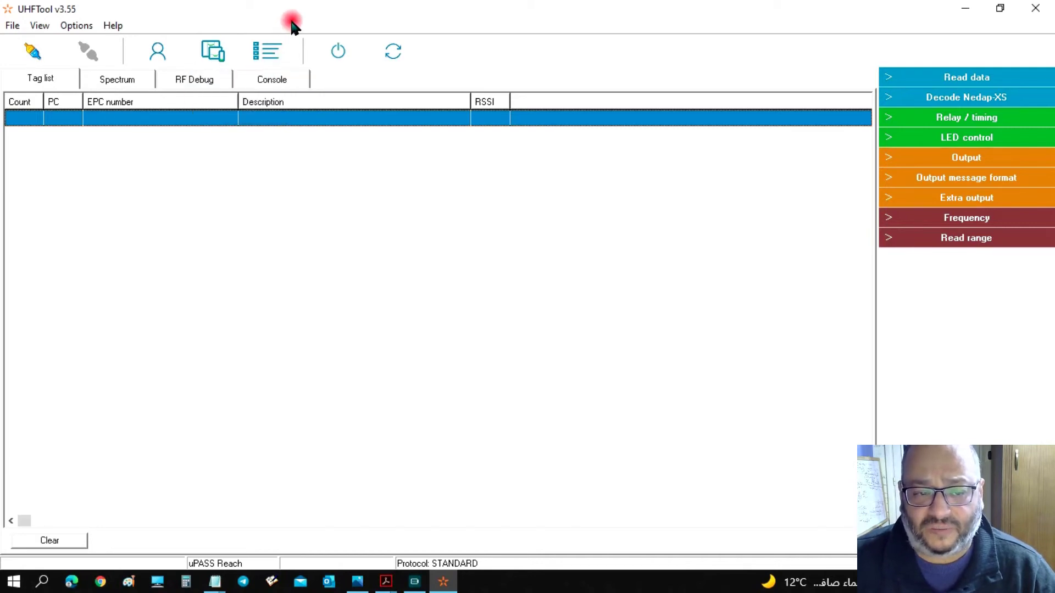
pyautogui.click(281, 58)
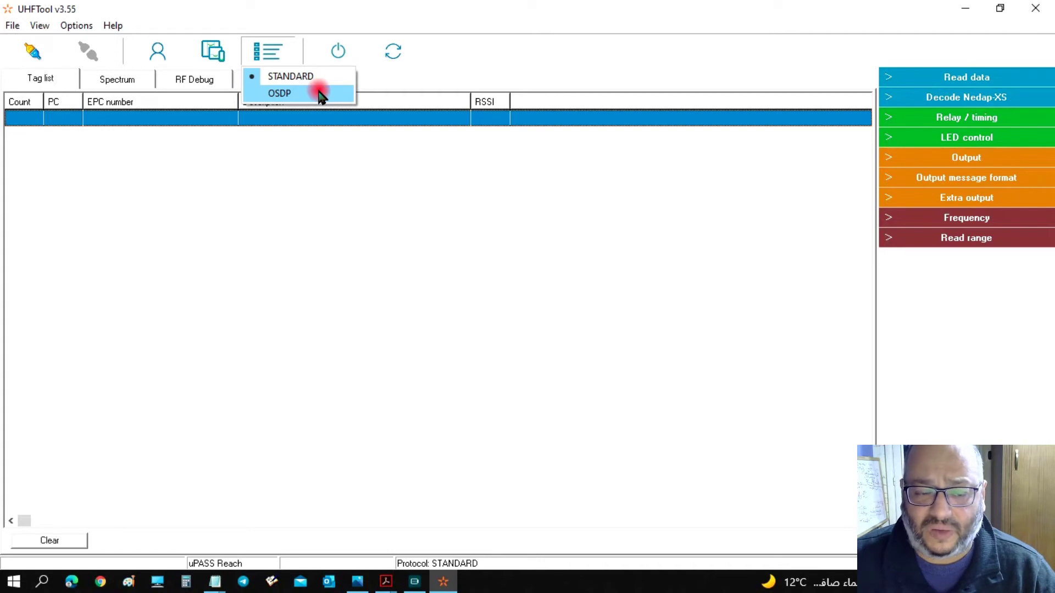
pyautogui.click(423, 66)
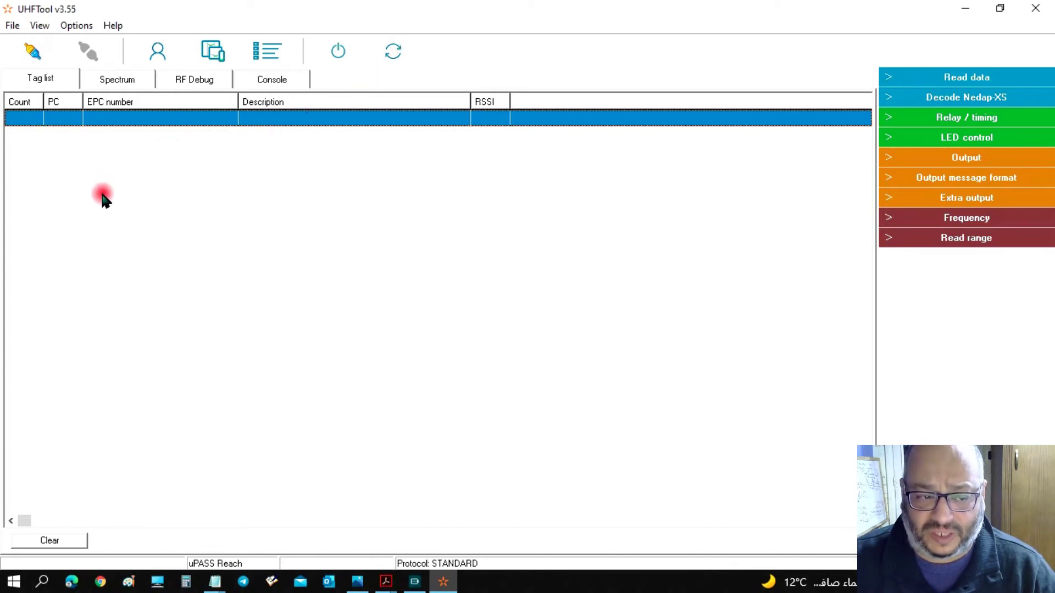
pyautogui.click(13, 26)
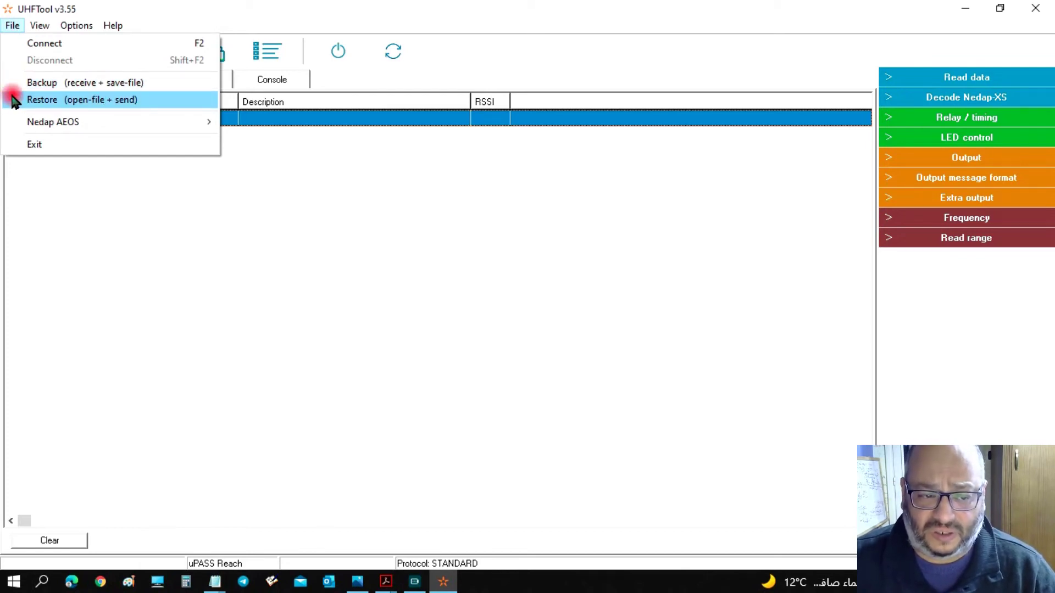
pyautogui.moveTo(14, 123)
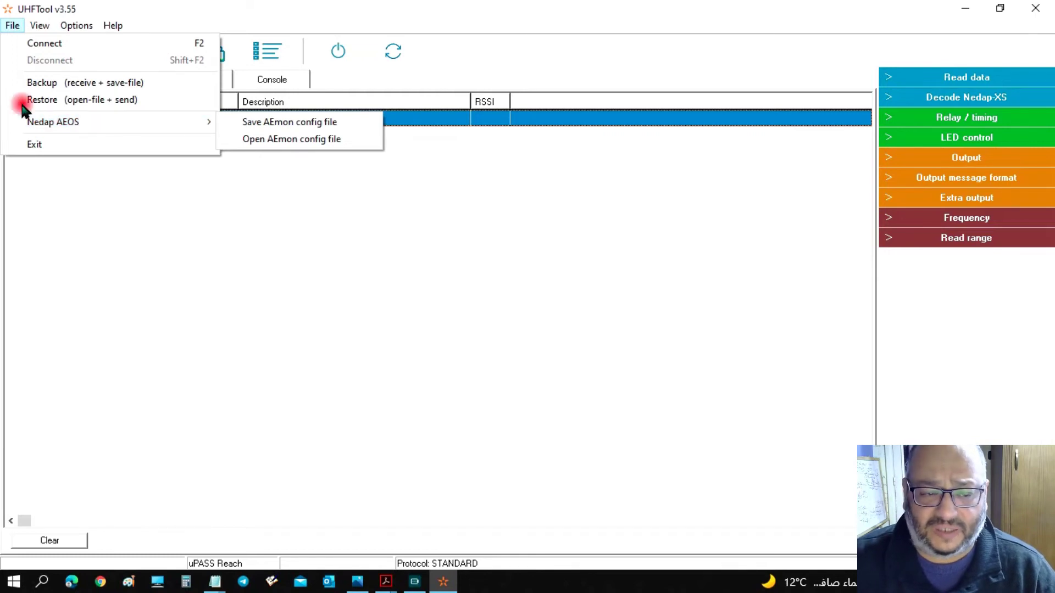
# - Display the tag activity graph and hide it again
pyautogui.moveTo(38, 26)
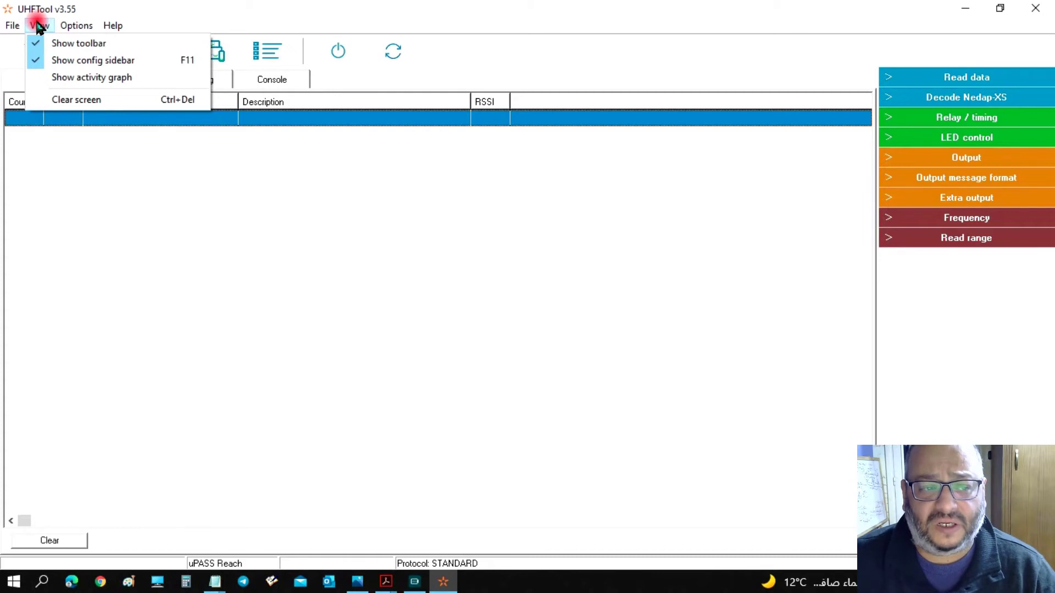
pyautogui.click(54, 77)
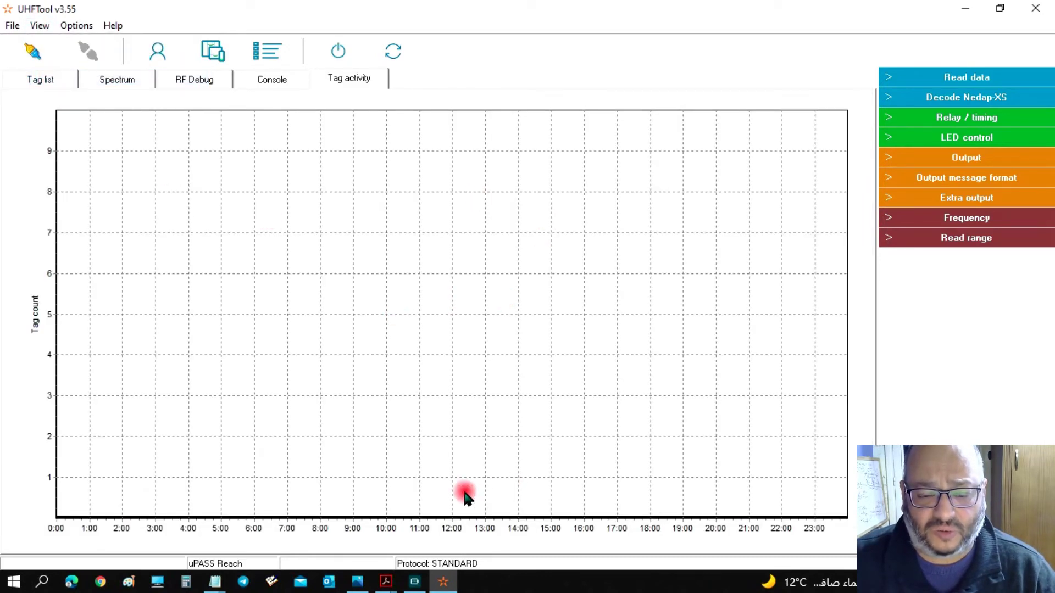
pyautogui.click(43, 26)
pyautogui.click(49, 77)
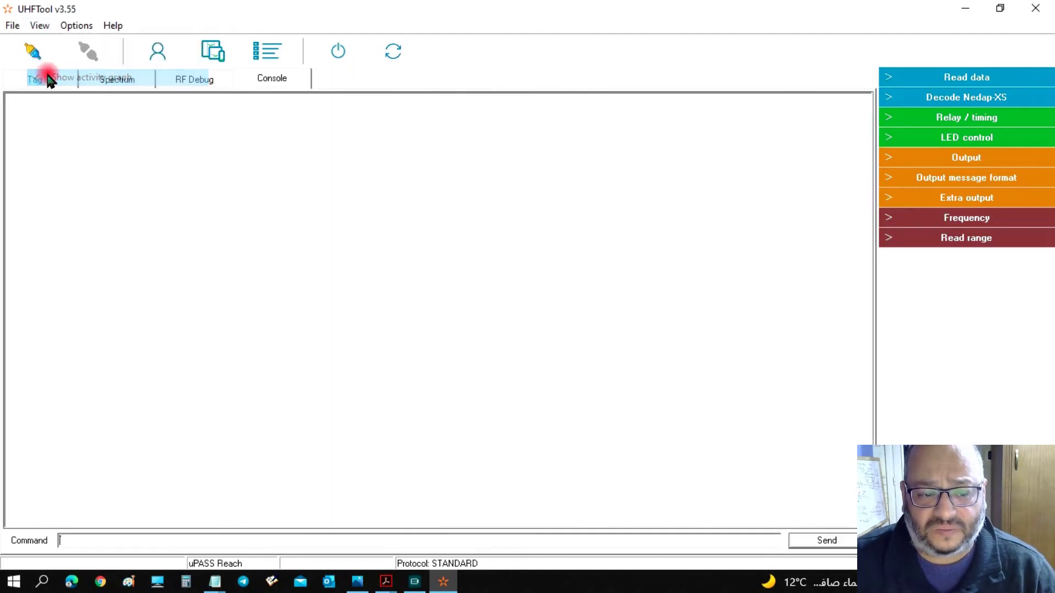
# - Review the user mode, reader model, firmware and factory reset options, and view the program's version information
pyautogui.click(73, 26)
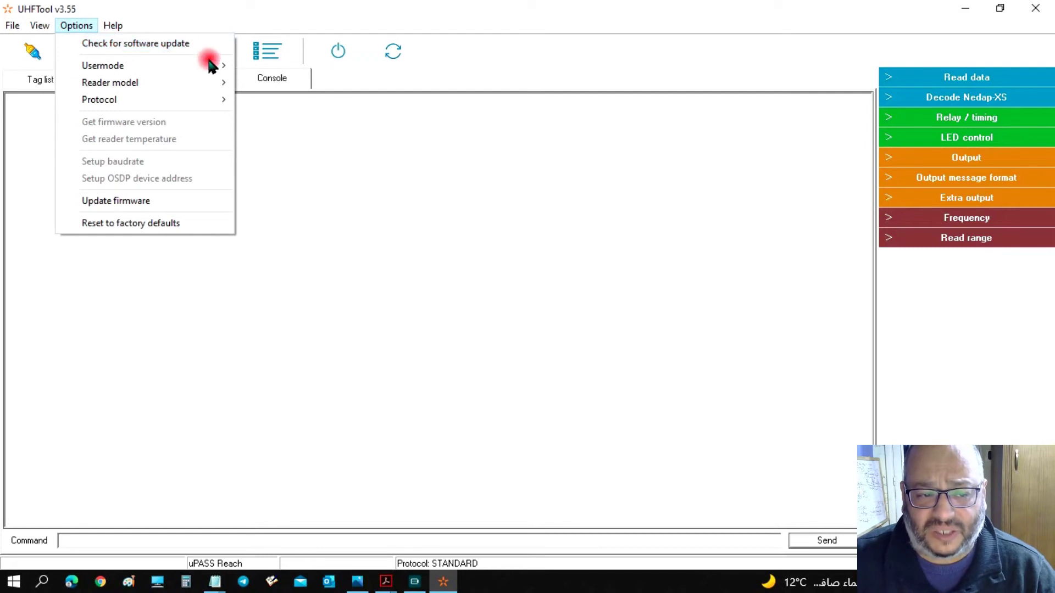
pyautogui.moveTo(207, 64)
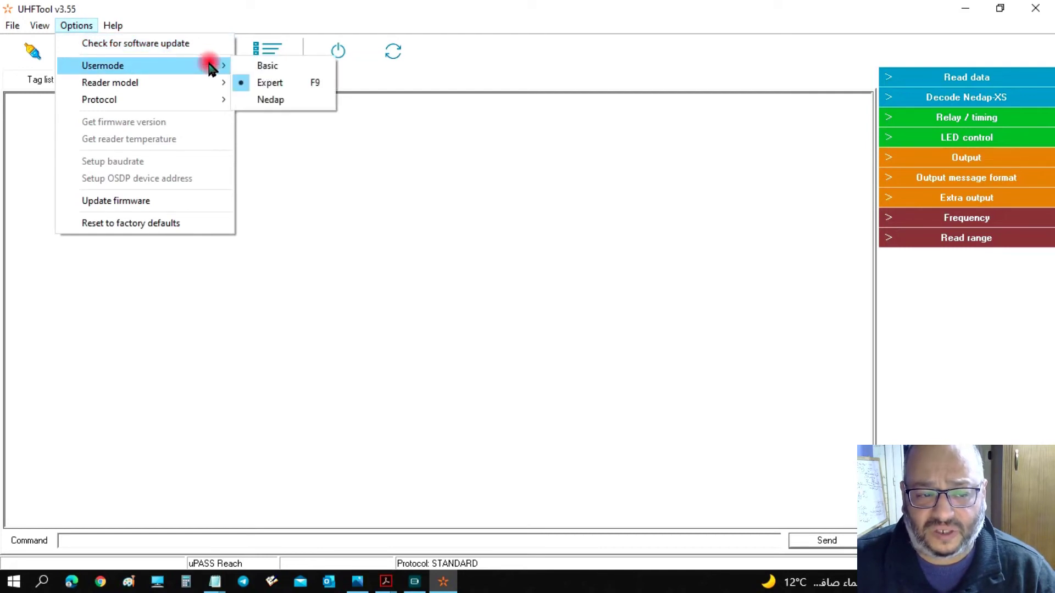
pyautogui.moveTo(203, 83)
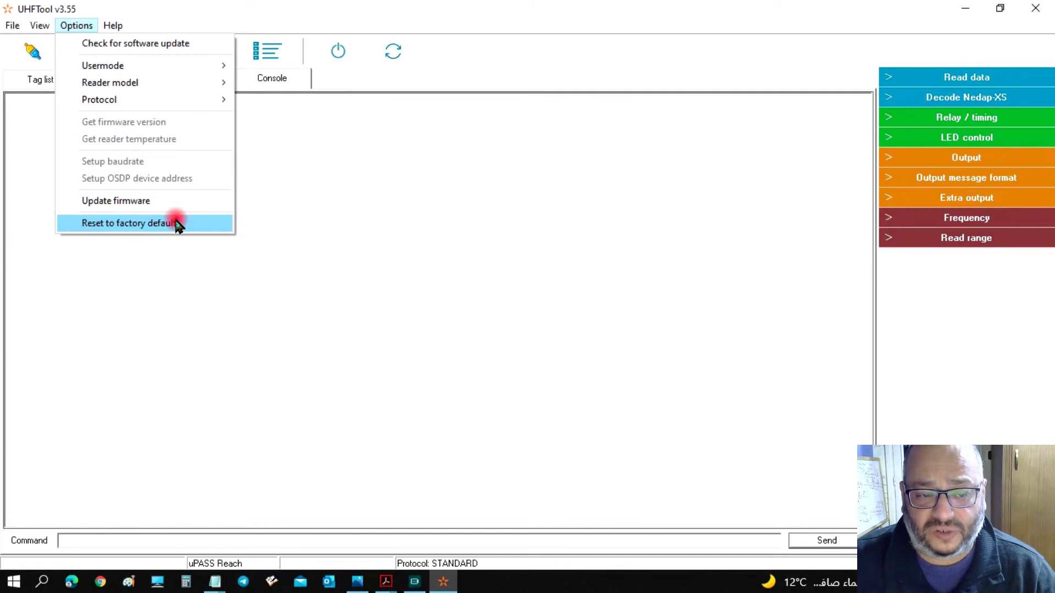
pyautogui.click(116, 26)
pyautogui.click(117, 27)
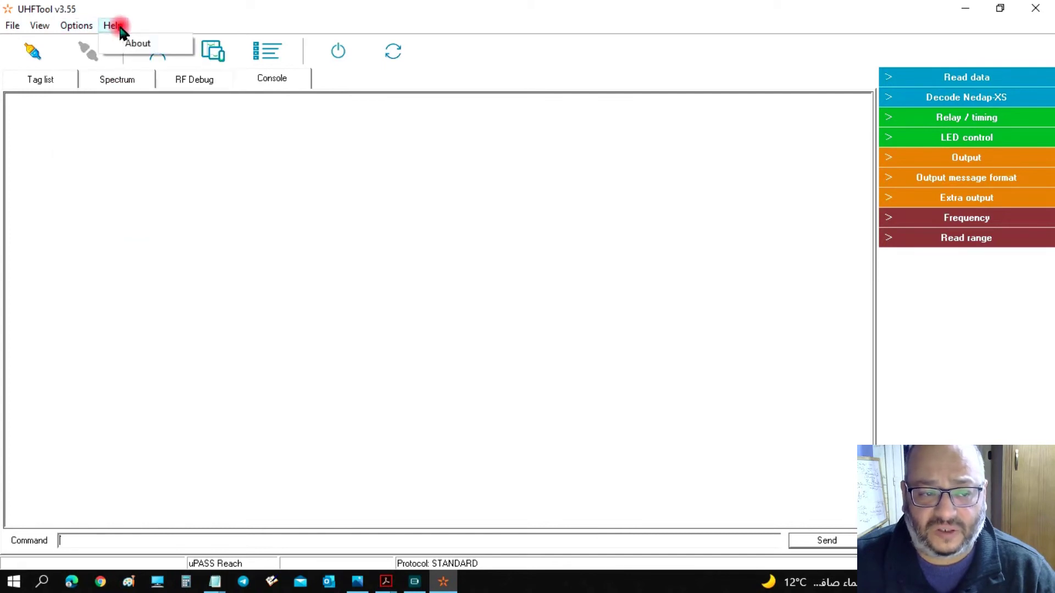
pyautogui.click(137, 44)
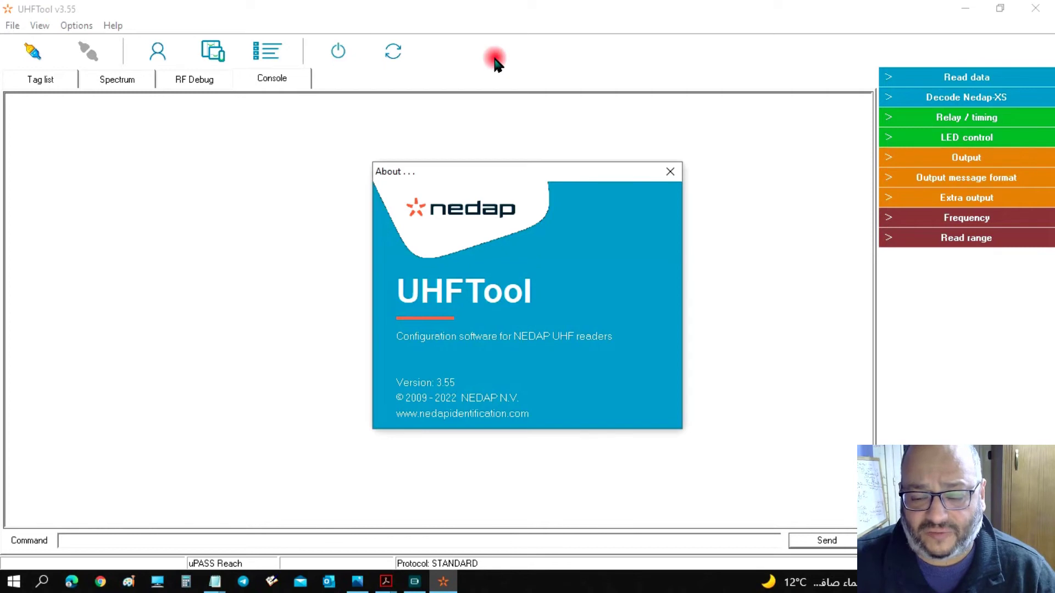
pyautogui.click(668, 172)
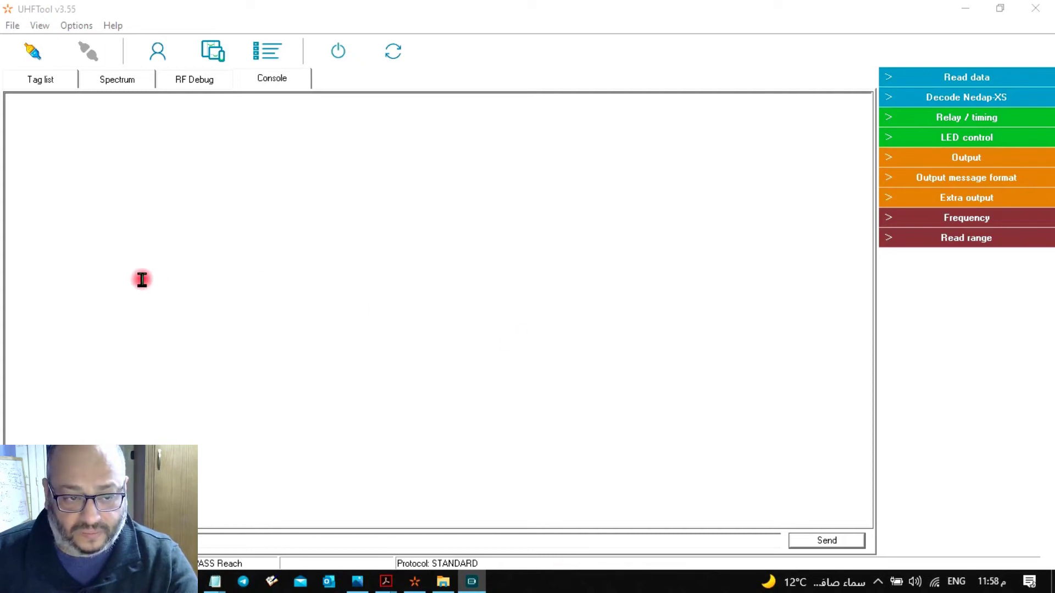
# - Try to connect to the reader on COM6 at 9600 baud with the STANDARD protocol
pyautogui.click(31, 51)
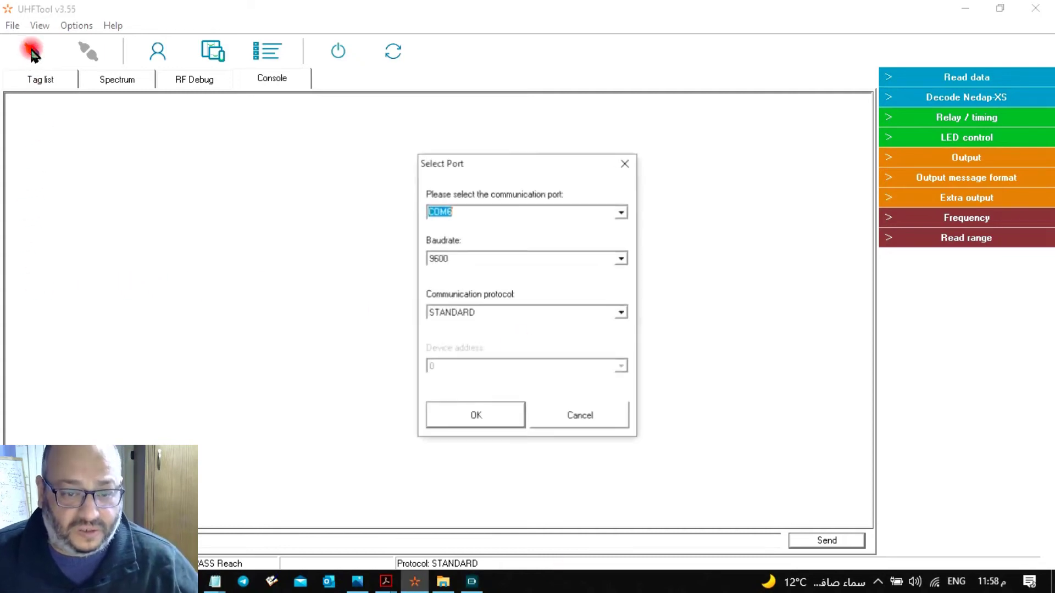
pyautogui.click(494, 419)
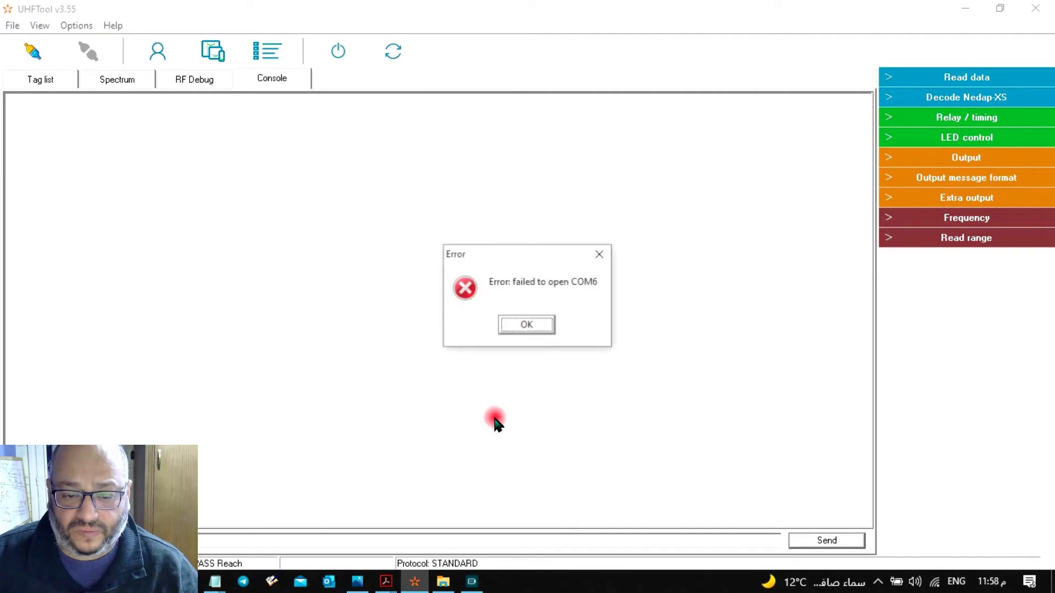
pyautogui.click(548, 326)
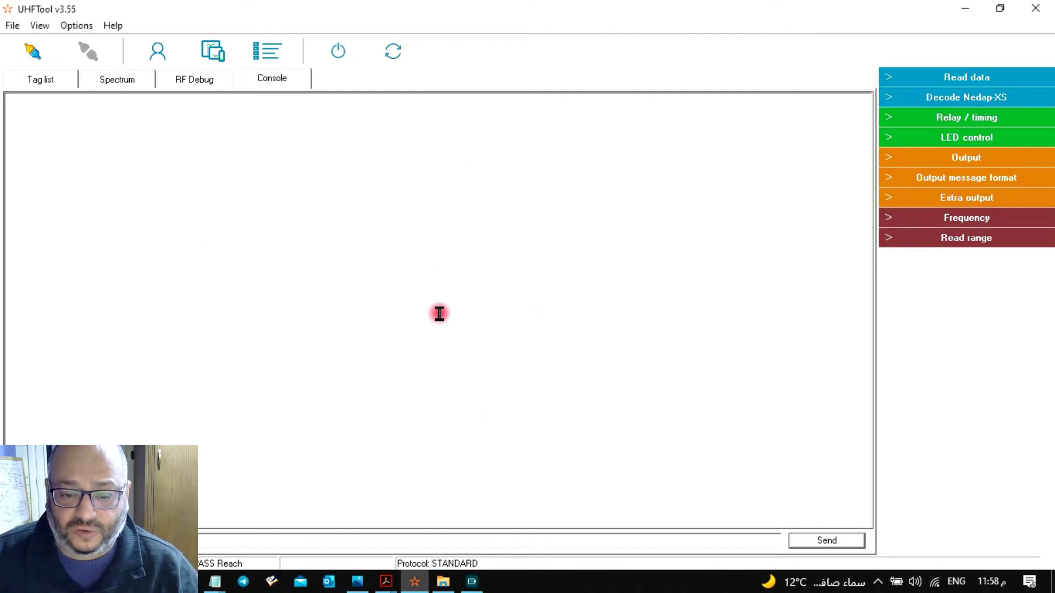
# - Connect to the reader on COM3 at 9600 baud with the STANDARD protocol, declining to read its configuration settings
pyautogui.click(29, 53)
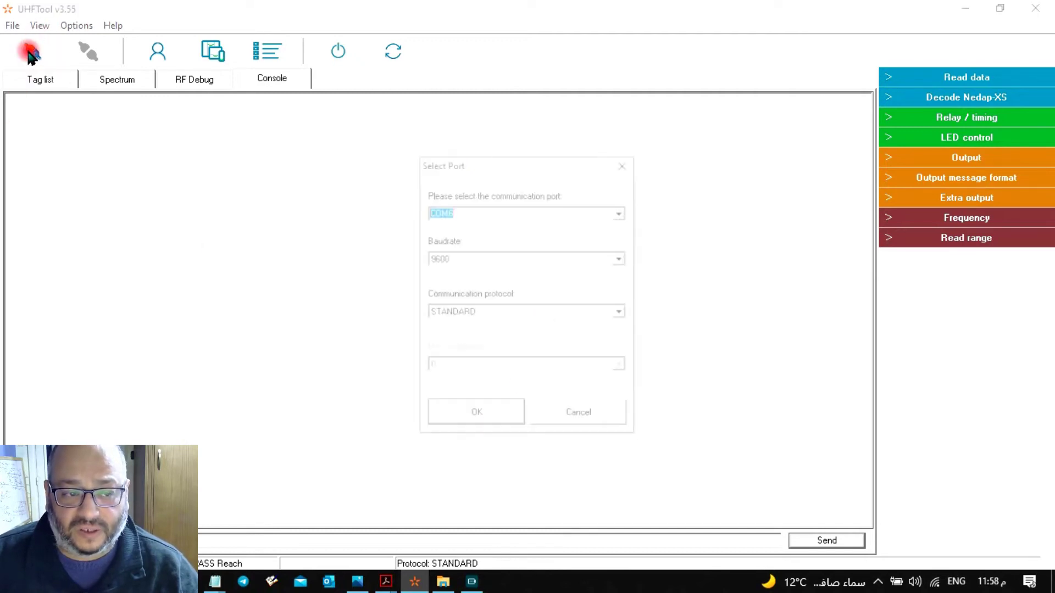
pyautogui.click(623, 212)
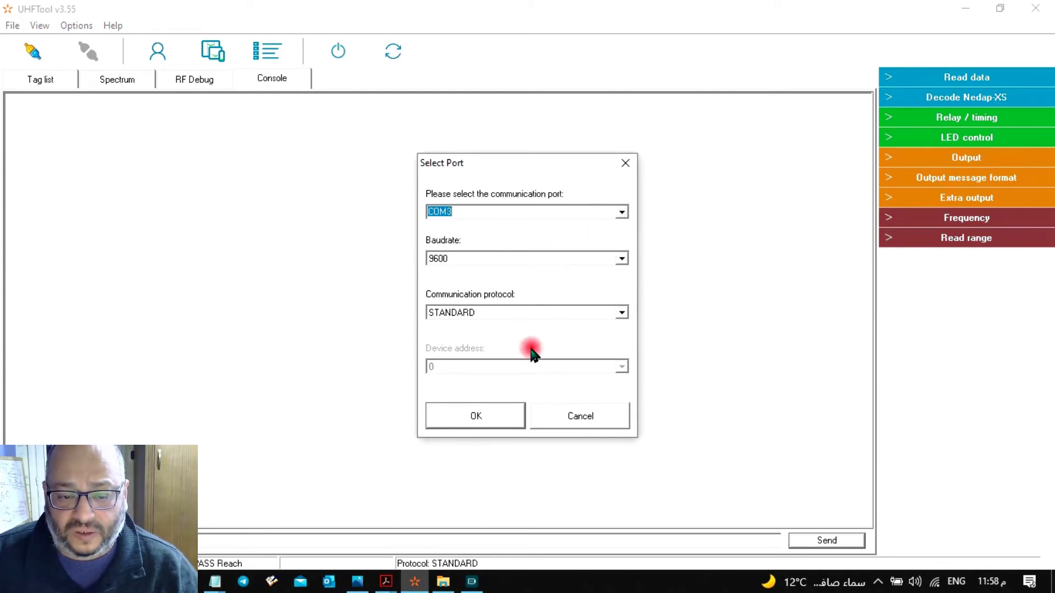
pyautogui.click(498, 423)
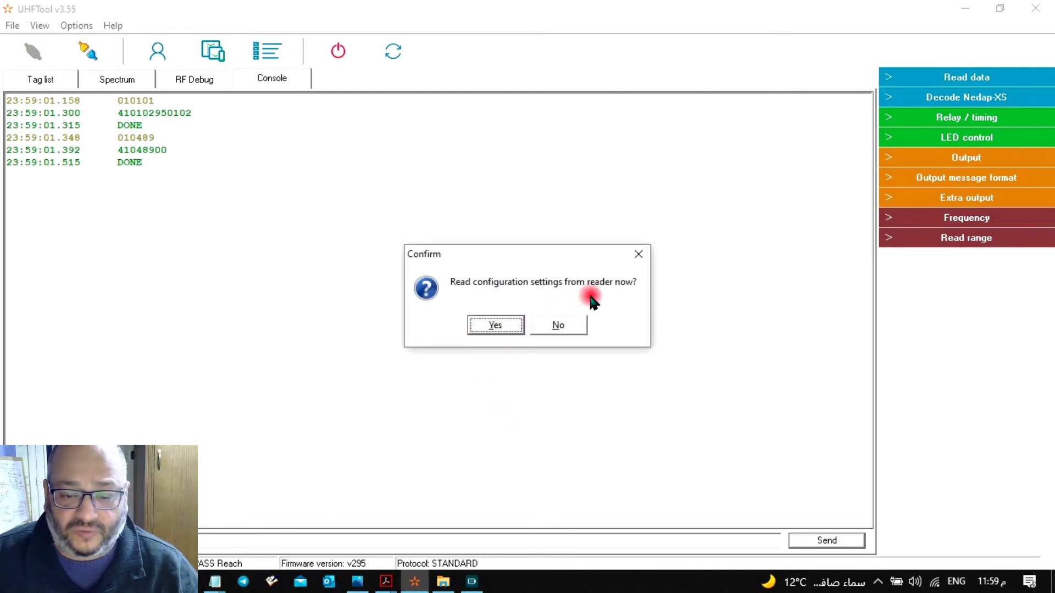
pyautogui.click(570, 328)
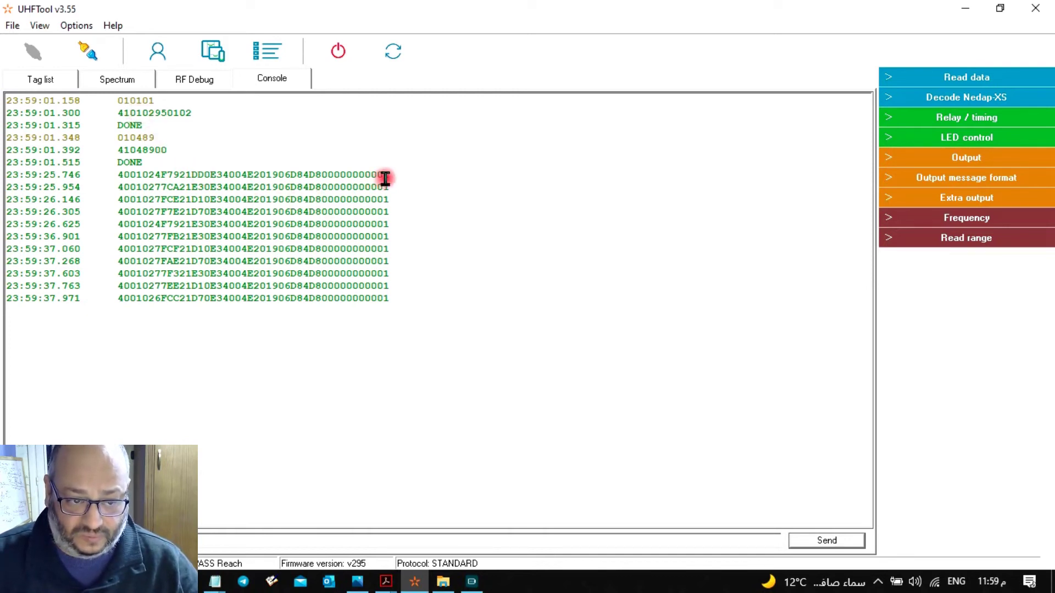
# - Examine the tag messages in the console, and view the spectrum analyzer and the RF Debug reflected power chart
pyautogui.moveTo(405, 173)
pyautogui.mouseDown()
pyautogui.moveTo(118, 174)
pyautogui.moveTo(417, 172)
pyautogui.mouseUp()
pyautogui.click(414, 170)
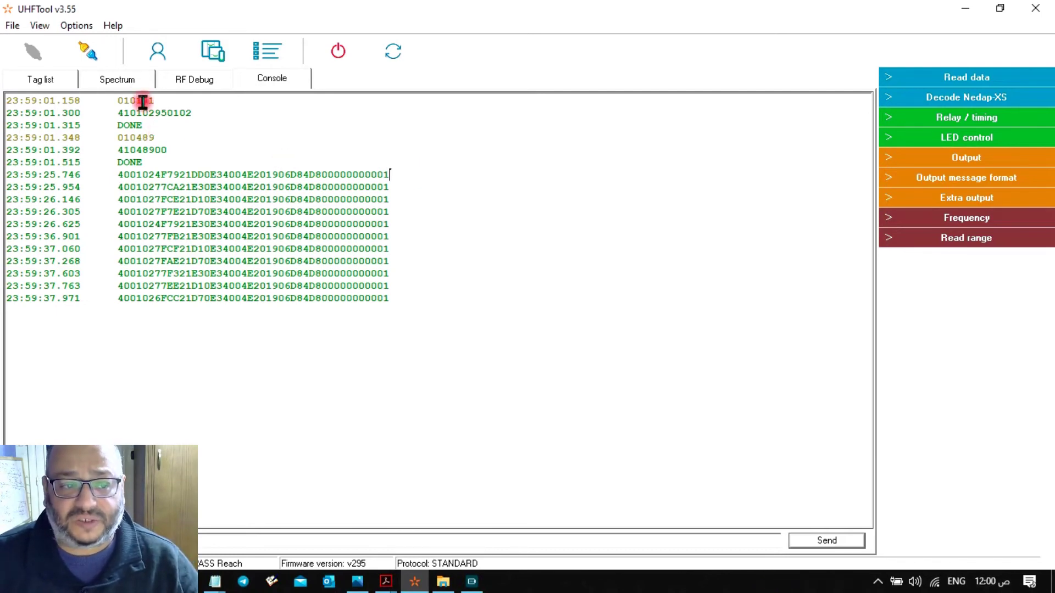
pyautogui.click(126, 82)
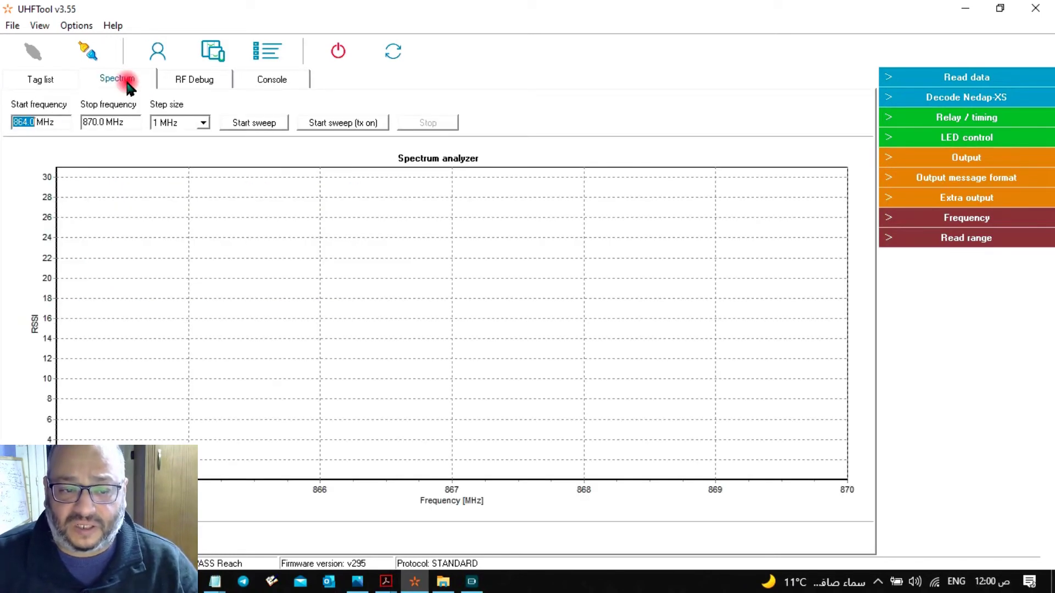
pyautogui.click(195, 79)
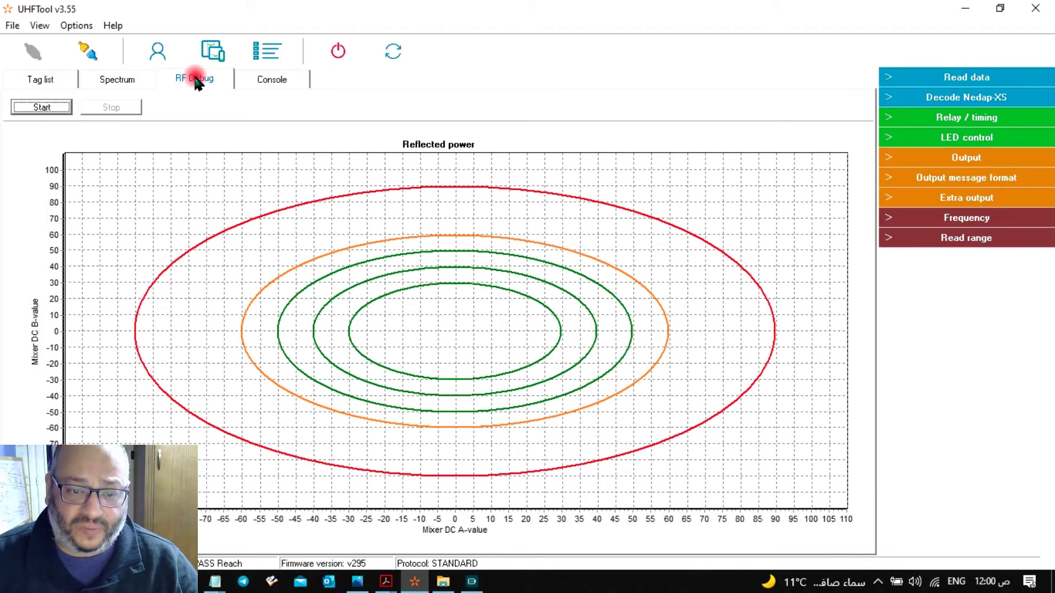
# - Review the console messages and the tag list, and look over the view options
pyautogui.click(271, 80)
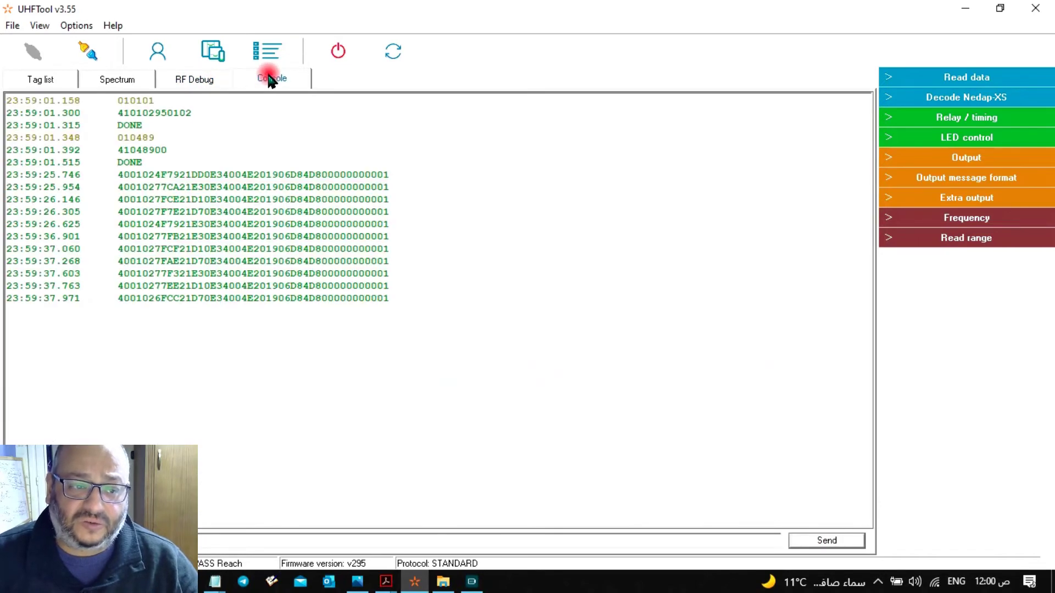
pyautogui.click(71, 80)
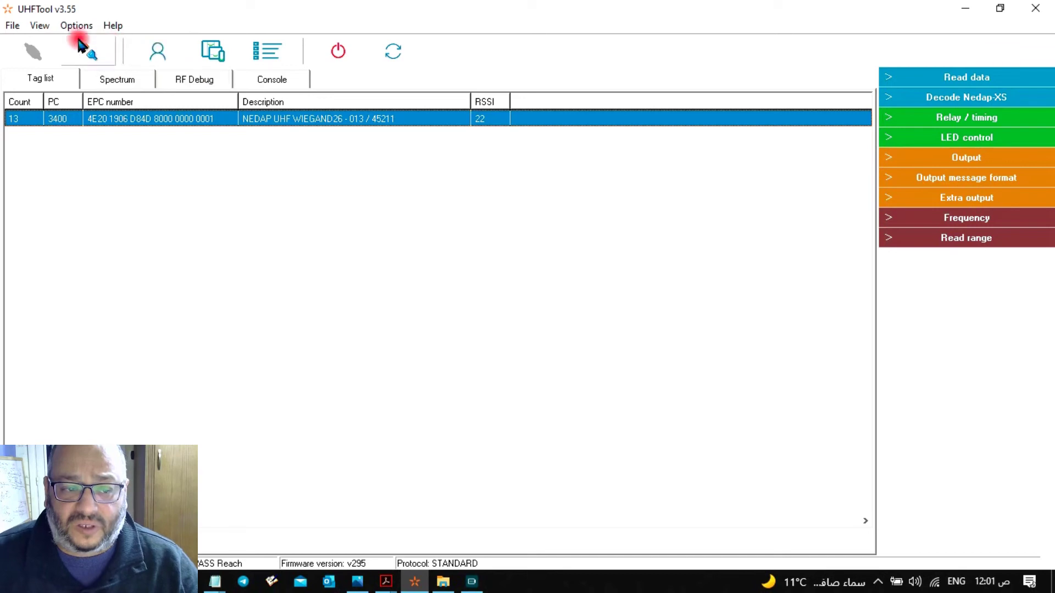
pyautogui.click(38, 26)
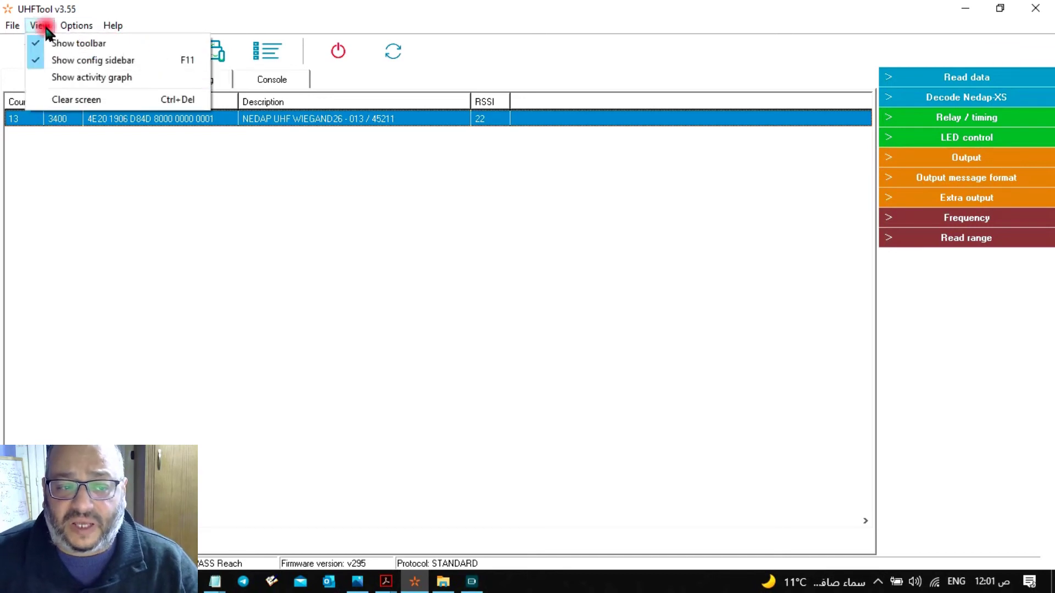
pyautogui.click(77, 27)
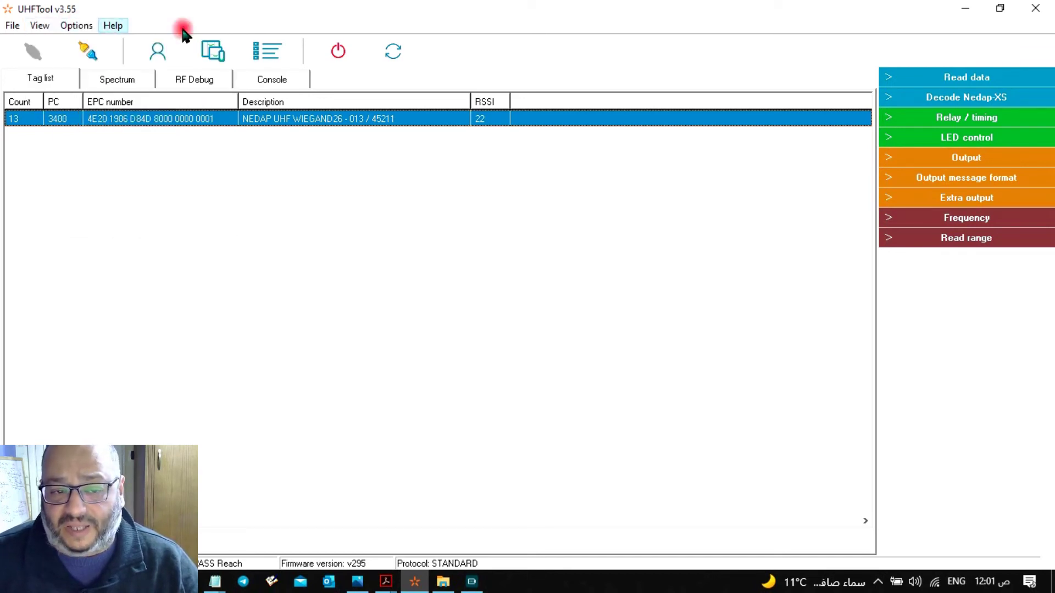
pyautogui.click(328, 22)
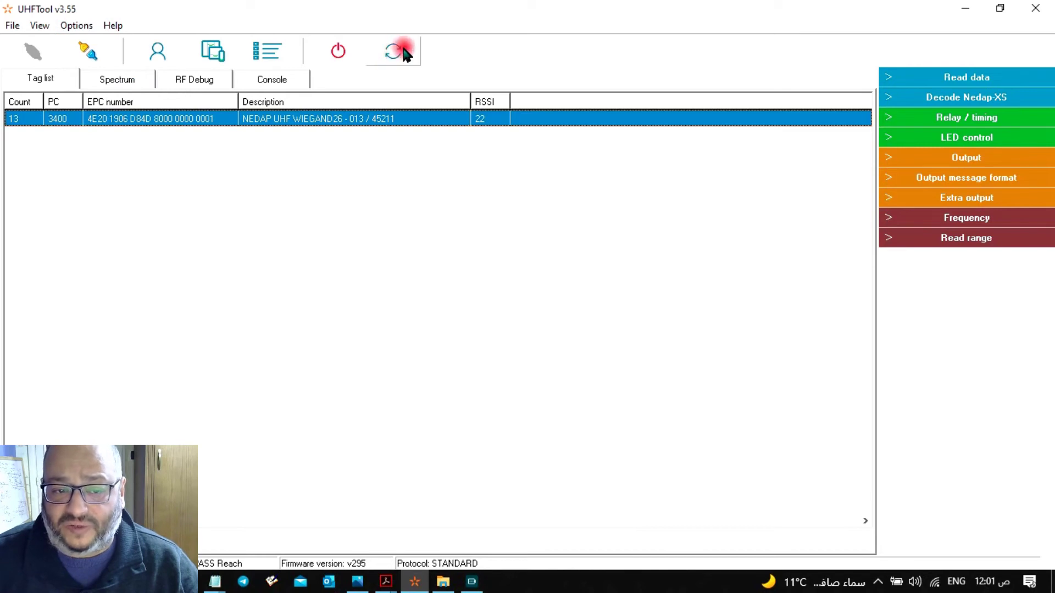
# - Examine the uPASS Reach/Access firmware update choices, including browsing for another firmware file, and leave Standard firmware v2.95 selected without downloading
pyautogui.click(405, 55)
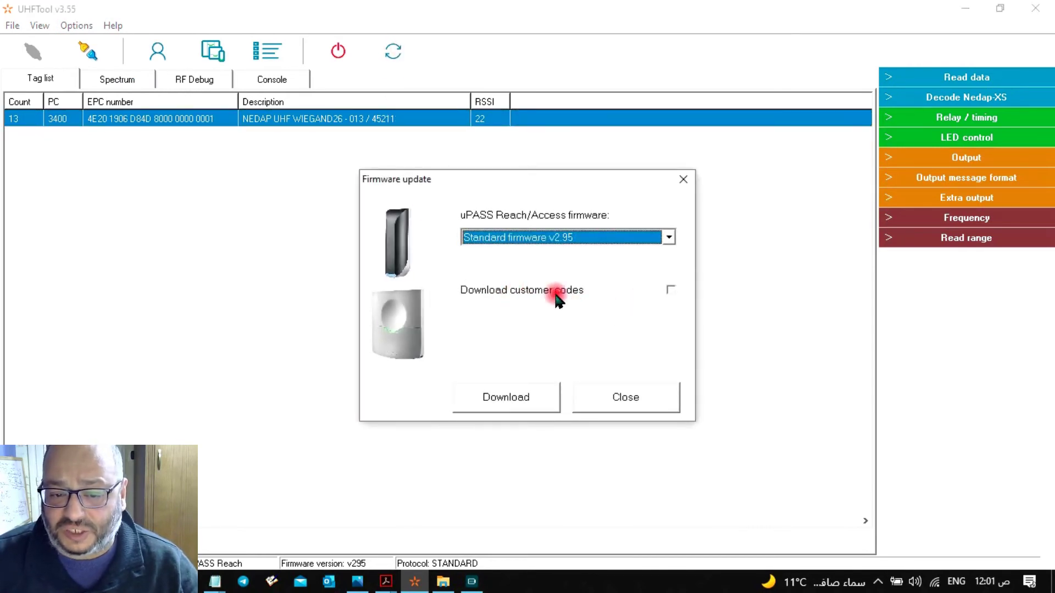
pyautogui.click(669, 238)
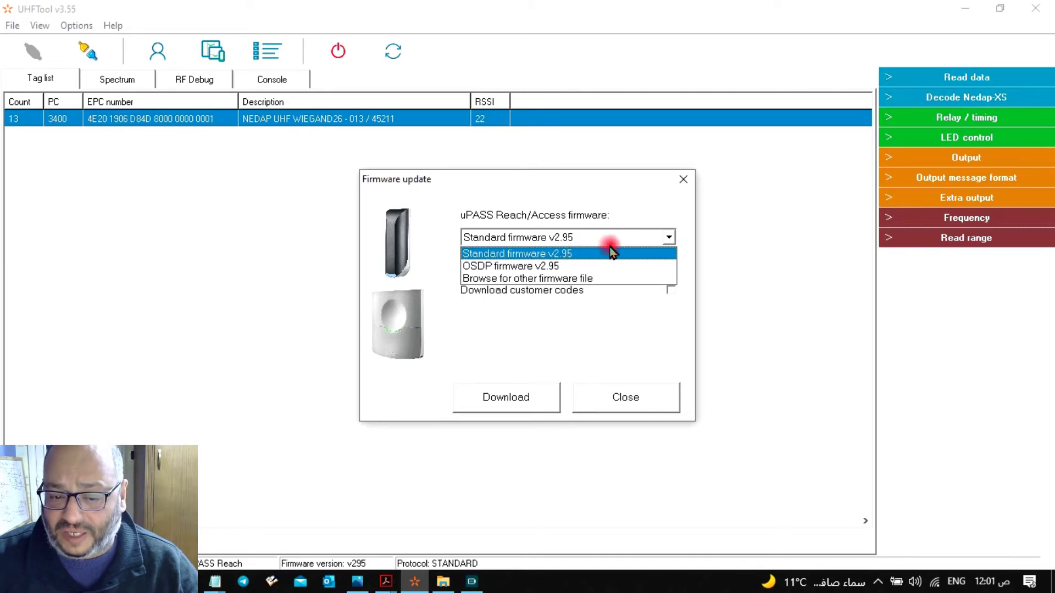
pyautogui.click(645, 192)
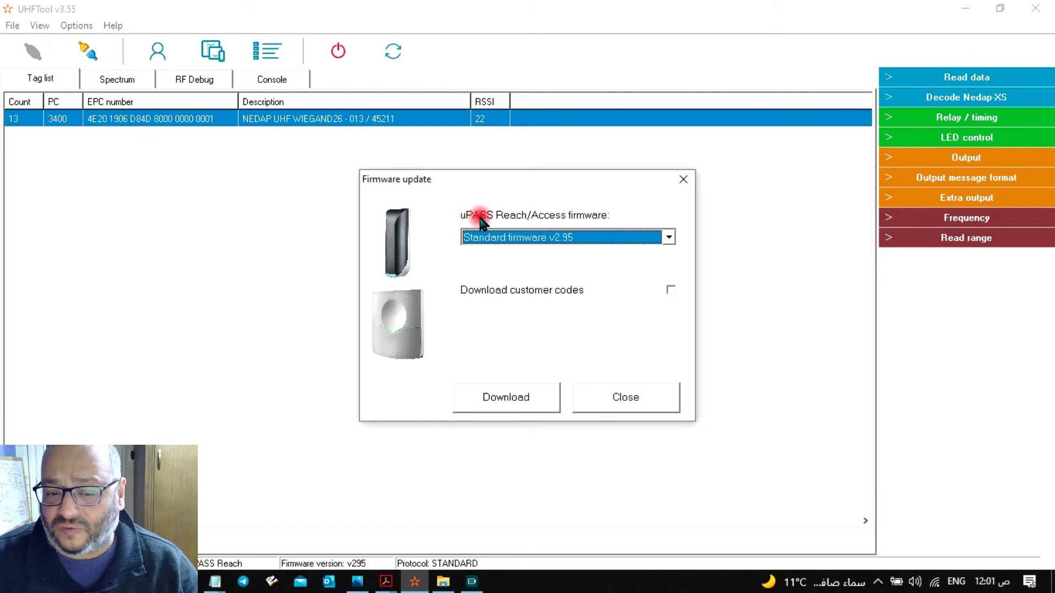
pyautogui.click(669, 239)
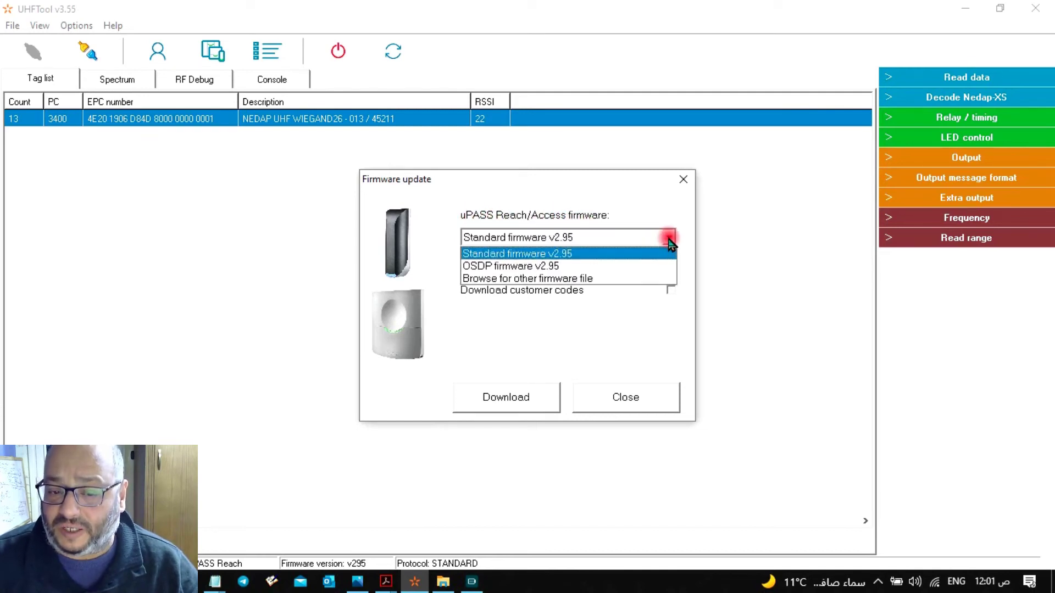
pyautogui.click(629, 279)
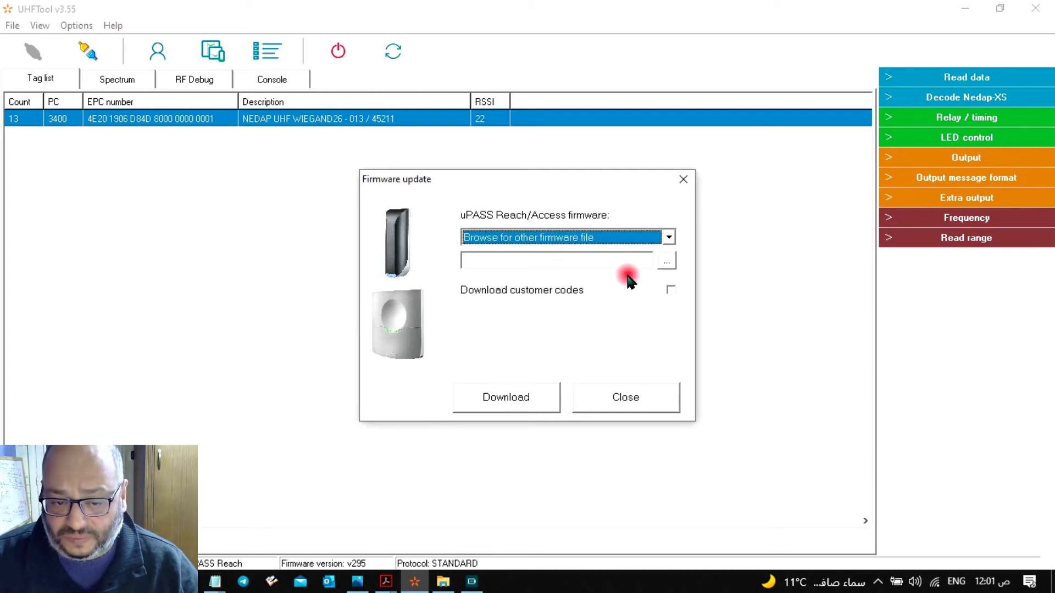
pyautogui.click(665, 262)
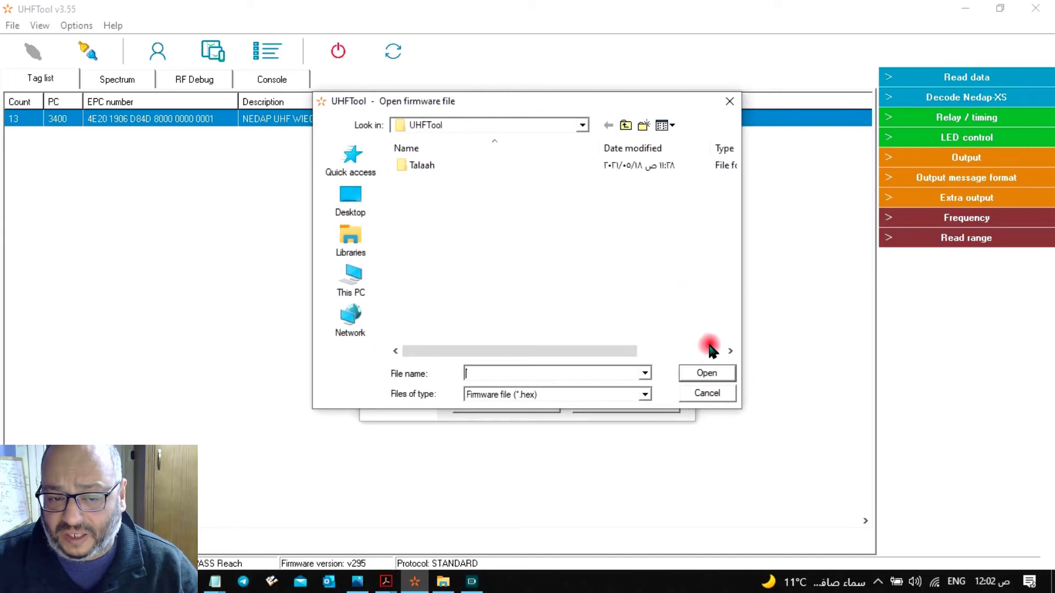
pyautogui.click(709, 393)
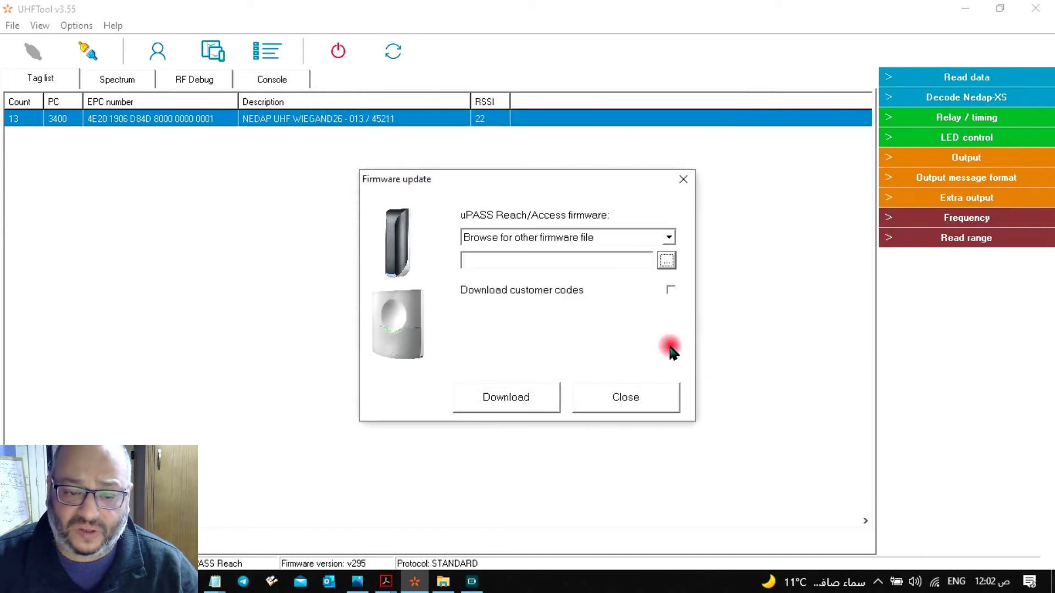
pyautogui.click(669, 238)
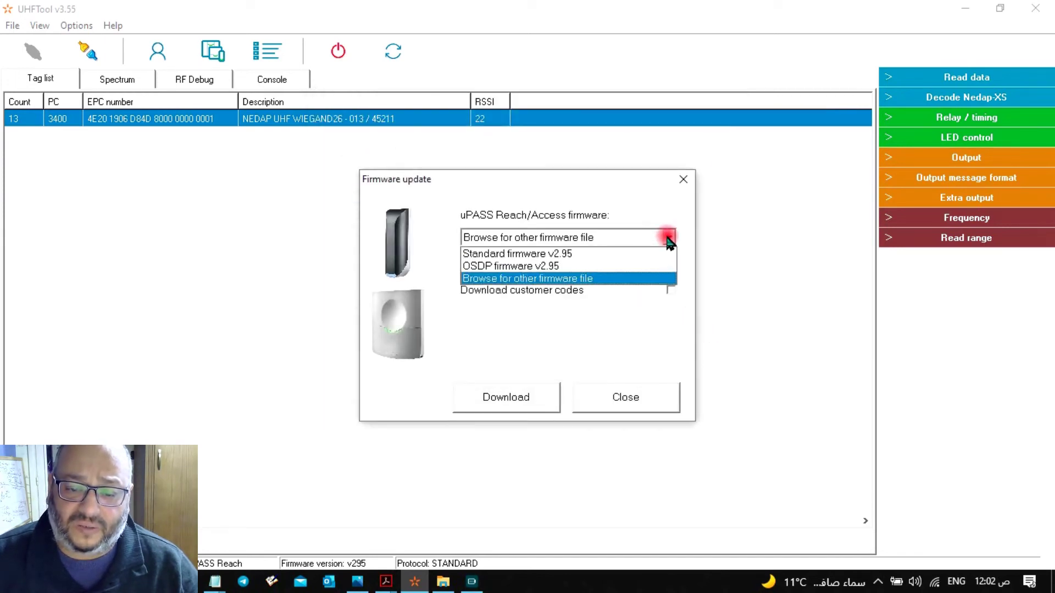
pyautogui.click(626, 254)
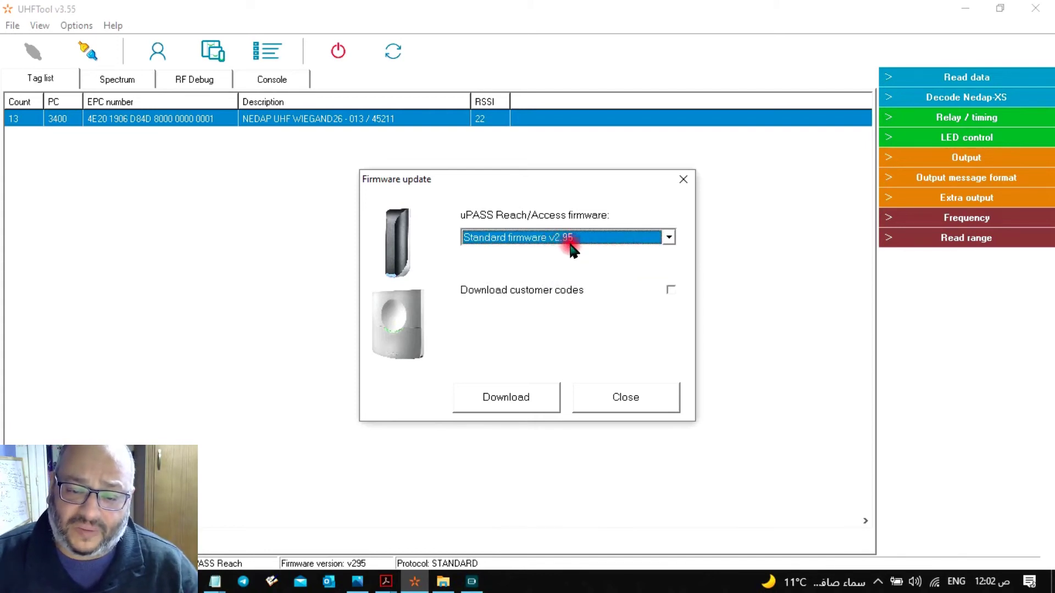
pyautogui.click(639, 394)
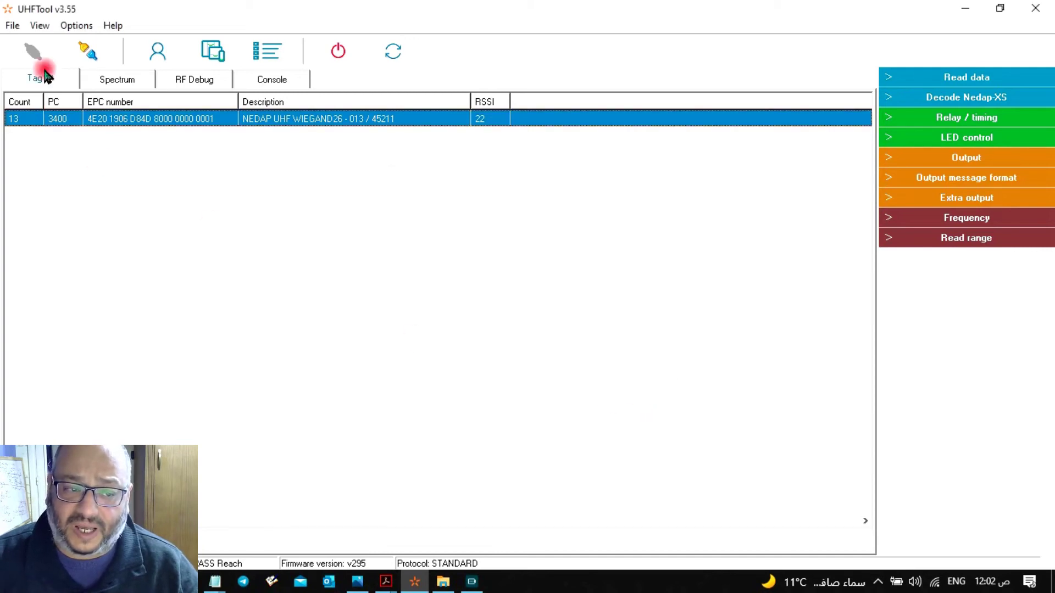
# - Retrieve the reader's firmware version and compare it with the version offered for firmware update, without downloading
pyautogui.click(14, 26)
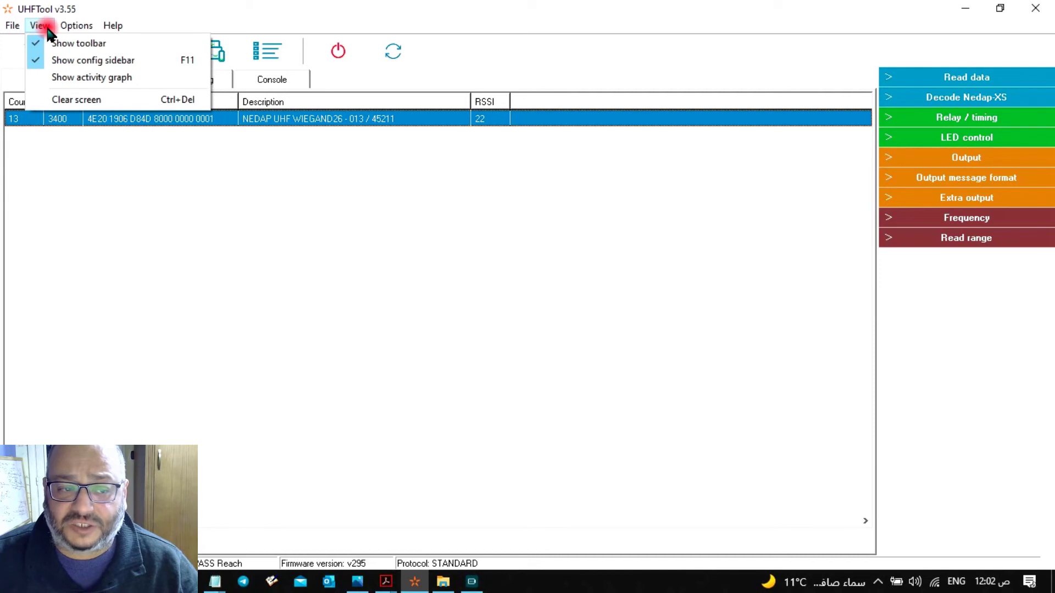
pyautogui.click(66, 25)
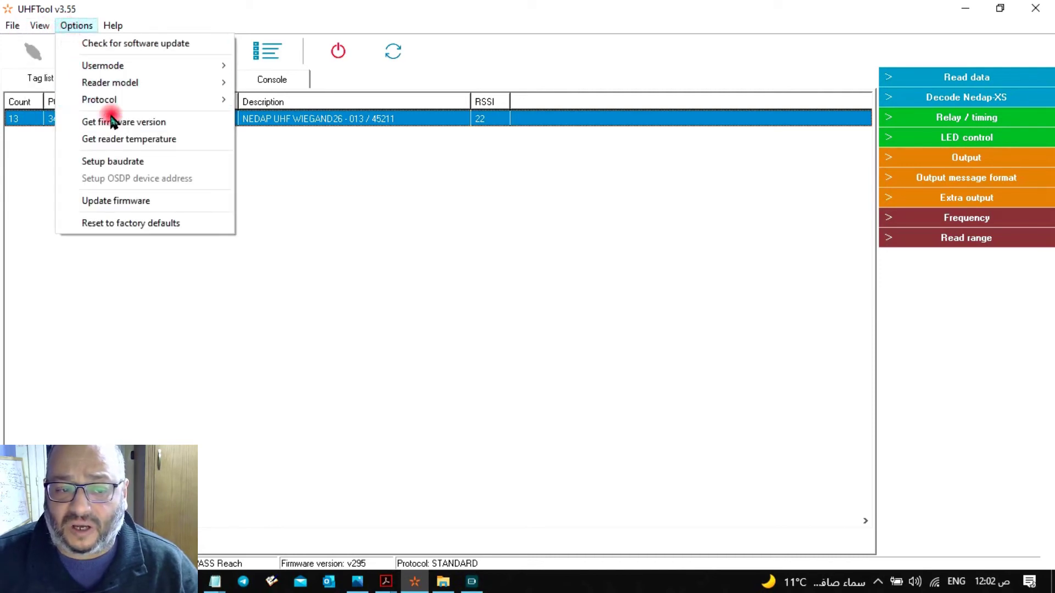
pyautogui.click(184, 126)
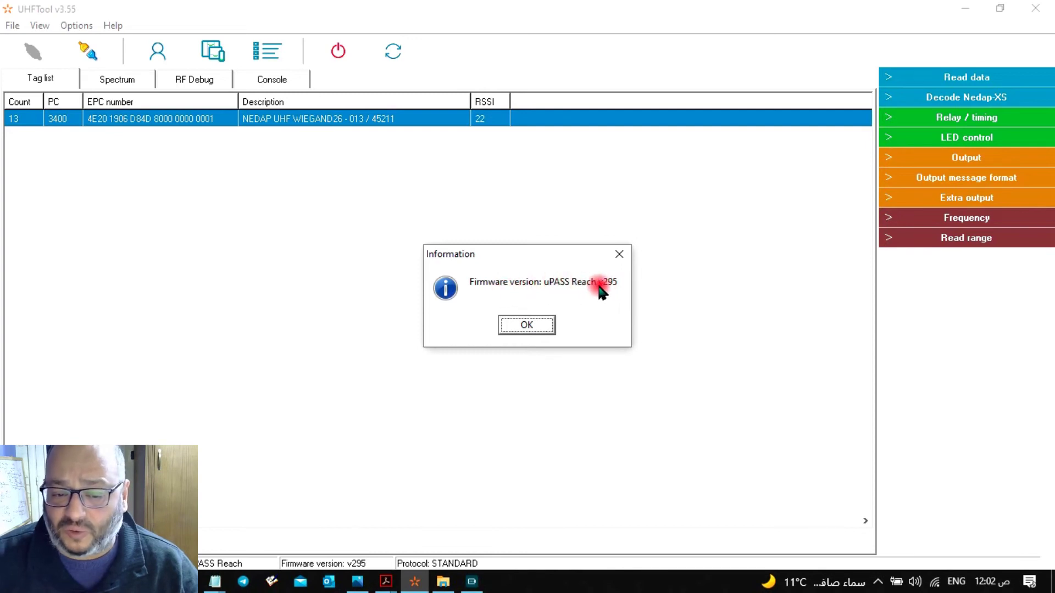
pyautogui.click(619, 254)
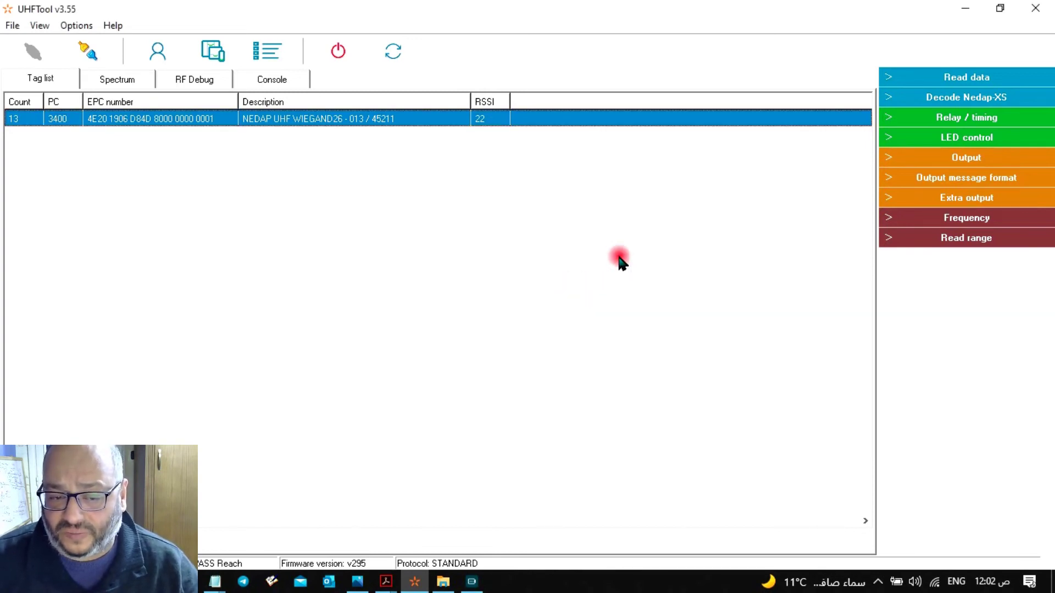
pyautogui.click(387, 49)
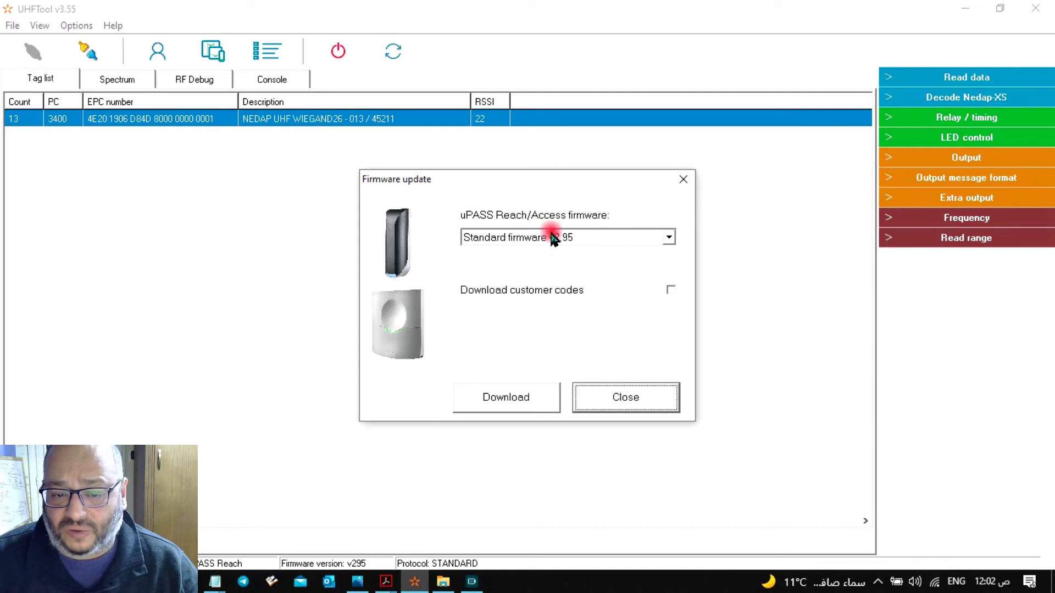
pyautogui.click(635, 400)
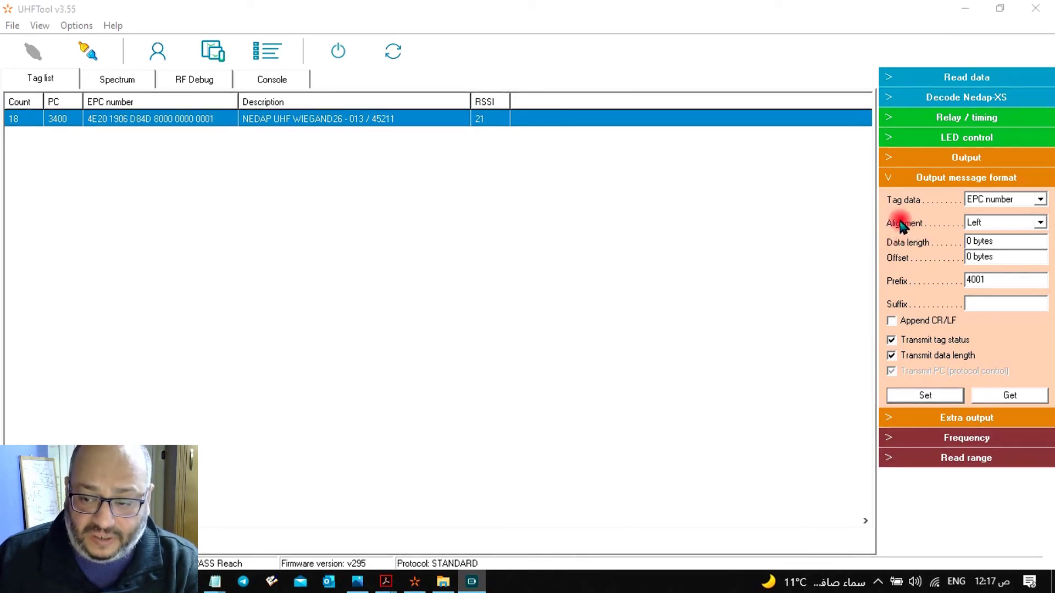
# - Collapse the output message format settings, and set the extra output protocol to Wiegand with Custom read data as data source
pyautogui.click(889, 182)
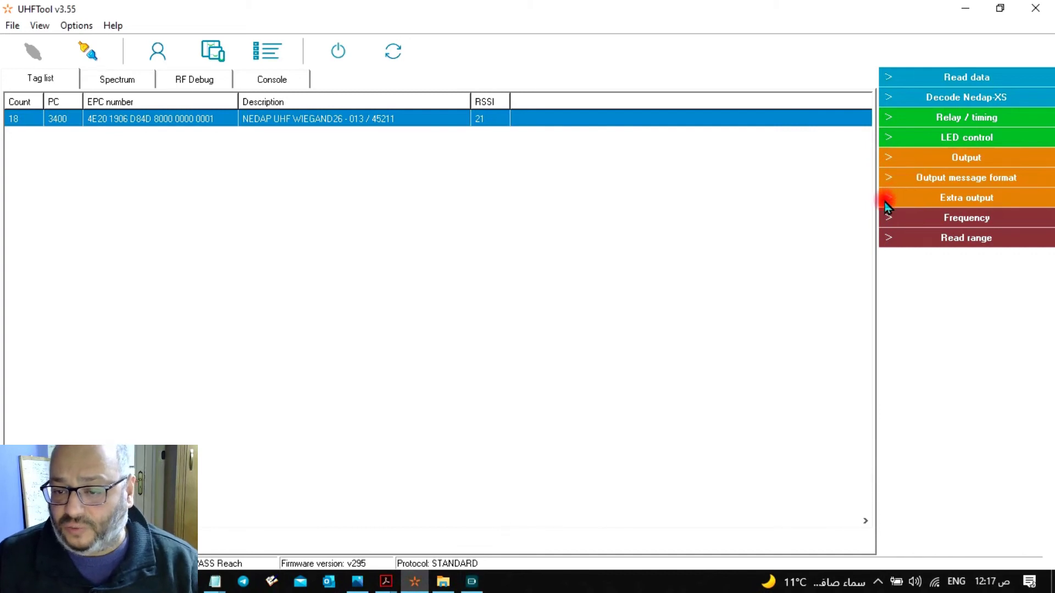
pyautogui.click(885, 203)
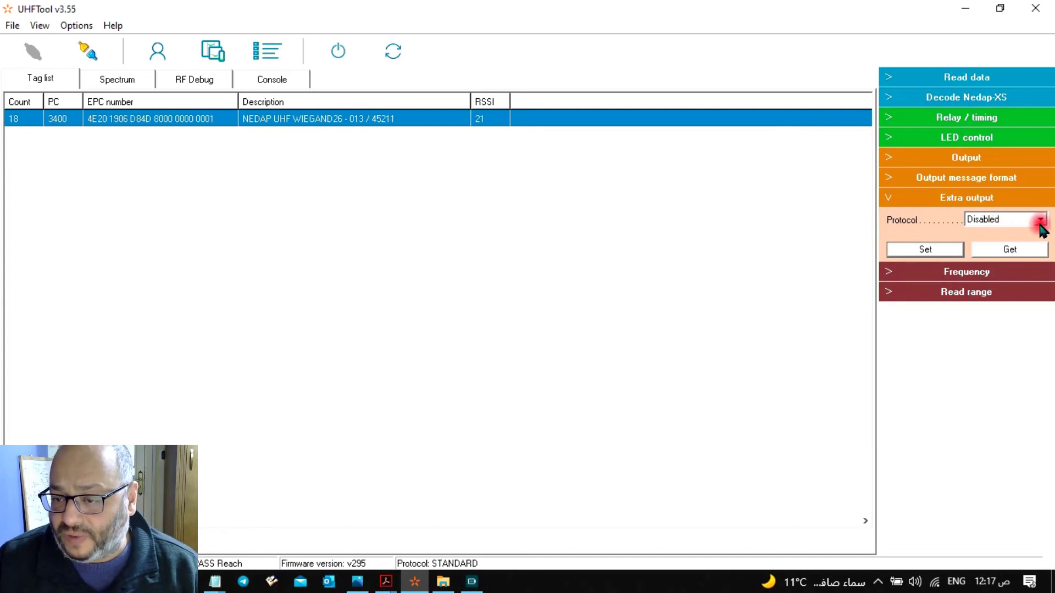
pyautogui.click(1041, 219)
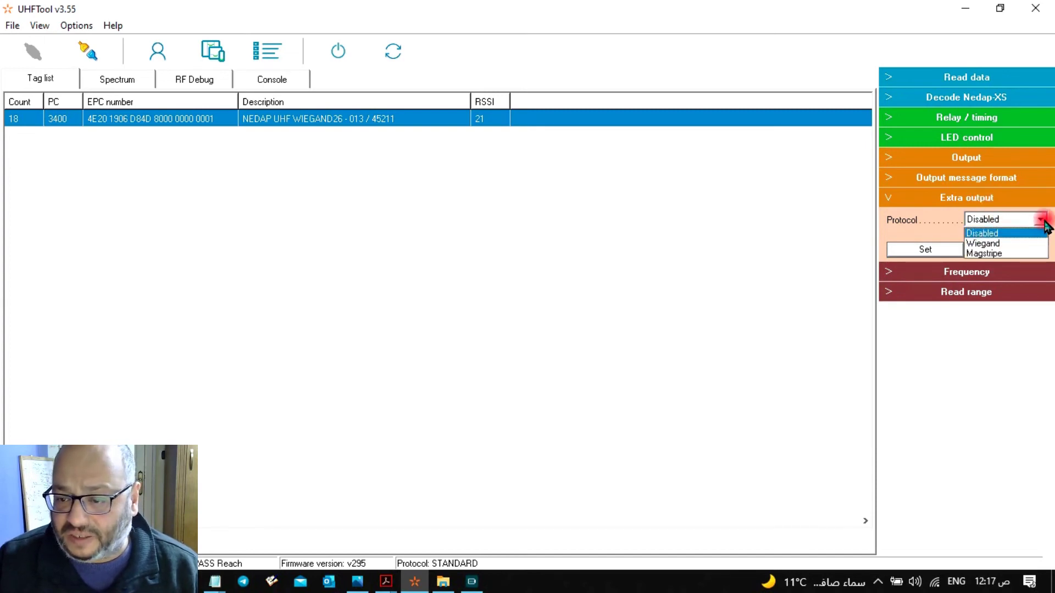
pyautogui.click(1018, 244)
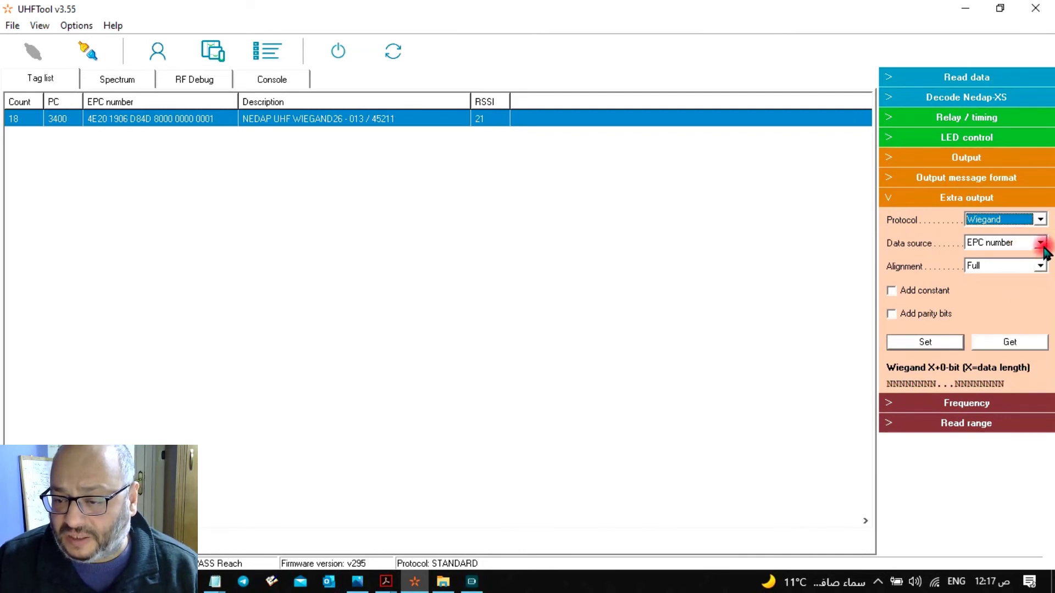
pyautogui.click(1041, 246)
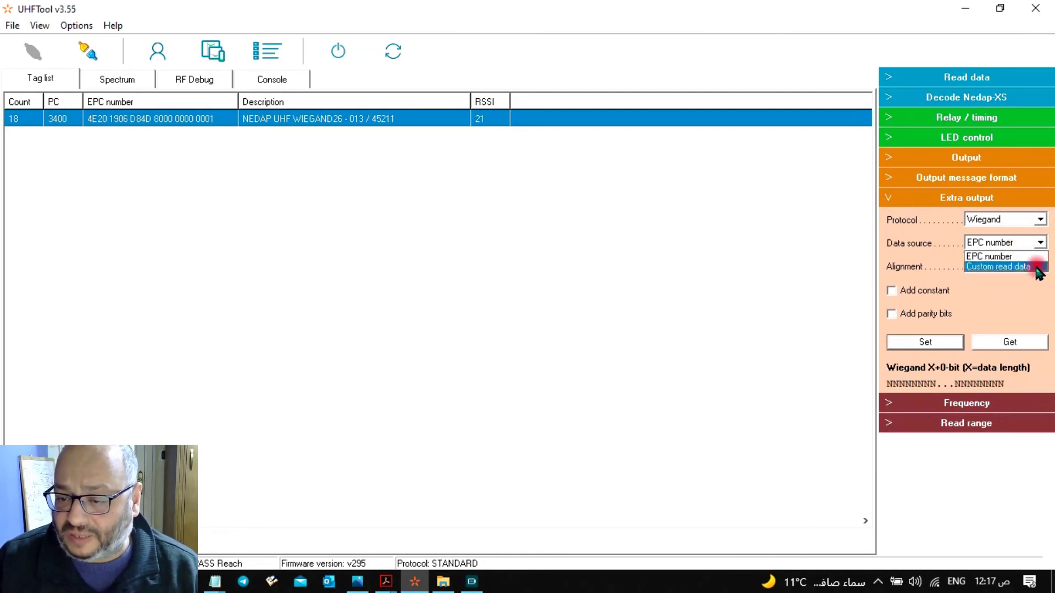
pyautogui.click(1037, 268)
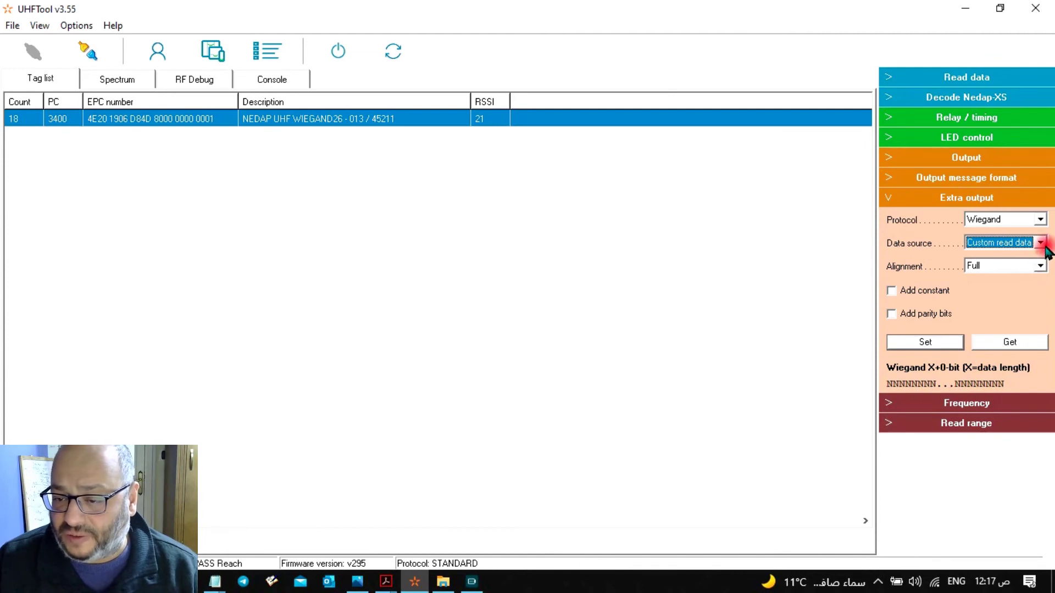
# - Enable the added constant for the Wiegand extra output, and switch parity bits on and off again
pyautogui.click(891, 290)
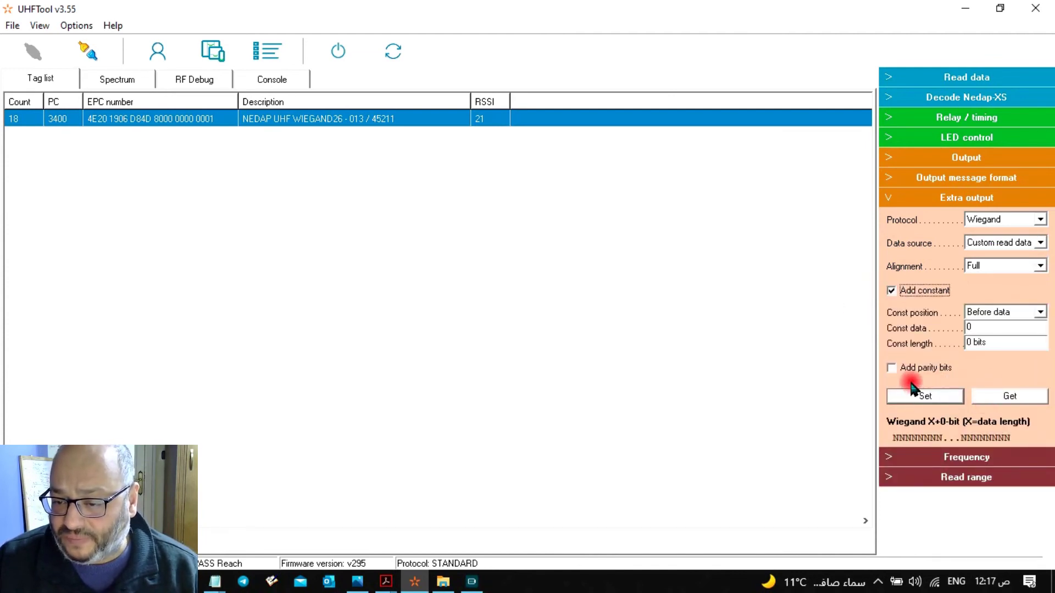
pyautogui.click(891, 369)
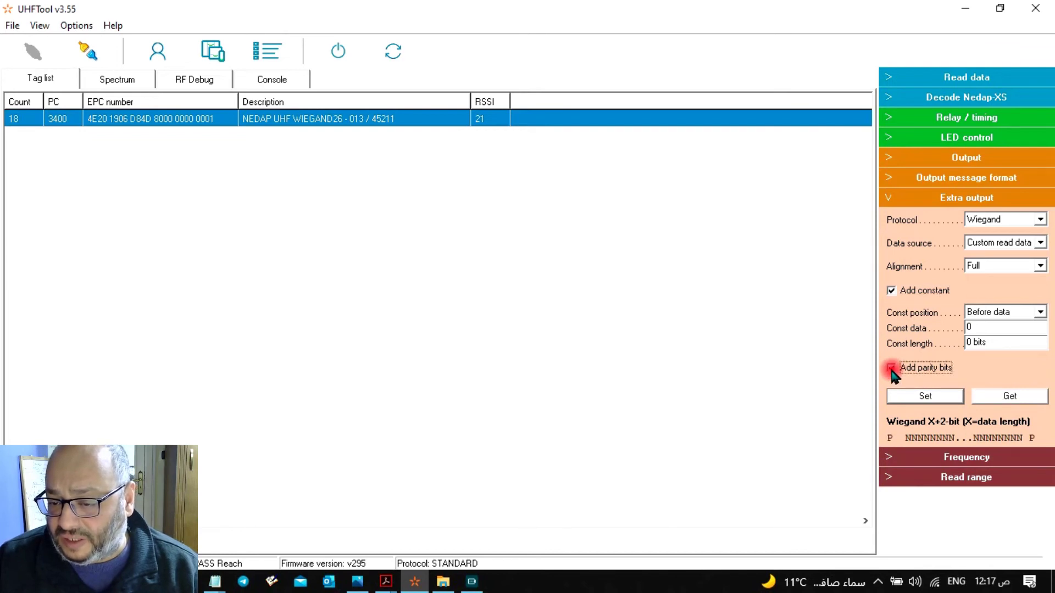
pyautogui.click(891, 369)
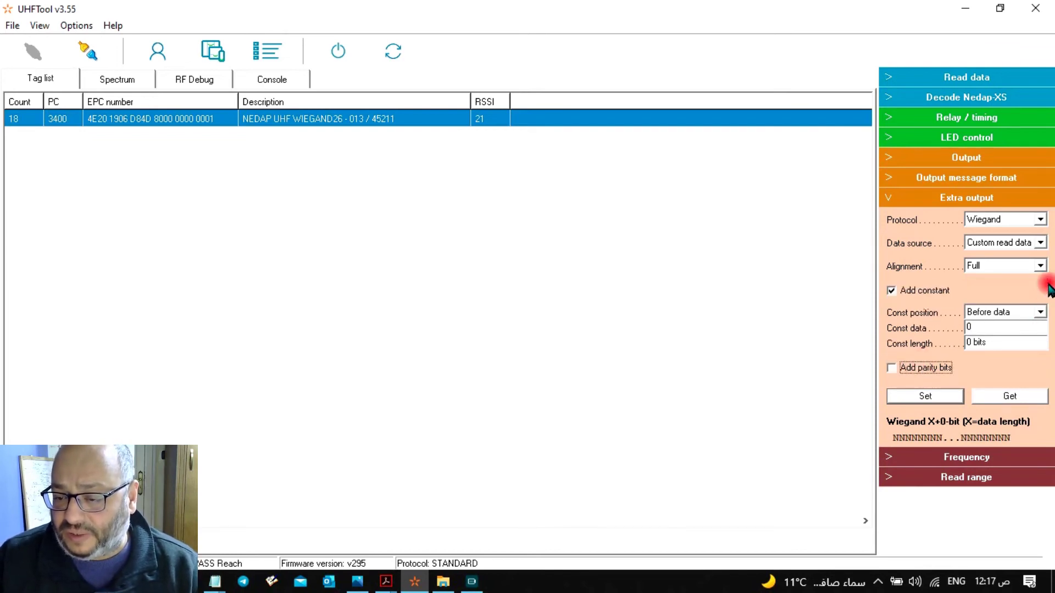
# - Set the Wiegand extra output's data source to EPC number and its alignment to Right
pyautogui.click(1039, 243)
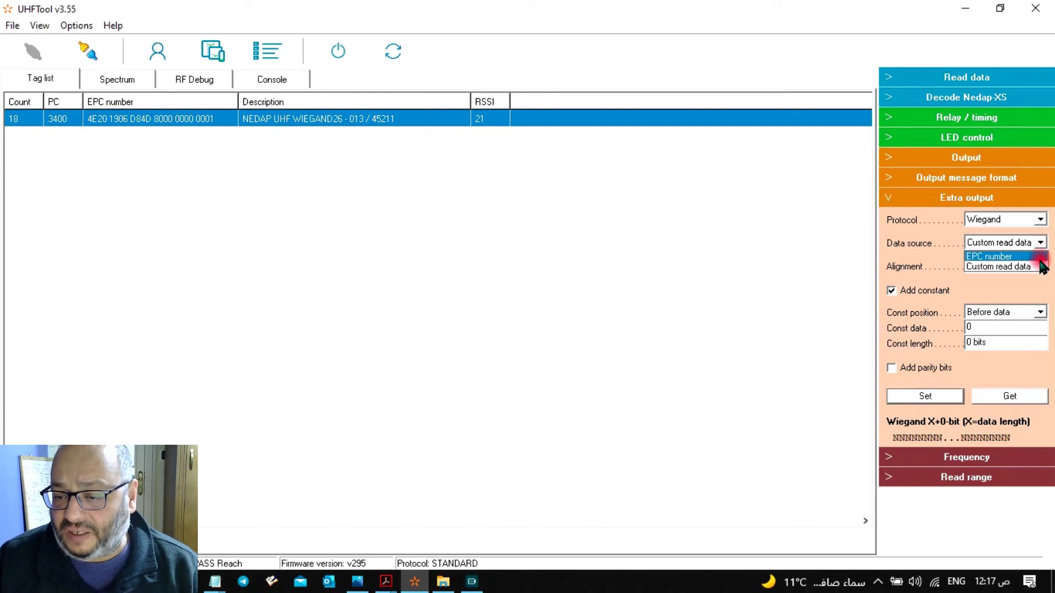
pyautogui.click(1037, 256)
pyautogui.click(1041, 265)
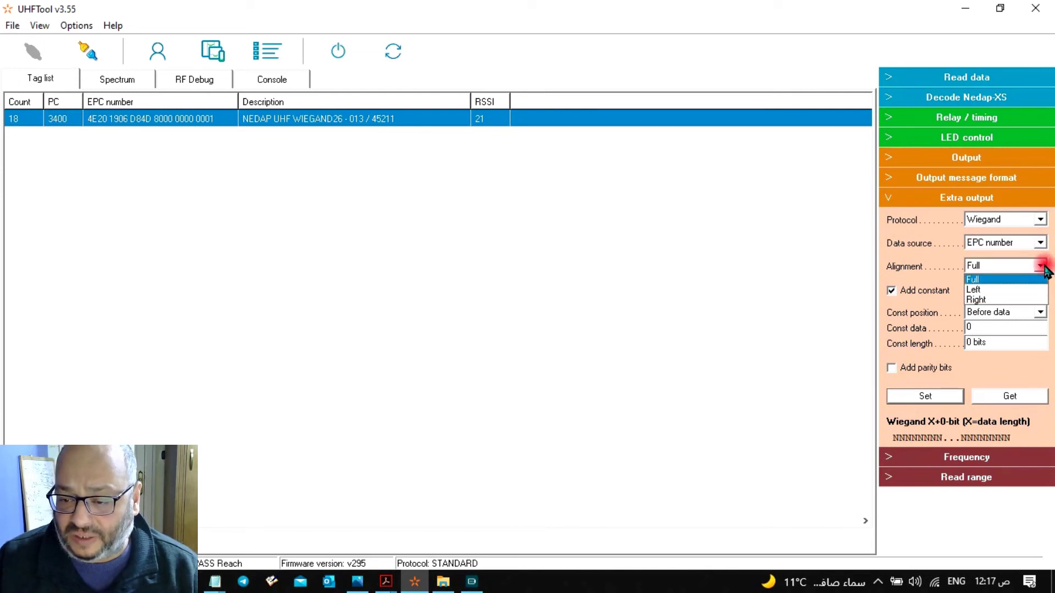
pyautogui.click(1011, 300)
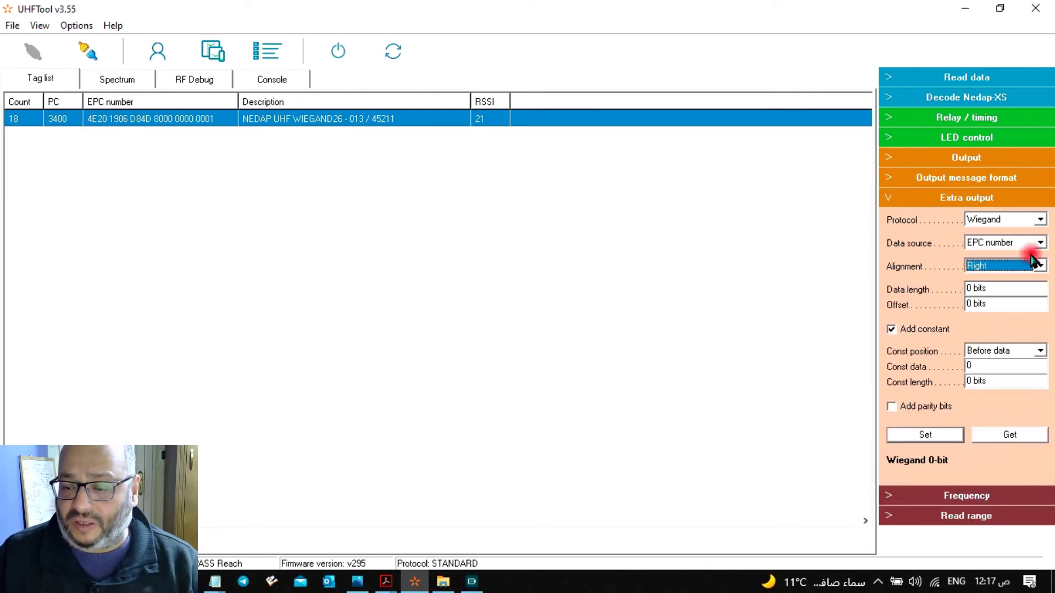
# - Set the Wiegand extra output's data source to Custom read data and its data length to 16 bits
pyautogui.click(1039, 242)
pyautogui.click(1027, 266)
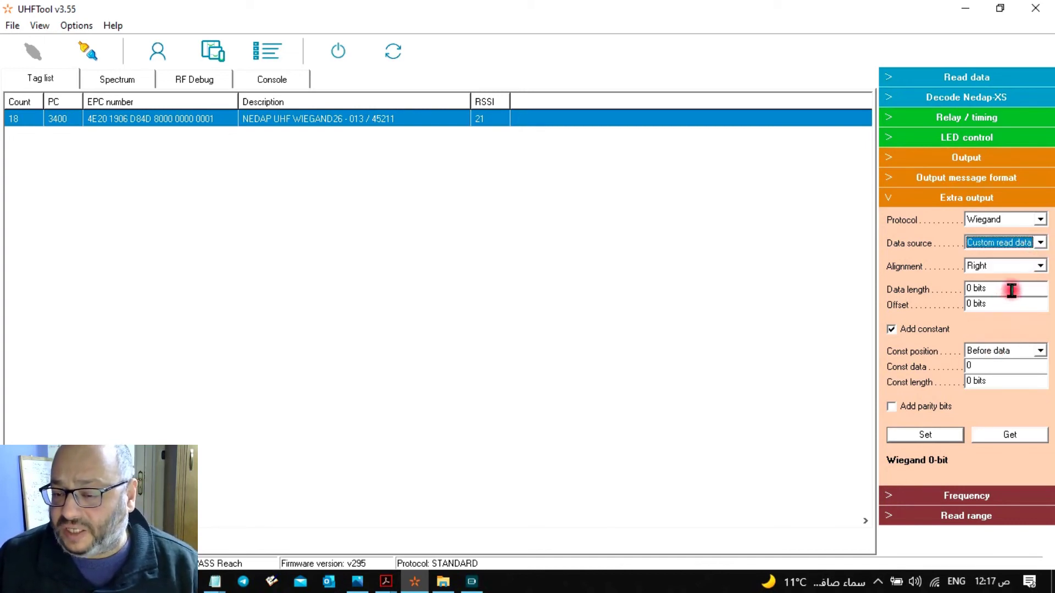
pyautogui.click(968, 290)
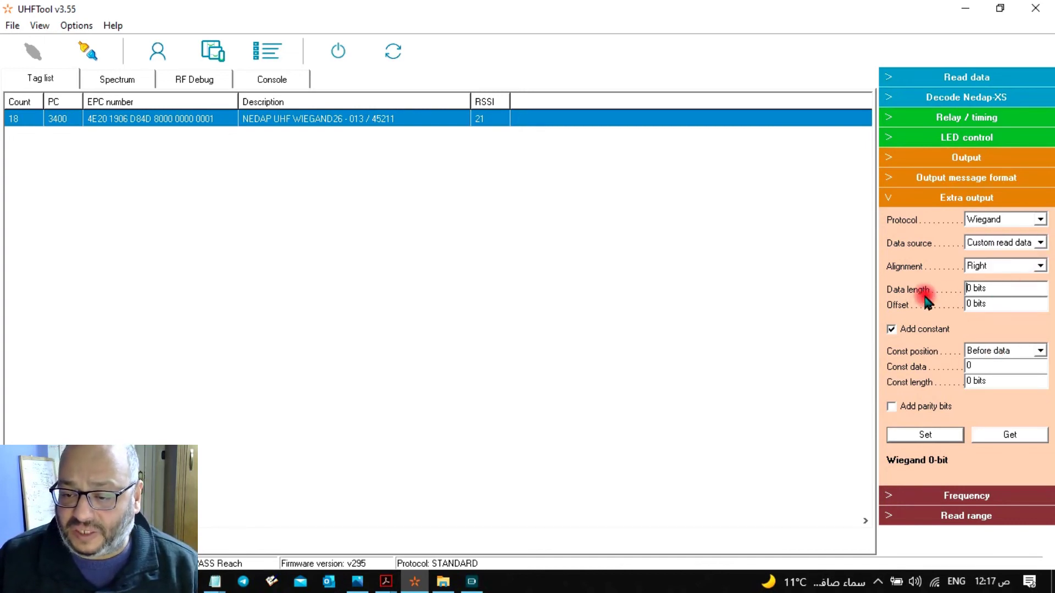
pyautogui.write('16')
pyautogui.click(1004, 302)
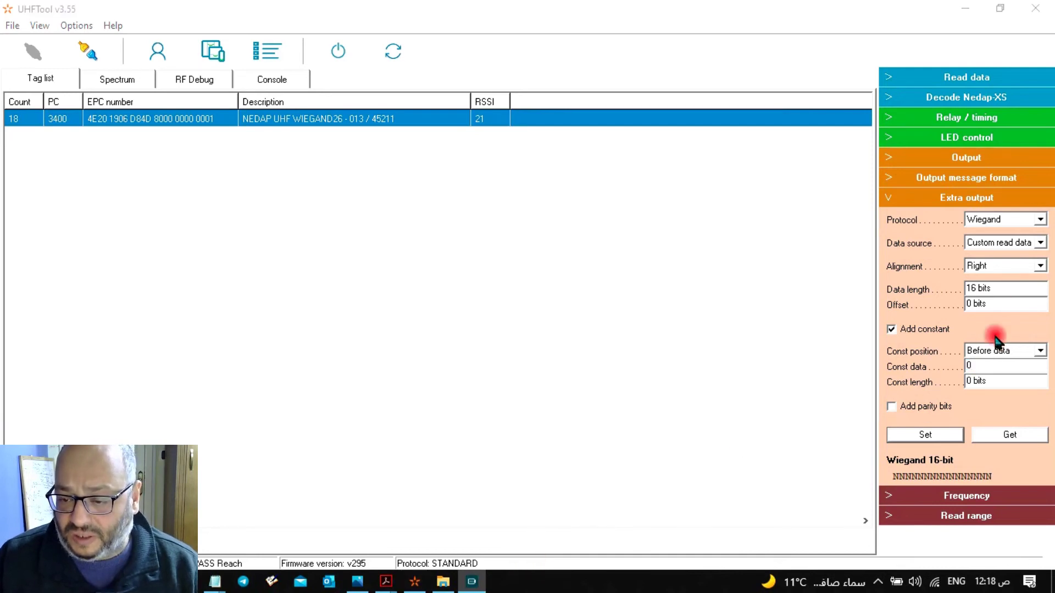
# - Set the Wiegand extra output's constant data to 10 and its constant length to 8 bits
pyautogui.click(961, 367)
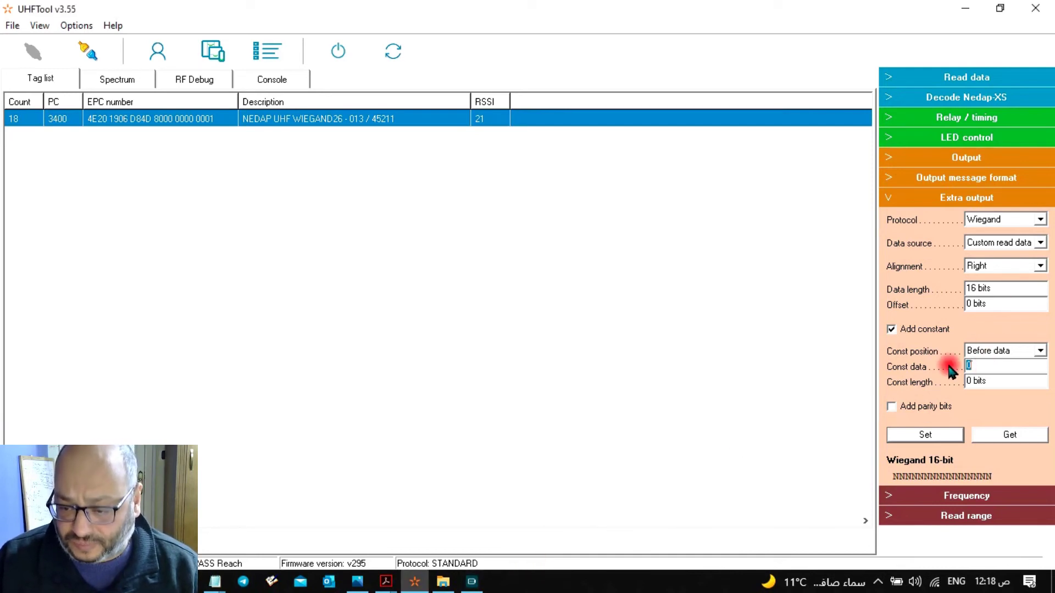
pyautogui.write('10')
pyautogui.doubleClick(971, 379)
pyautogui.write('8')
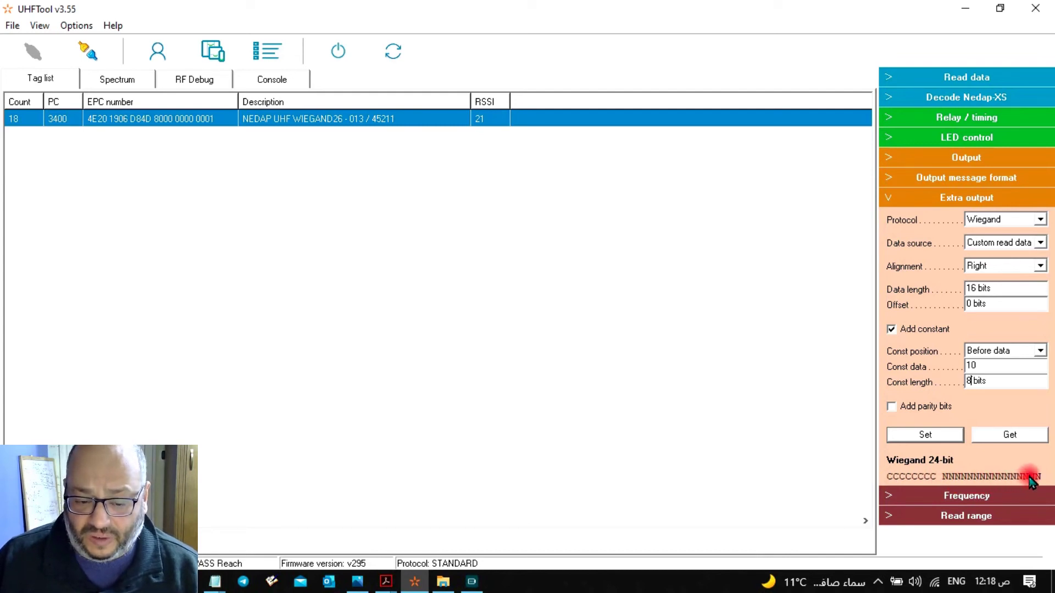
pyautogui.click(517, 575)
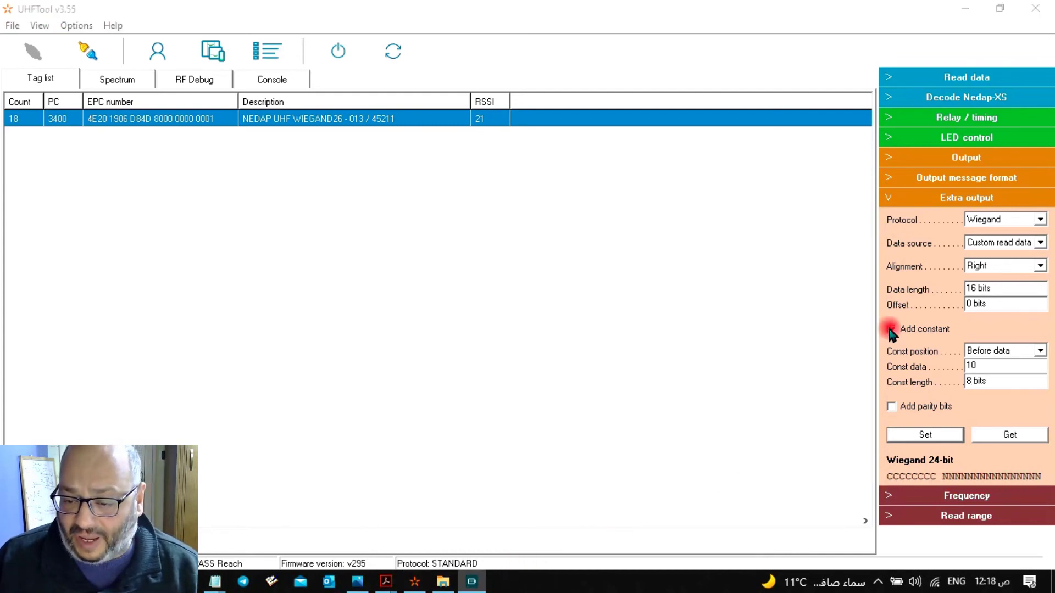
# - Set the data source to EPC number, and try the constant position After data before returning it to Before data
pyautogui.click(1040, 242)
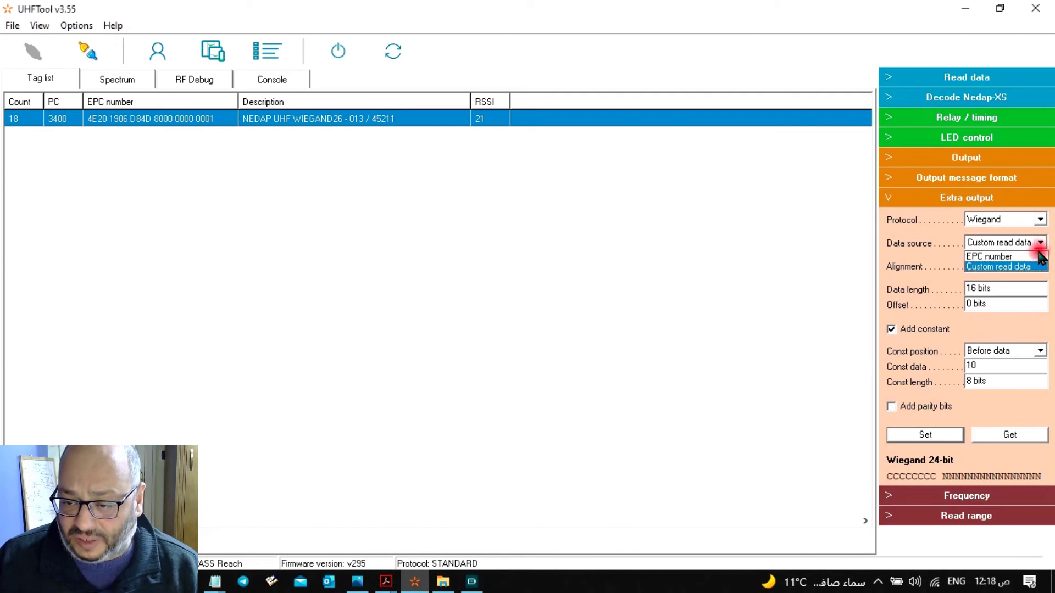
pyautogui.click(1038, 256)
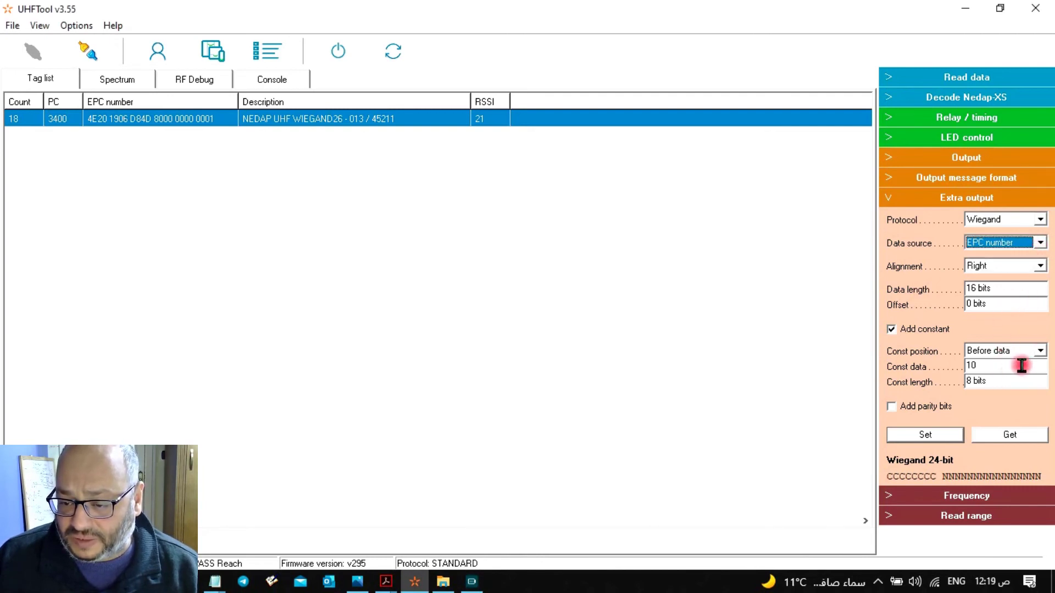
pyautogui.click(1040, 354)
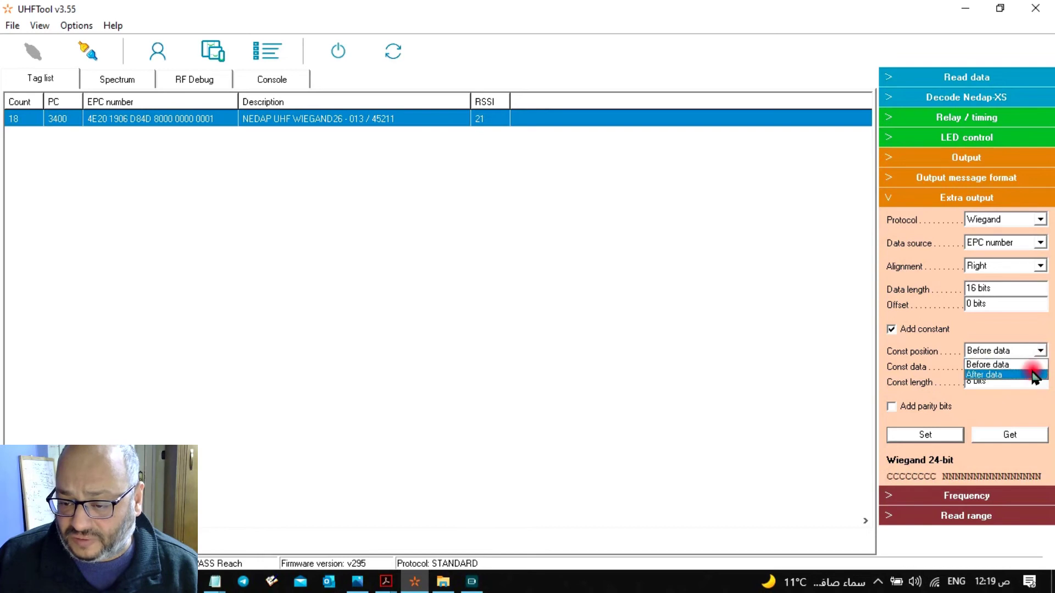
pyautogui.click(1033, 375)
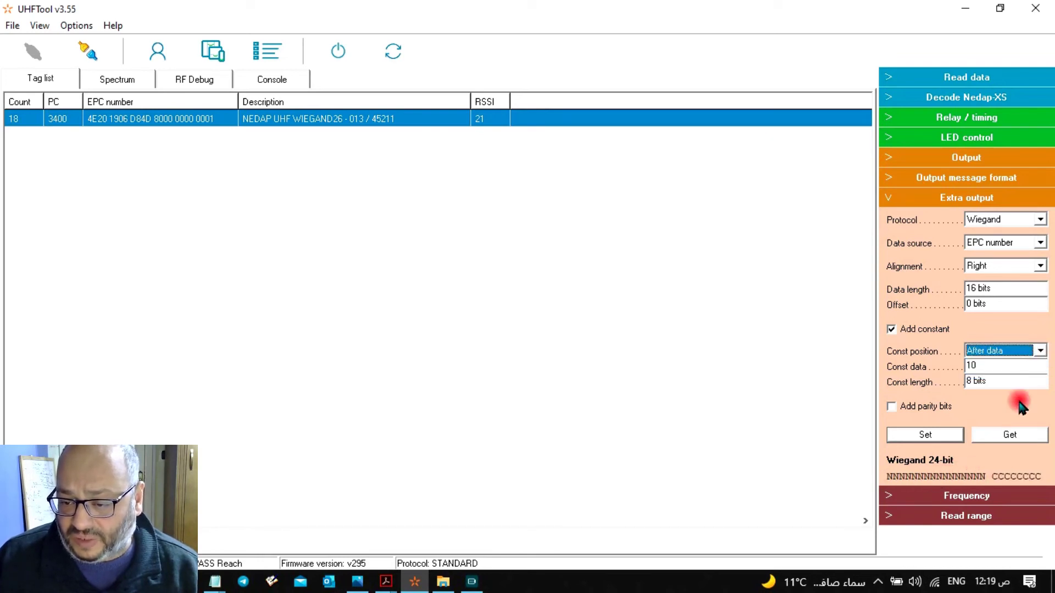
pyautogui.click(1040, 352)
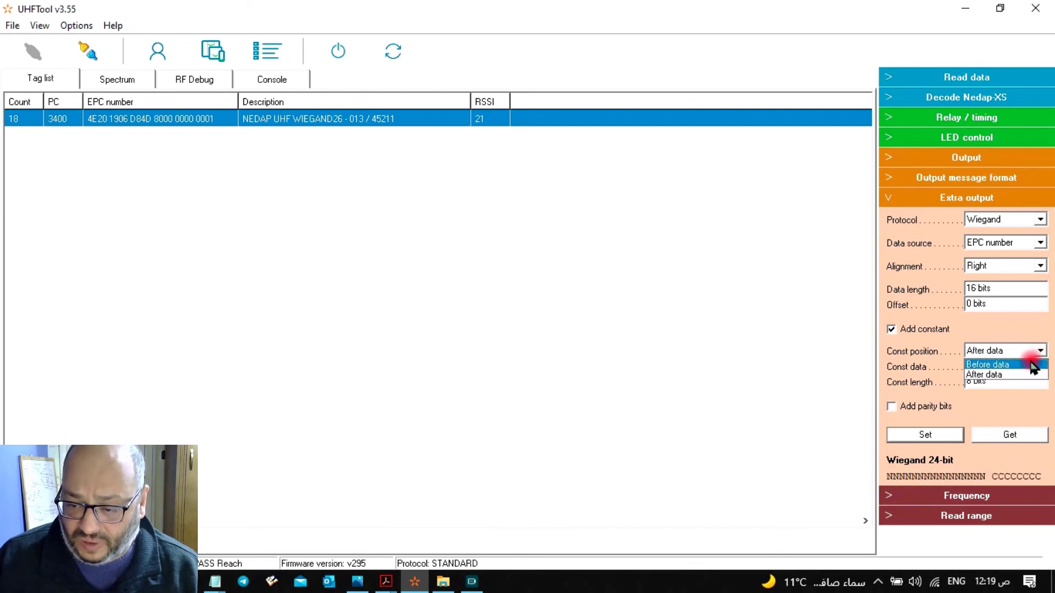
pyautogui.click(1033, 366)
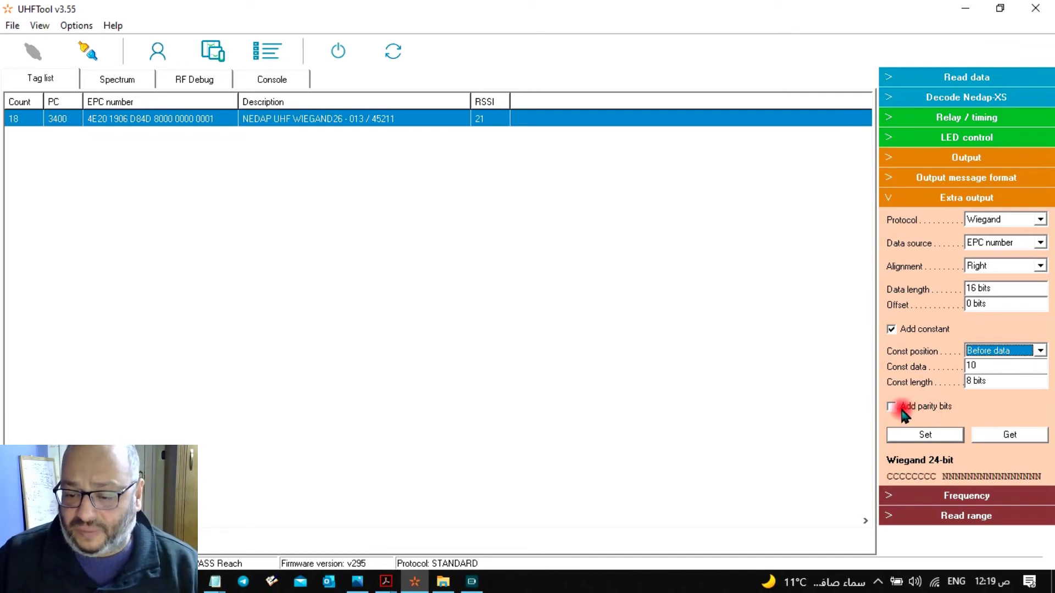
# - Toggle the parity bits and leave them on, then reload the reader's stored extra output settings and collapse that section
pyautogui.click(891, 407)
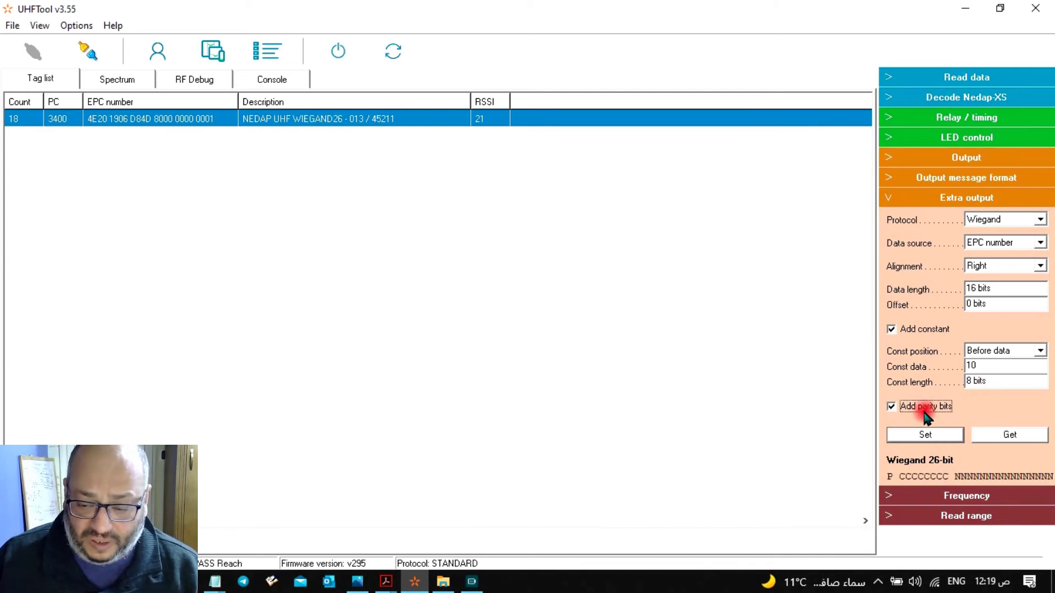
pyautogui.click(890, 407)
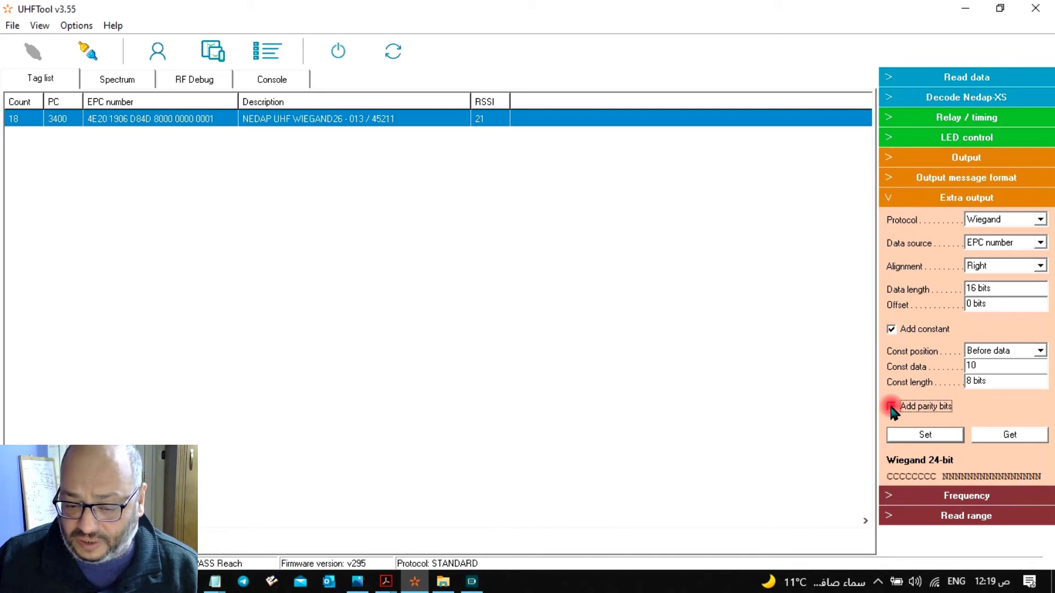
pyautogui.click(891, 406)
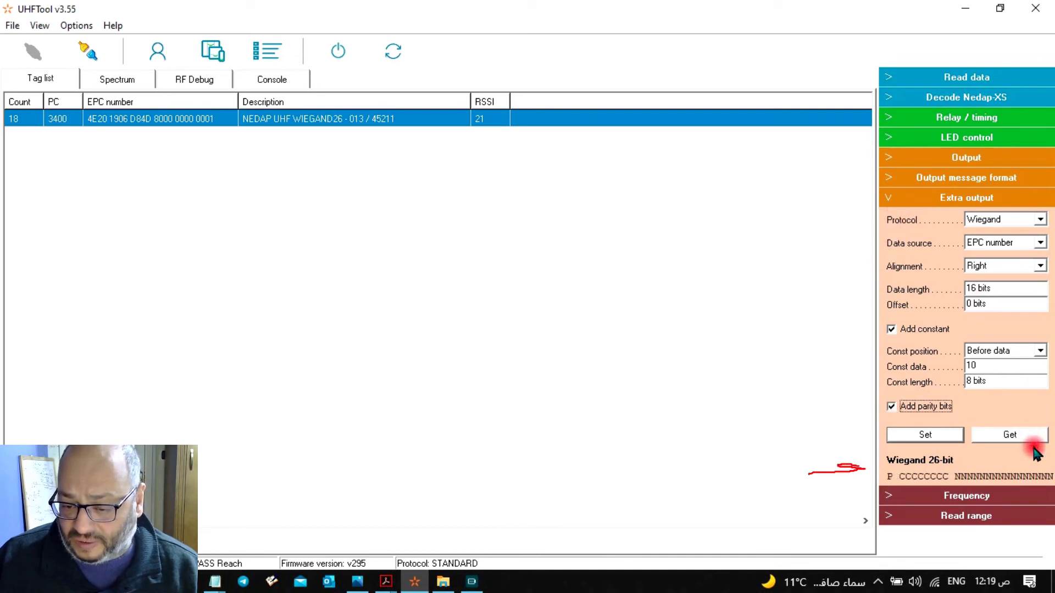
pyautogui.click(1029, 435)
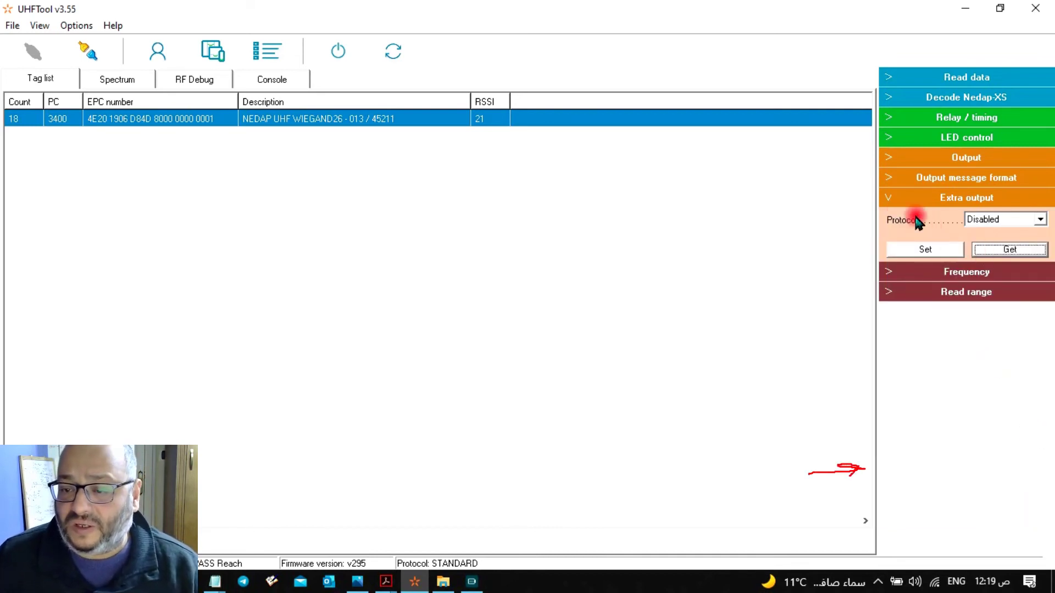
pyautogui.click(888, 199)
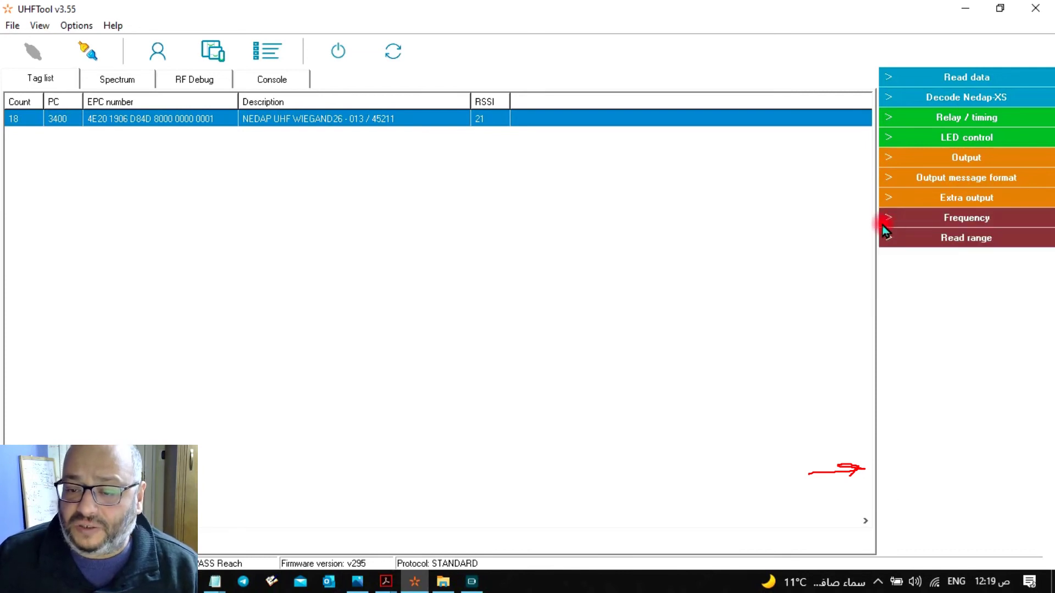
# - Review the region options in the reader's frequency settings, keeping ETSI, and collapse the section
pyautogui.click(886, 221)
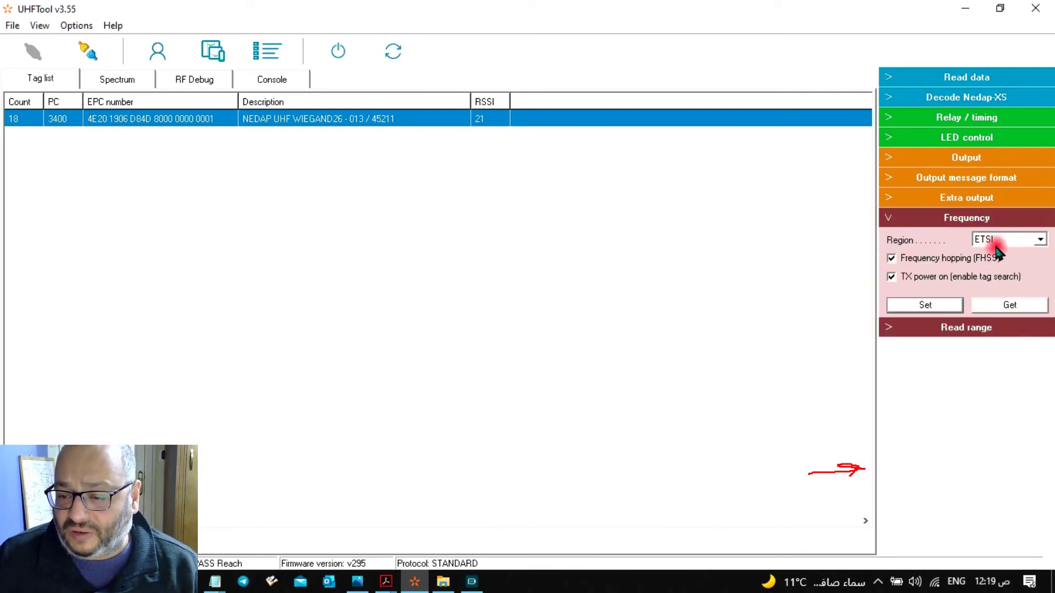
pyautogui.click(1041, 241)
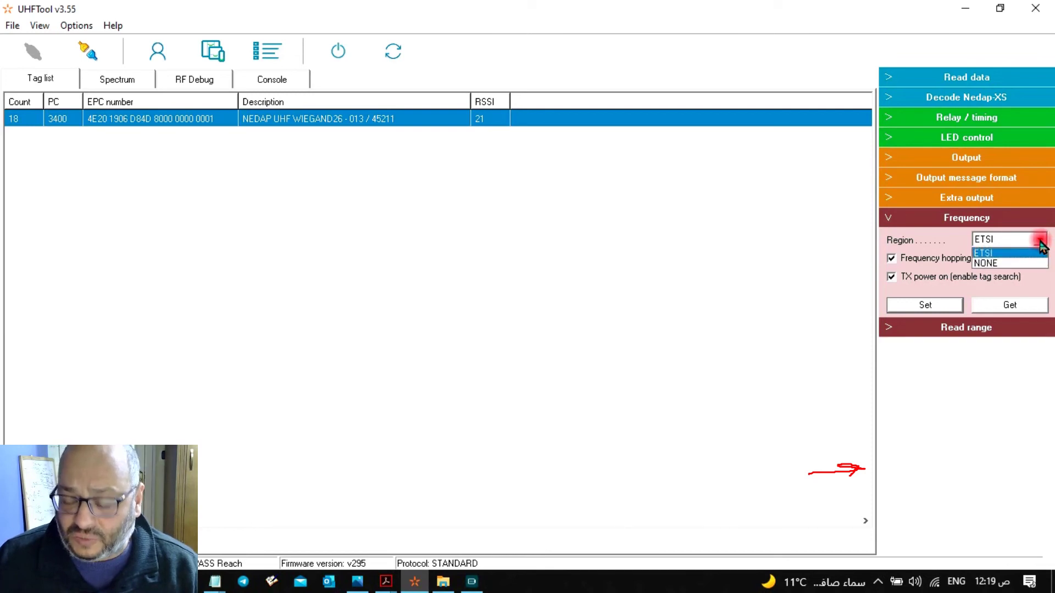
pyautogui.click(1035, 252)
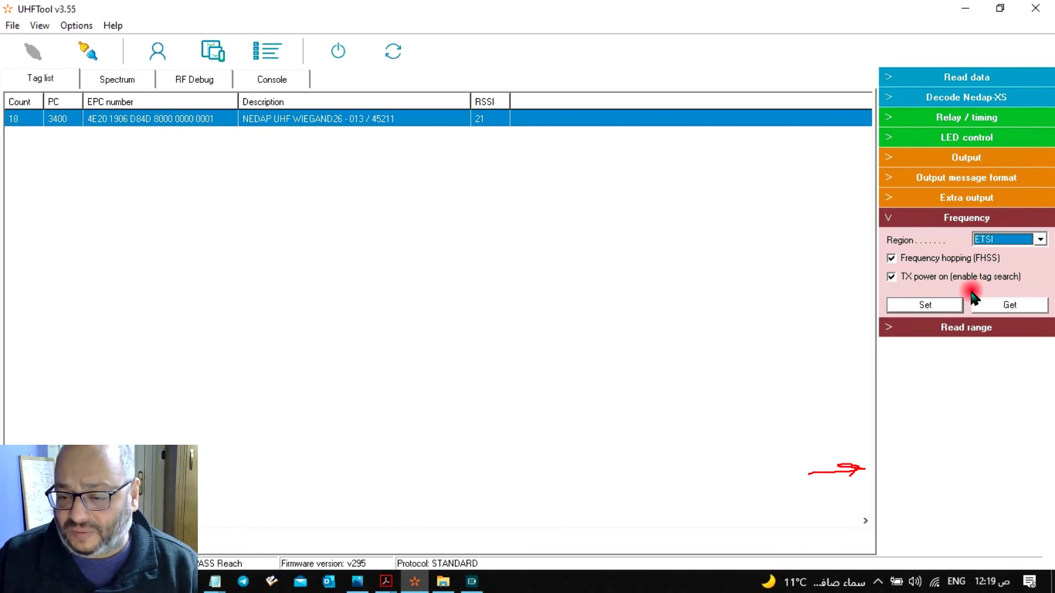
pyautogui.click(890, 221)
# - Expand the read range settings and raise the RSSI threshold to 8 and further towards the minimum read range
pyautogui.click(888, 239)
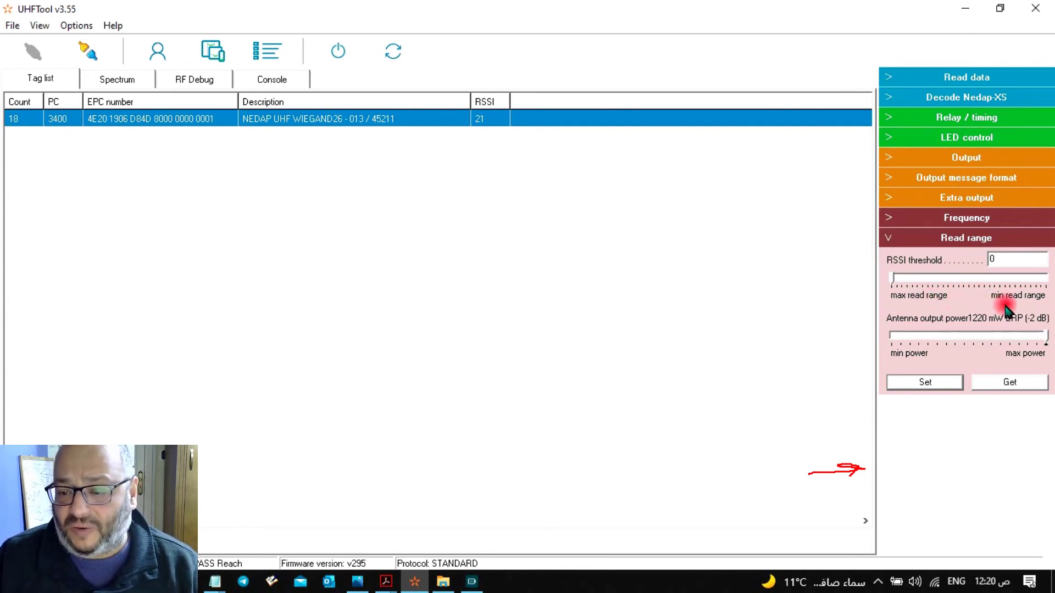
pyautogui.click(891, 280)
pyautogui.moveTo(901, 281); pyautogui.dragTo(934, 282)
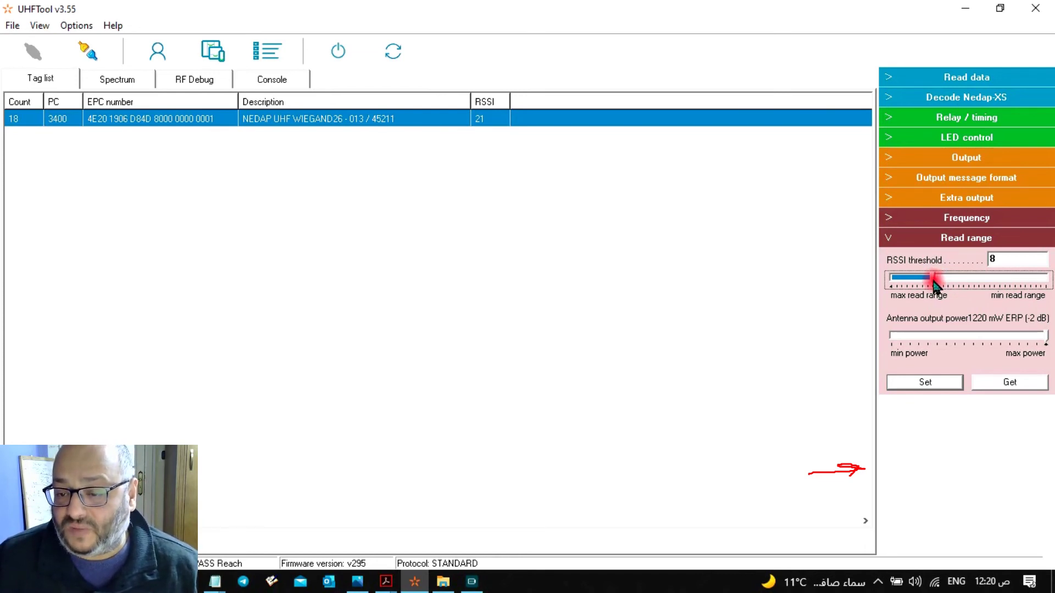
pyautogui.moveTo(935, 283); pyautogui.dragTo(962, 286)
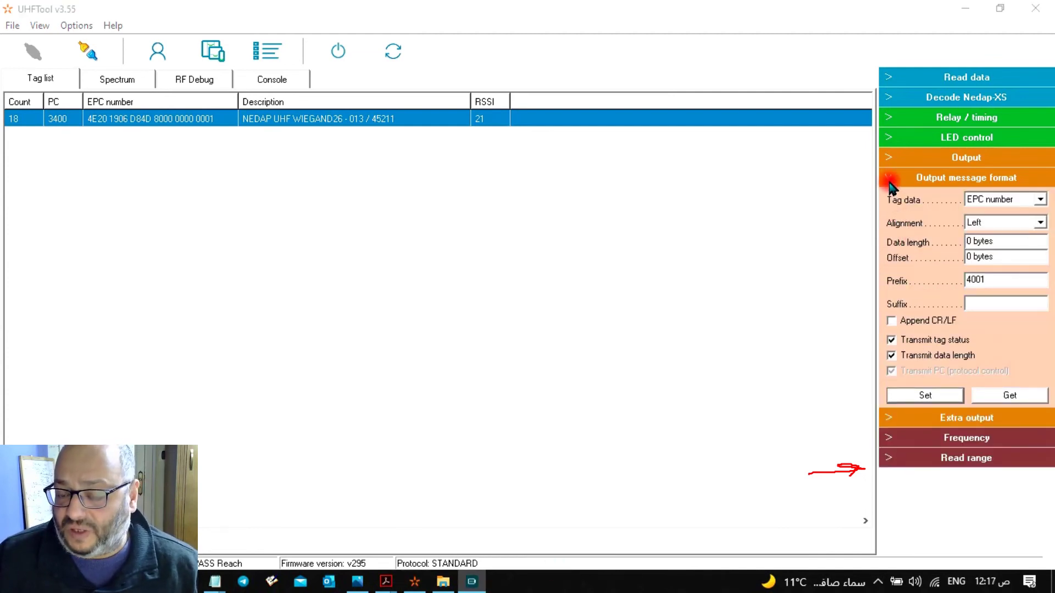
# - Collapse the output message format settings, and set the extra output protocol to Wiegand with Custom read data as data source
pyautogui.click(890, 179)
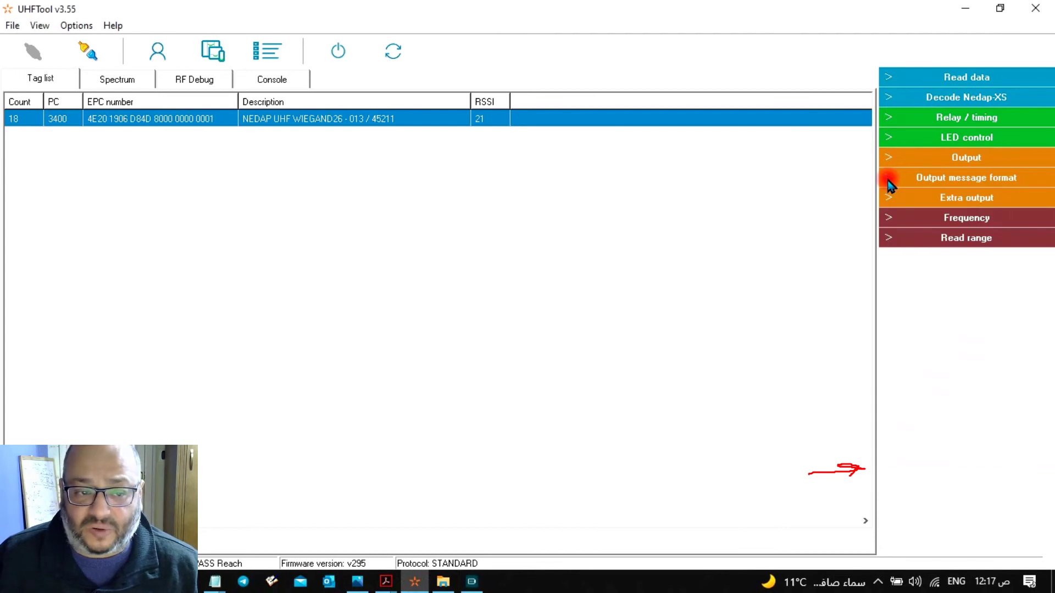
pyautogui.click(886, 201)
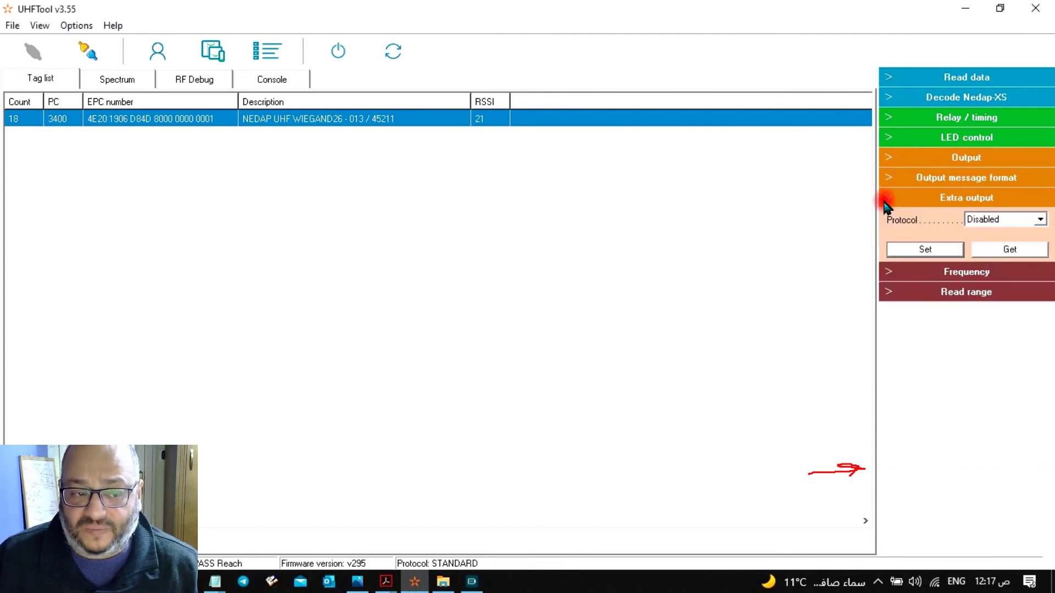
pyautogui.click(1041, 219)
pyautogui.click(1017, 243)
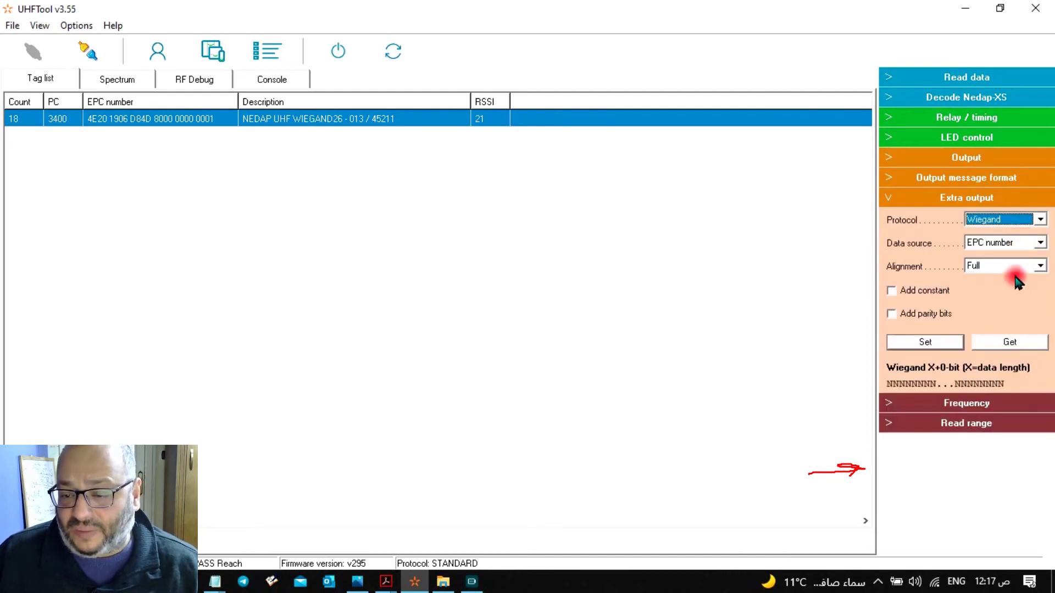
pyautogui.click(1041, 243)
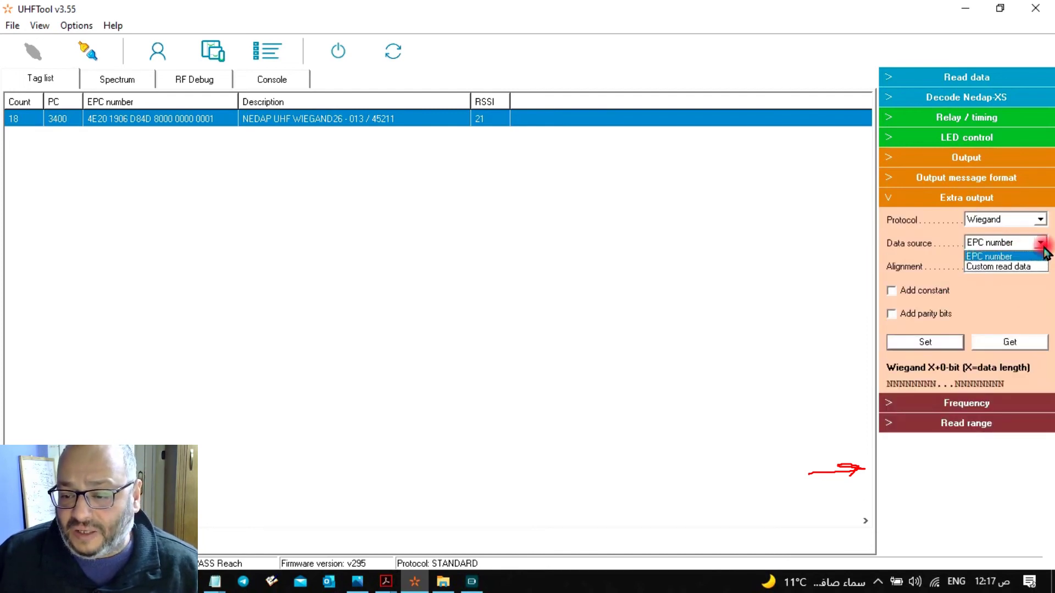
pyautogui.click(1037, 267)
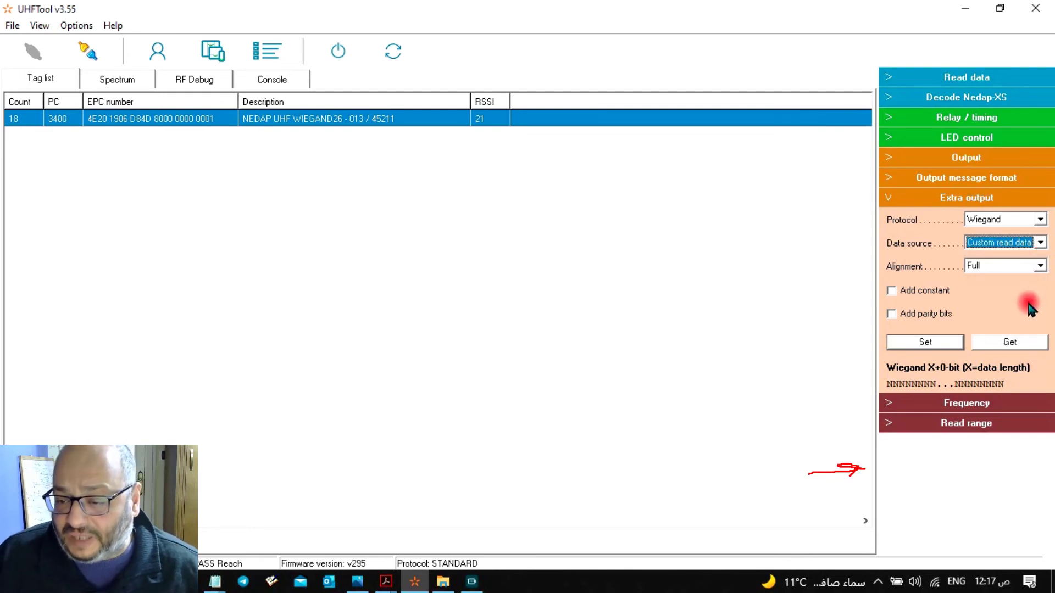
# - Enable the added constant for the Wiegand extra output, and switch parity bits on and off again
pyautogui.click(890, 290)
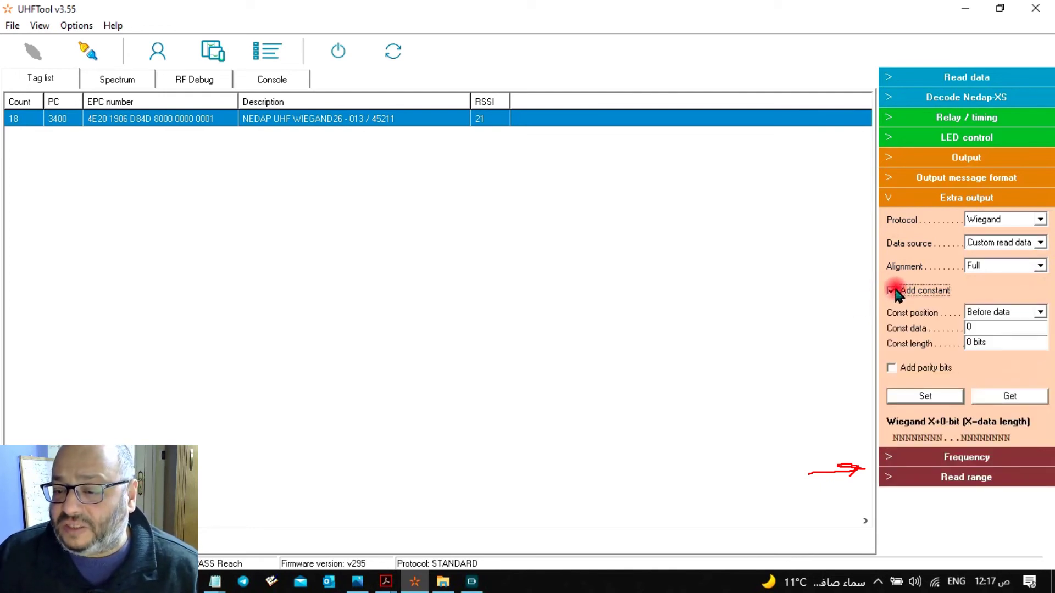
pyautogui.click(891, 368)
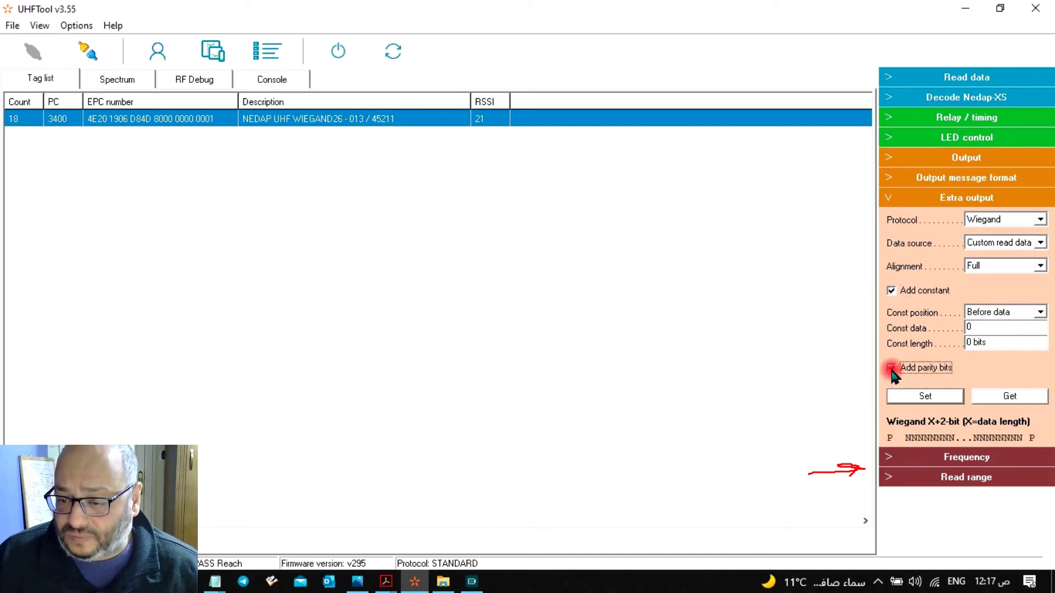
pyautogui.click(891, 368)
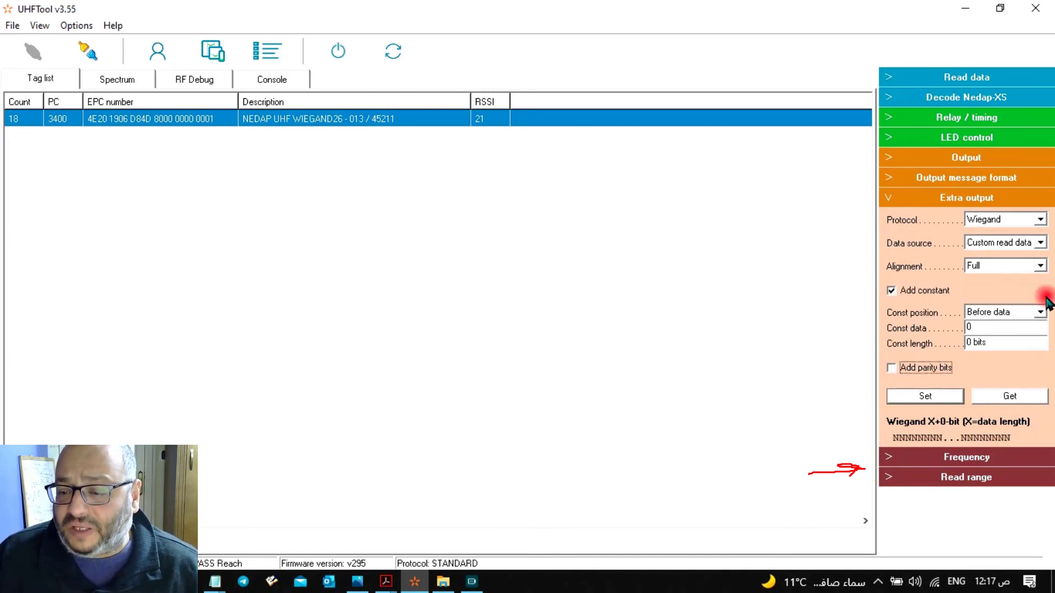
# - Set the Wiegand alignment to Right with EPC number as data source, and switch the source back to Custom read data
pyautogui.click(1040, 242)
pyautogui.click(1037, 256)
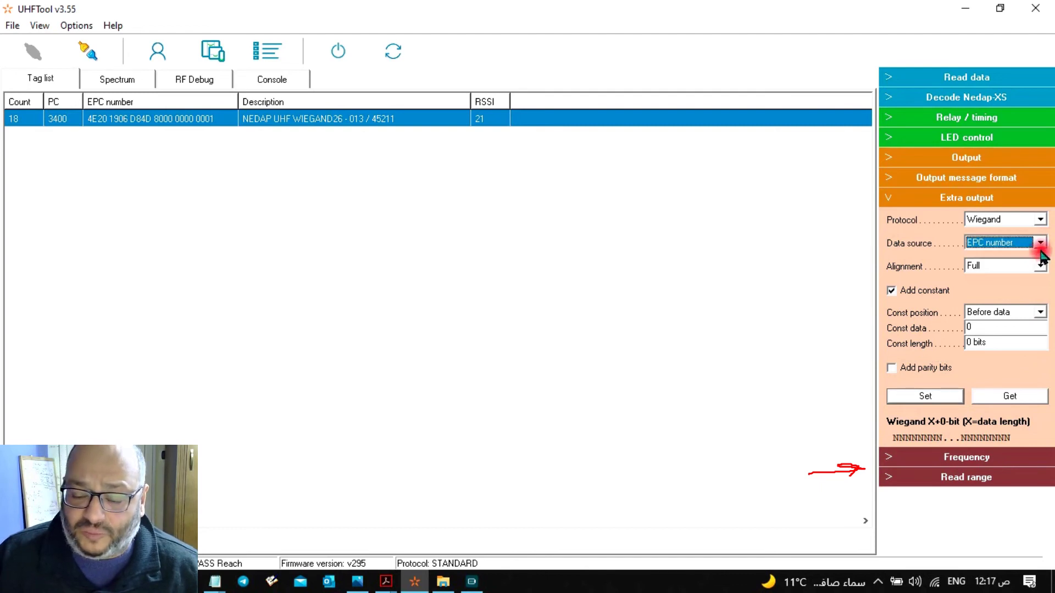
pyautogui.click(1040, 266)
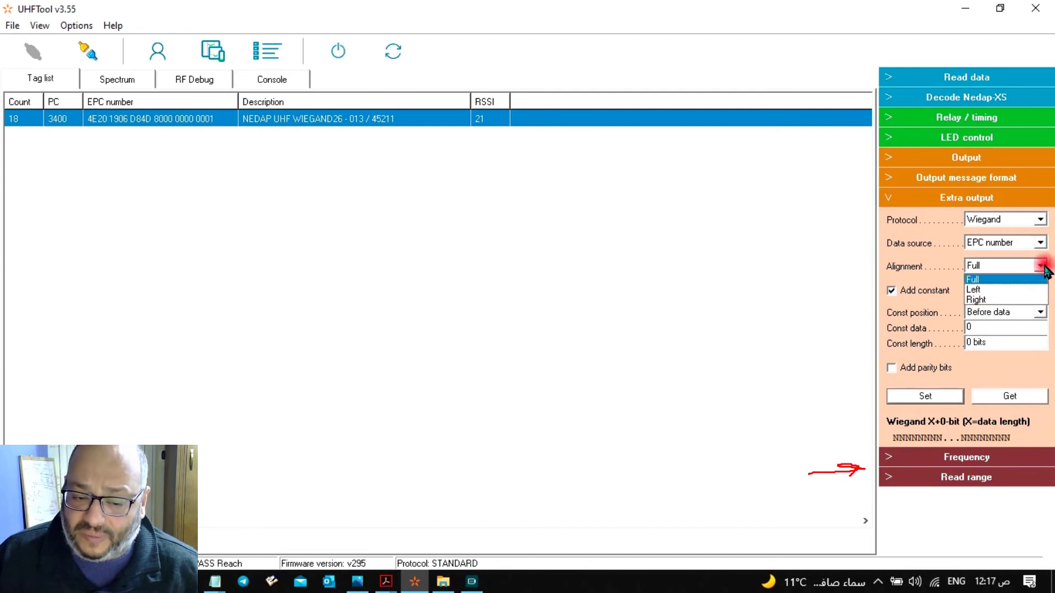
pyautogui.click(1013, 300)
pyautogui.click(1040, 242)
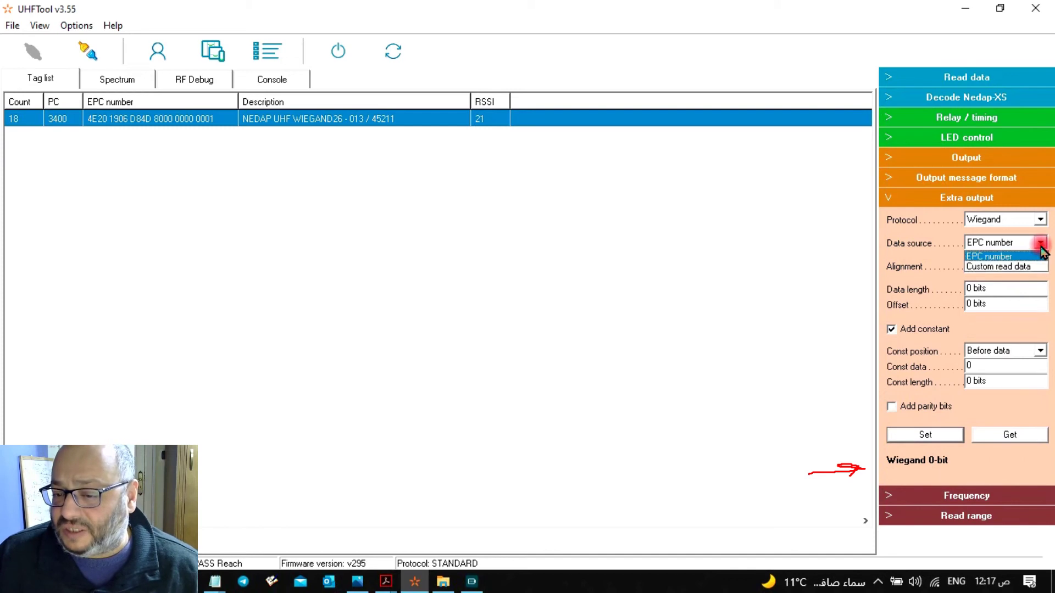
pyautogui.click(1031, 267)
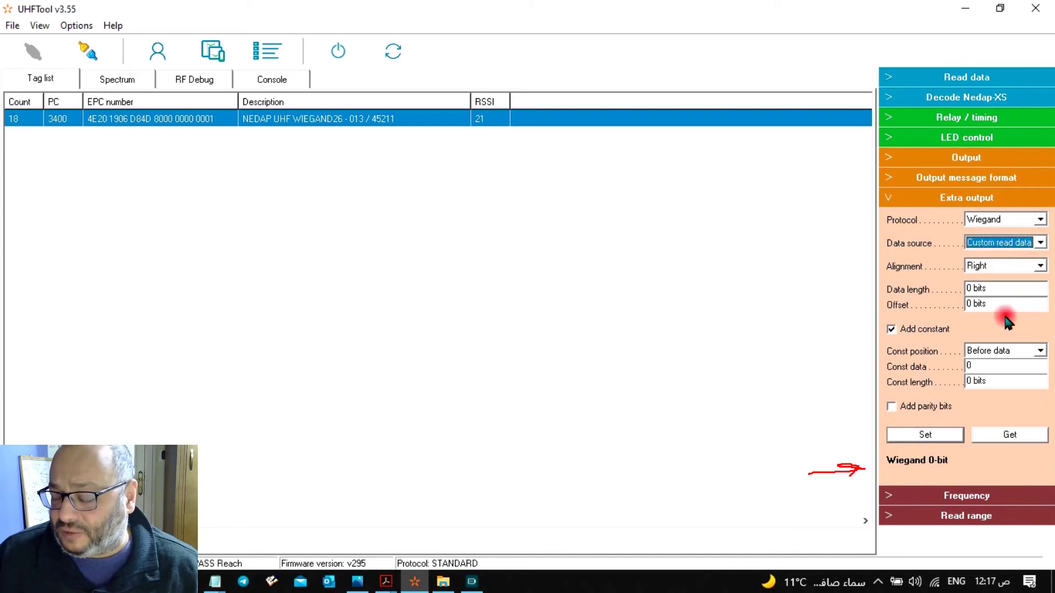
# - Set the Wiegand extra output's data length to 16 bits, constant data to 10 and constant length to 8 bits
pyautogui.click(1012, 288)
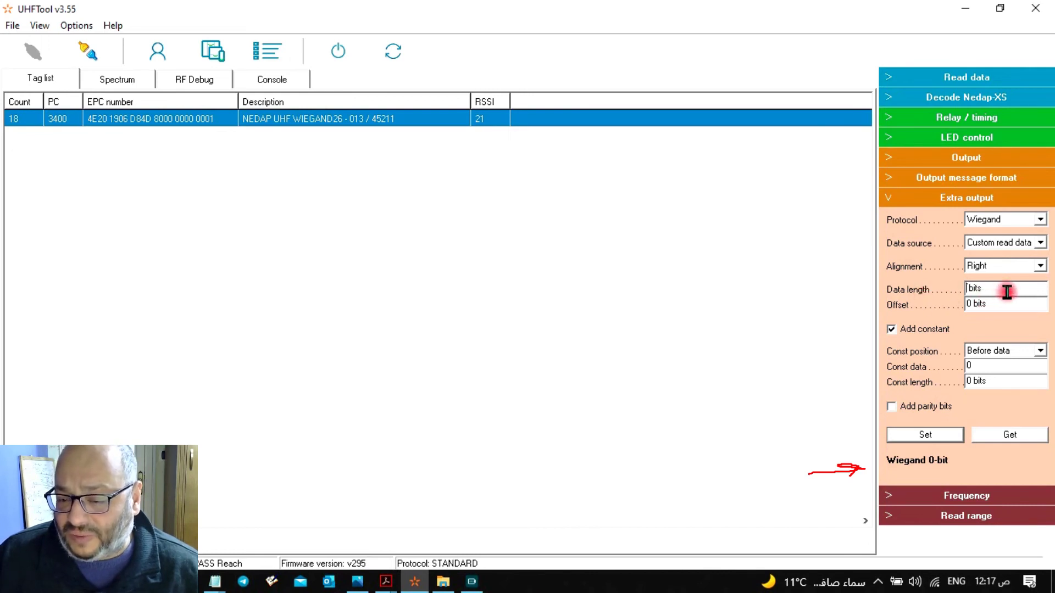
pyautogui.write('16')
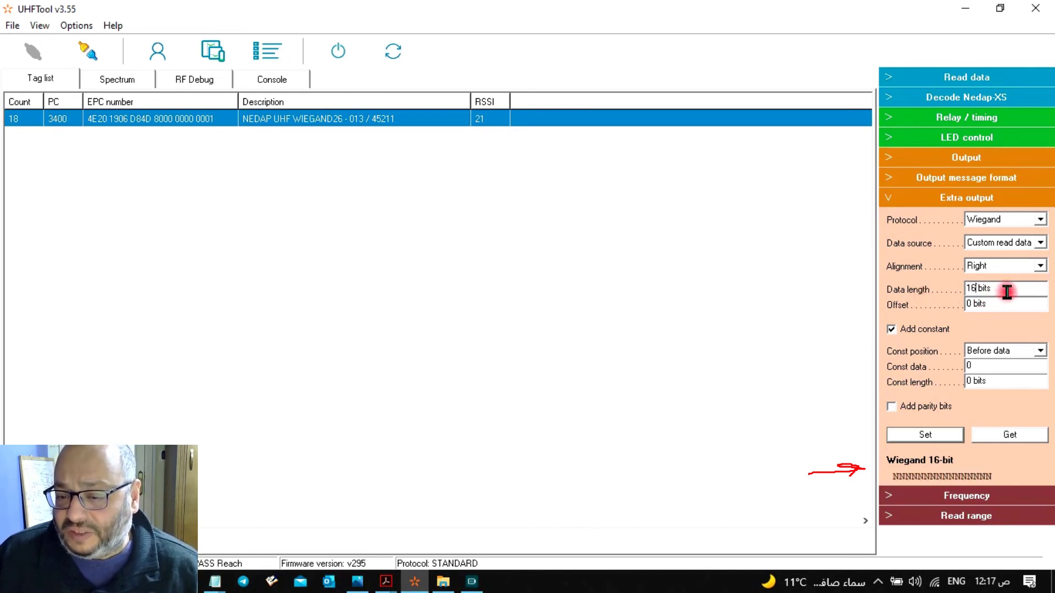
pyautogui.click(1003, 302)
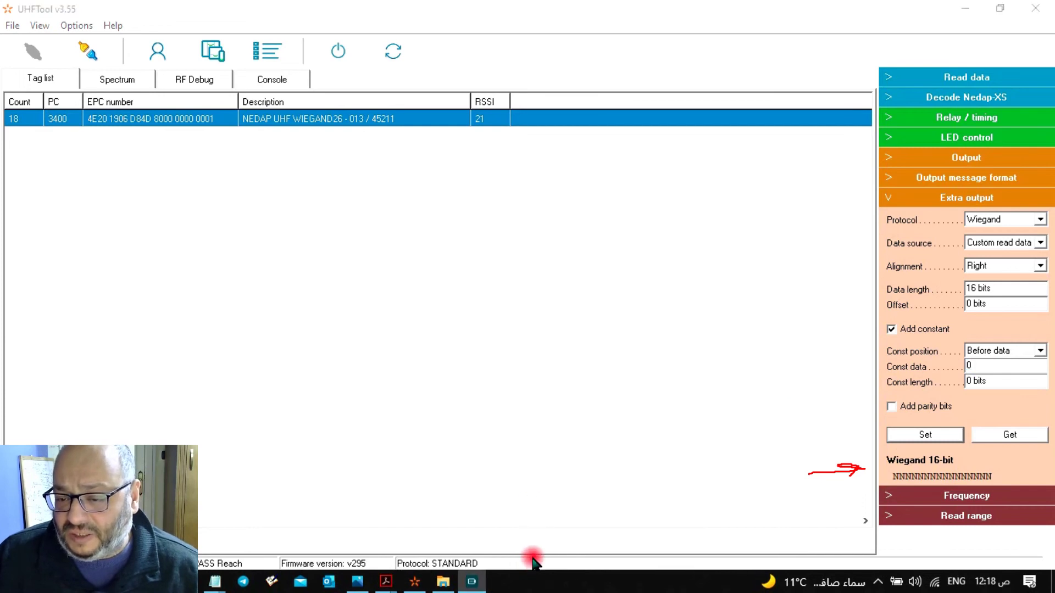
pyautogui.click(984, 365)
pyautogui.write('1')
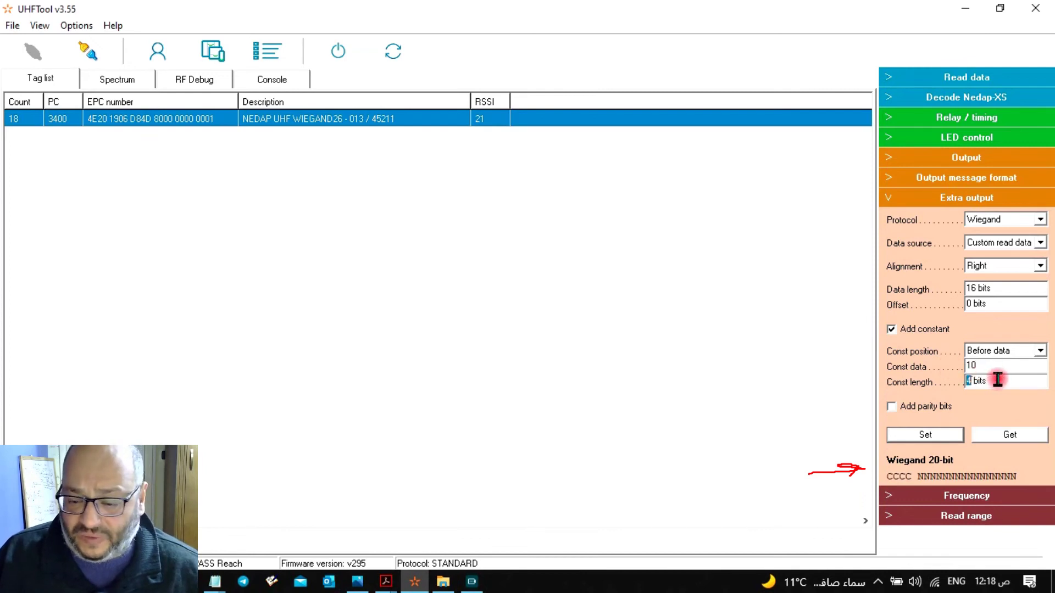
pyautogui.write('8')
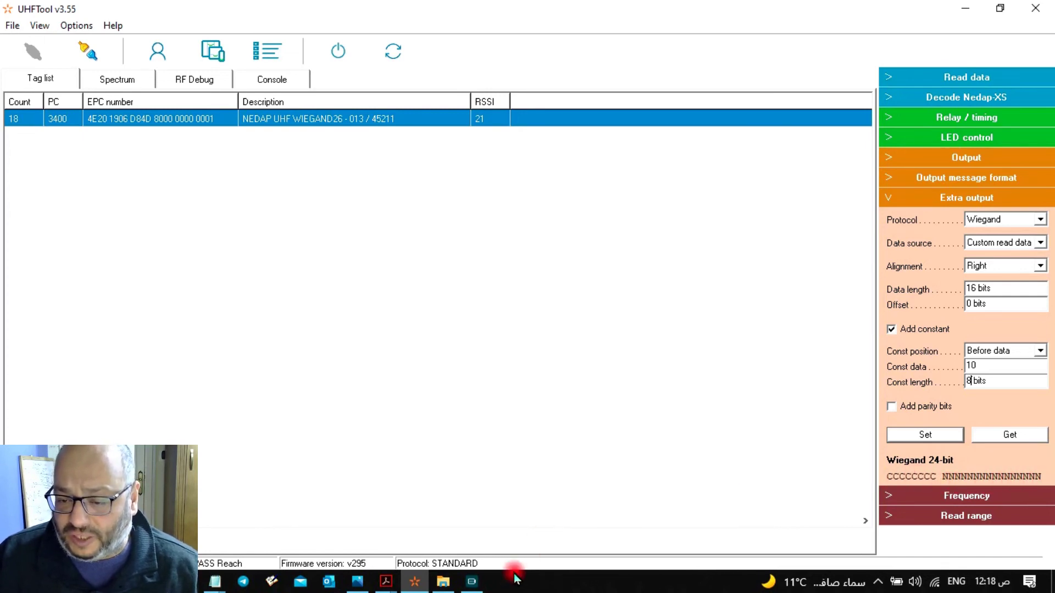
# - Set the Wiegand data source to EPC number, and switch the constant position to After data and back to Before data
pyautogui.click(1041, 245)
pyautogui.click(1036, 254)
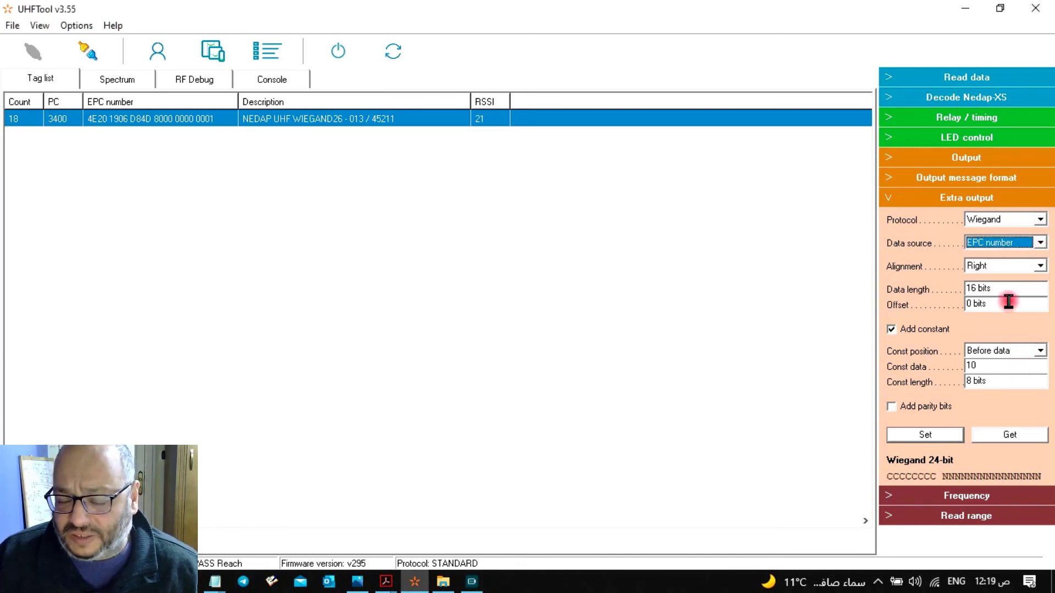
pyautogui.click(1042, 351)
pyautogui.click(1029, 374)
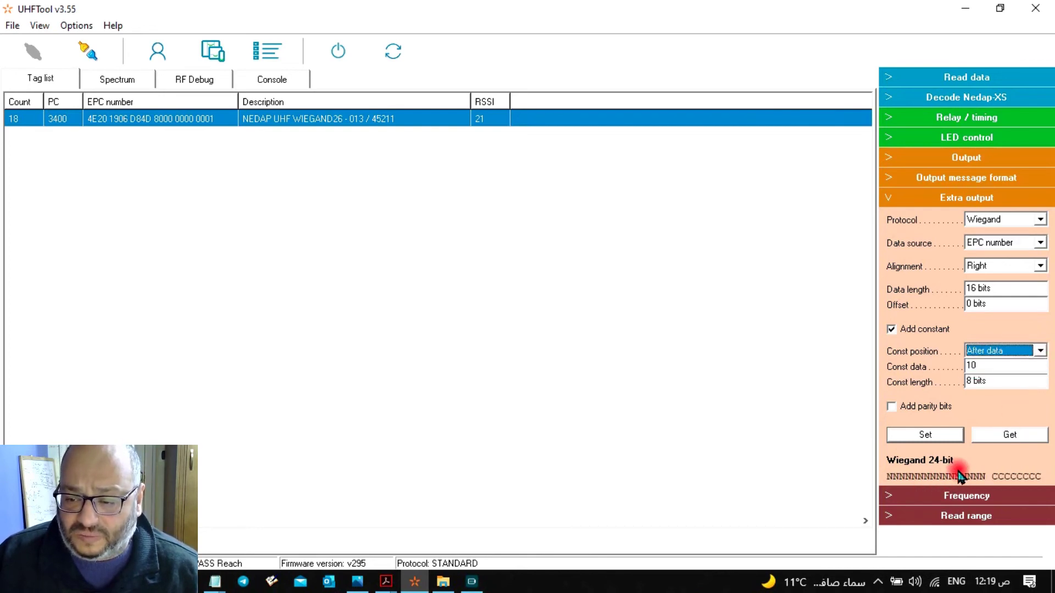
pyautogui.click(1040, 351)
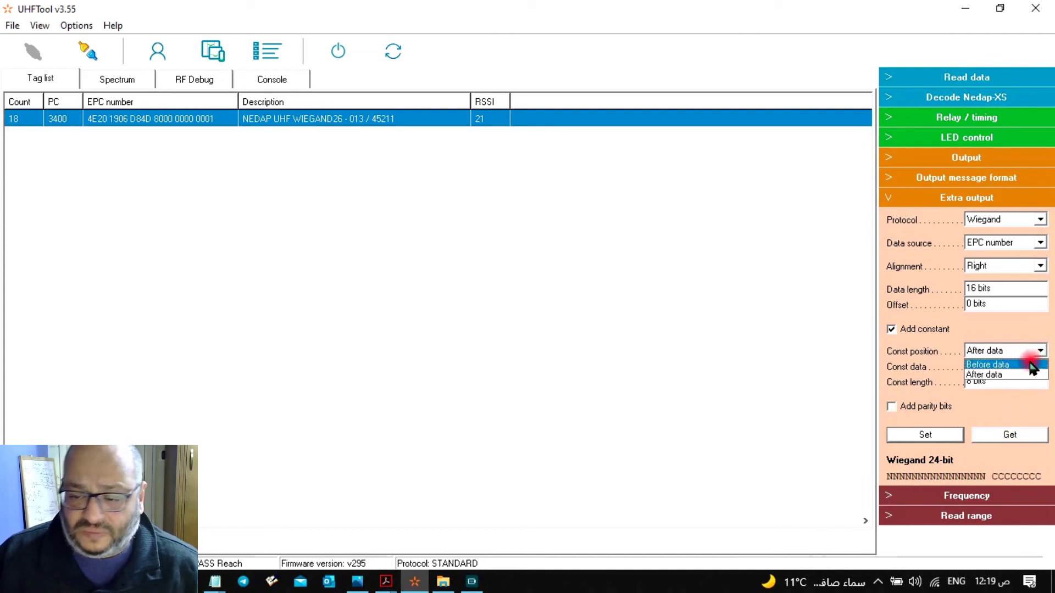
pyautogui.click(1031, 365)
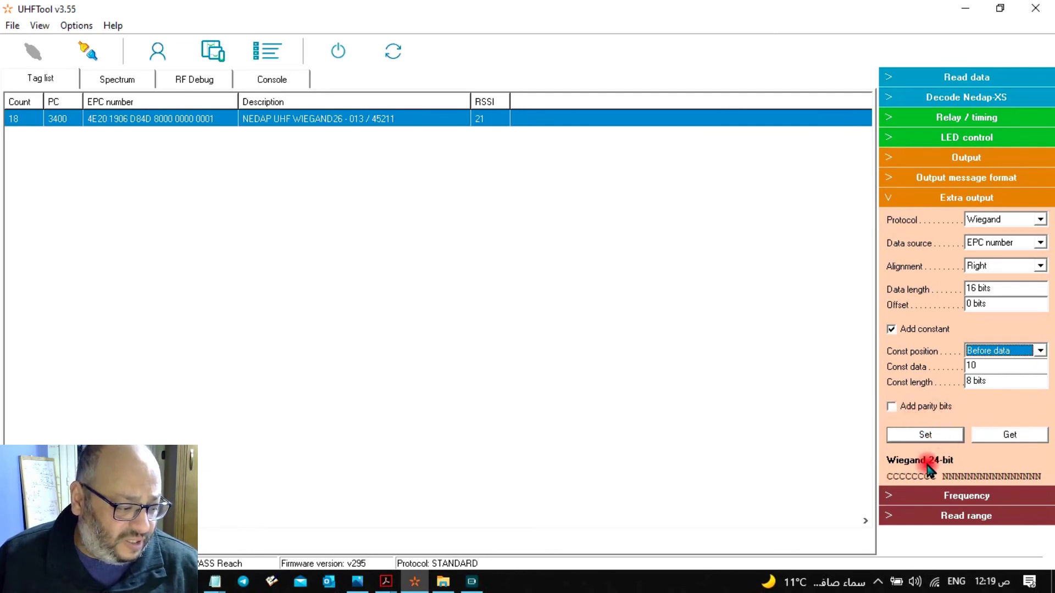
# - Toggle the parity bits, leave them enabled, and read the extra output settings from the reader
pyautogui.click(891, 407)
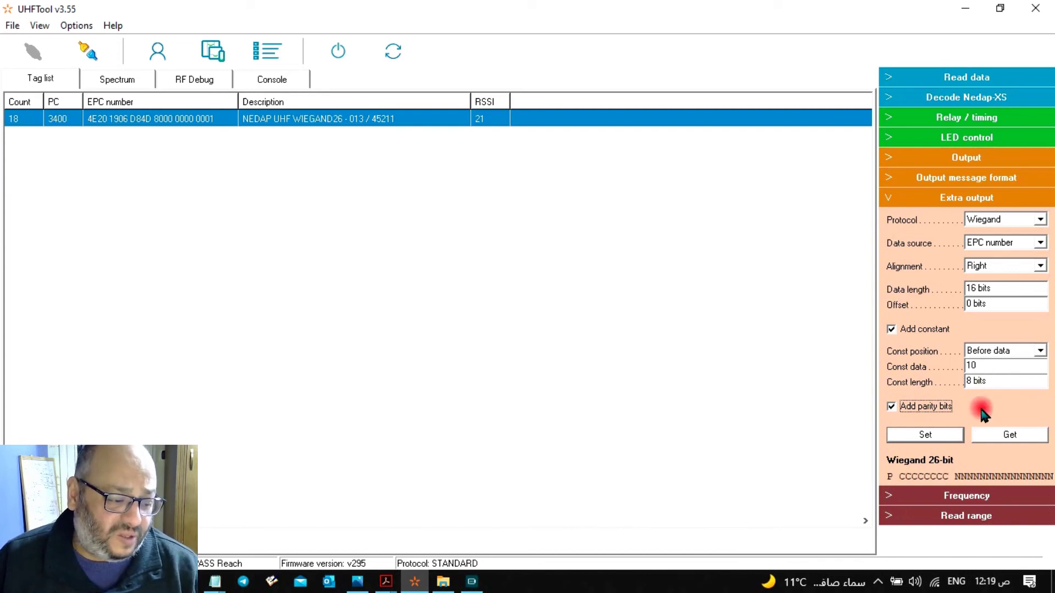
pyautogui.click(890, 407)
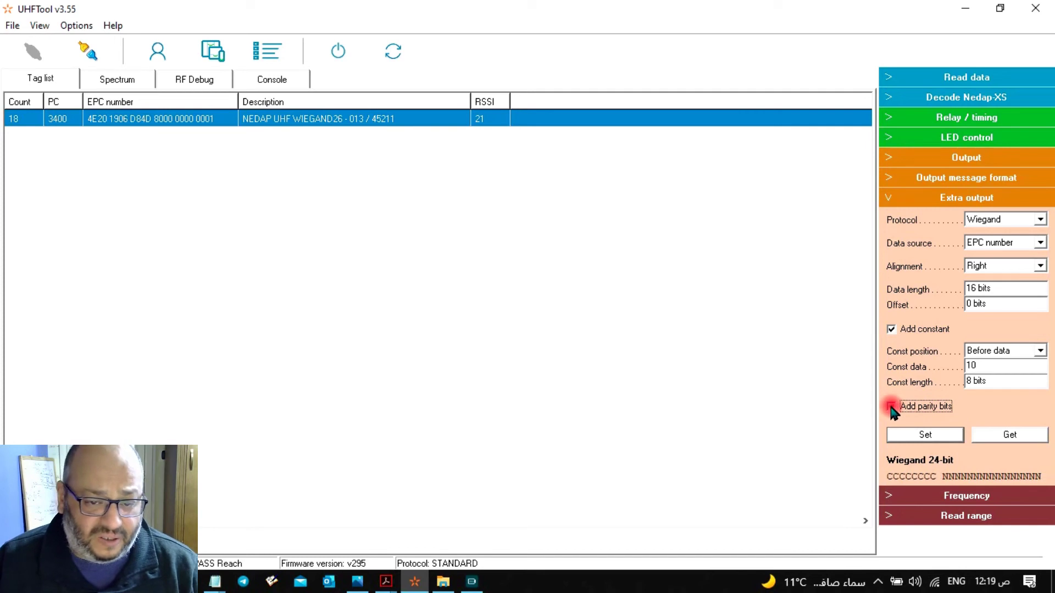
pyautogui.click(891, 407)
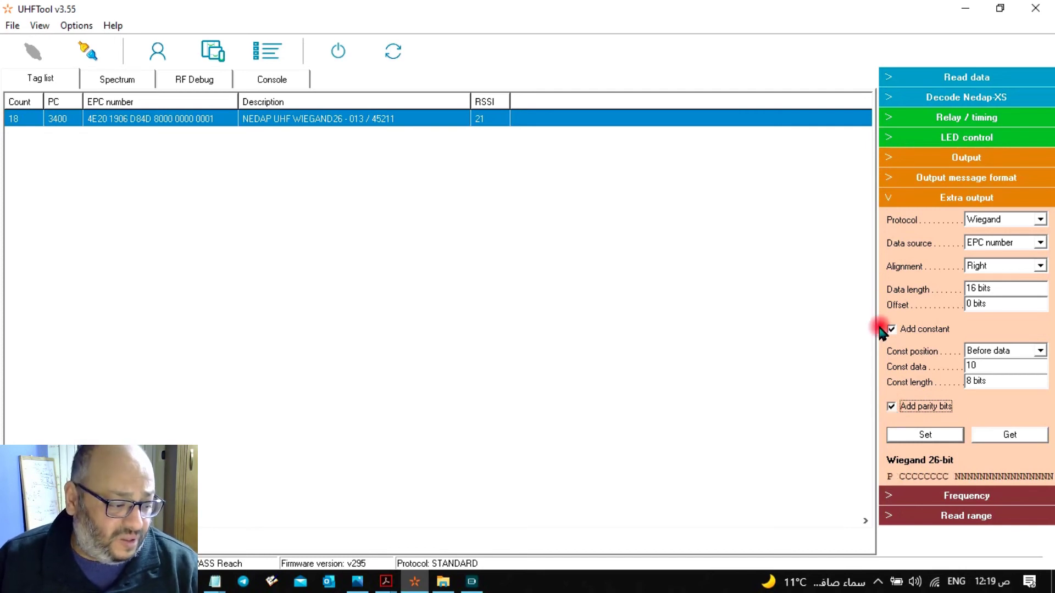
pyautogui.click(1030, 437)
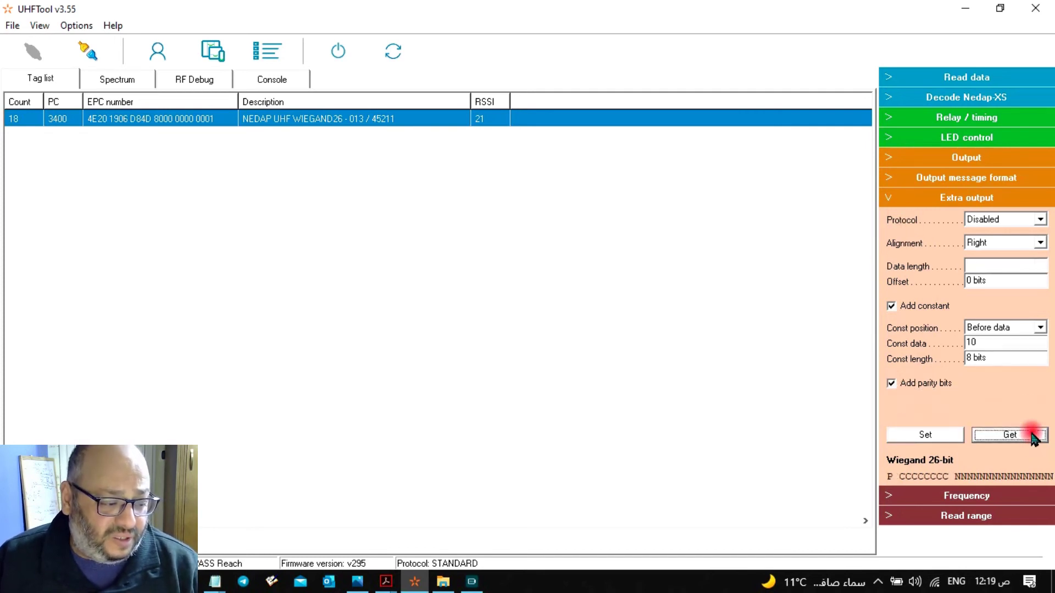
# - Collapse the extra output settings, expand the frequency settings, and choose ETSI as the region
pyautogui.click(887, 203)
pyautogui.click(887, 219)
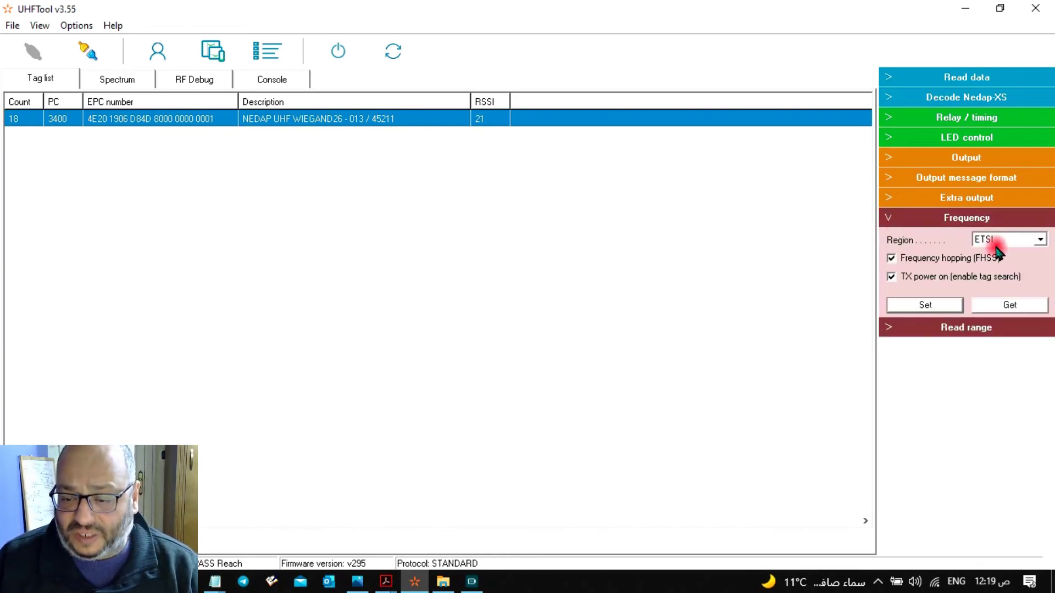
pyautogui.click(1041, 242)
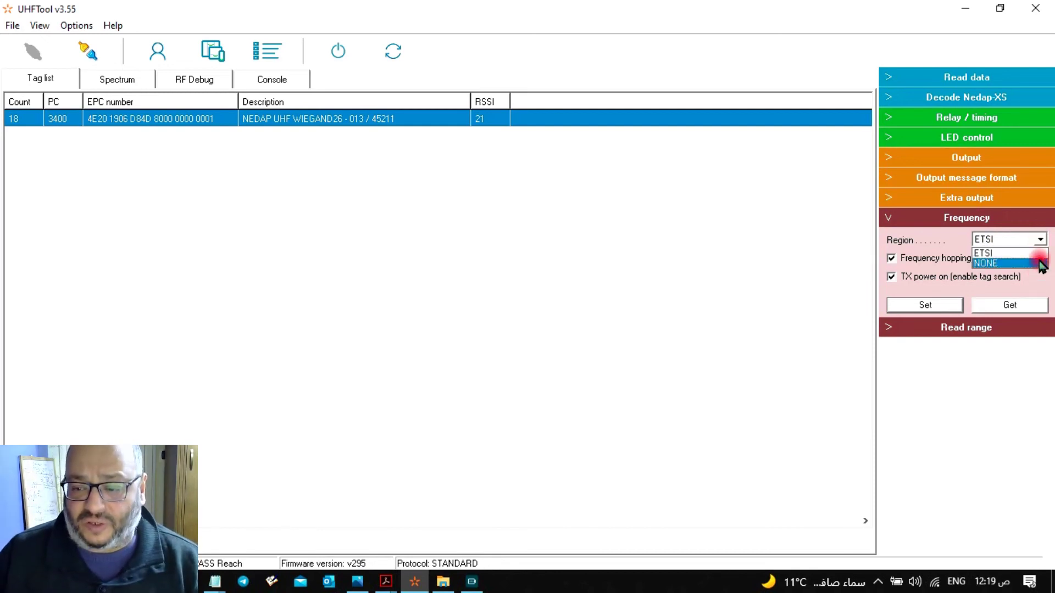
pyautogui.click(1033, 253)
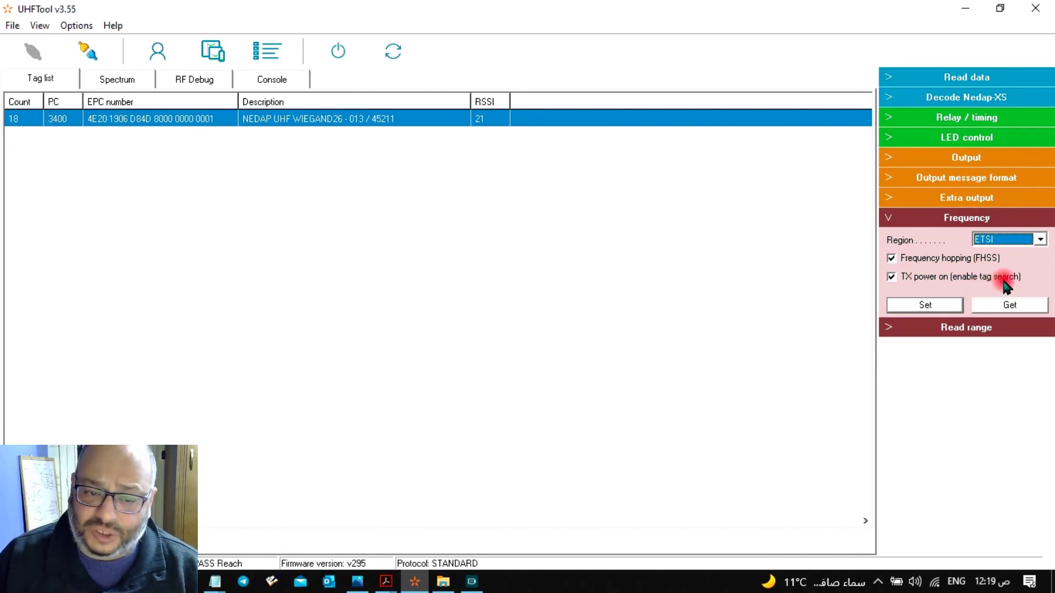
# - Replace the frequency settings with the read range settings, and raise the RSSI threshold from the maximum read range end
pyautogui.click(889, 220)
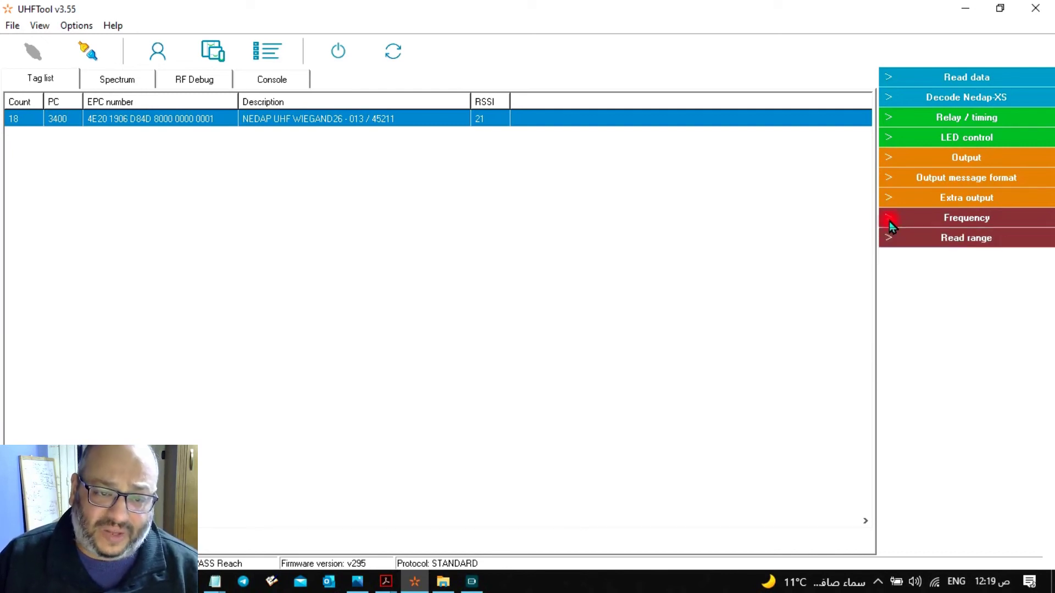
pyautogui.click(888, 240)
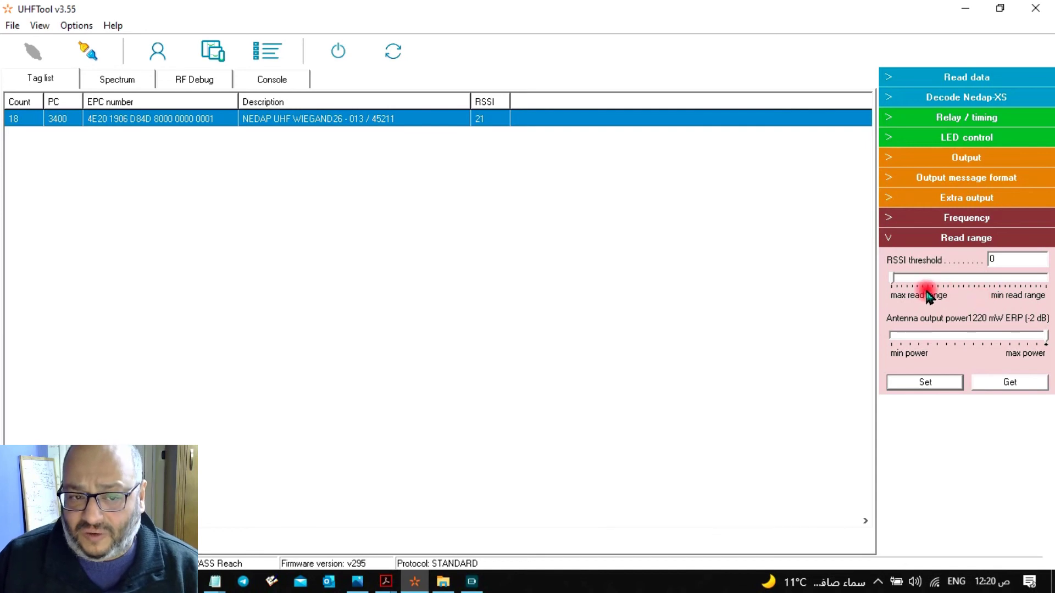
pyautogui.moveTo(892, 281); pyautogui.dragTo(935, 281)
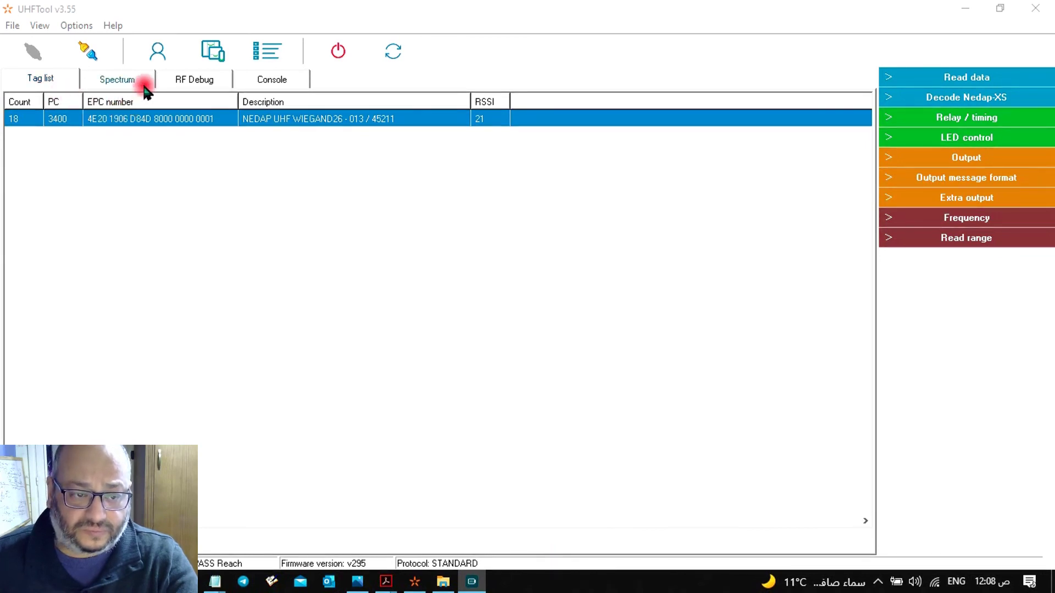
# - Run spectrum sweeps from 864.0 to 870.0 MHz in 1 MHz steps, first without transmission and repeatedly with TX on
pyautogui.click(117, 80)
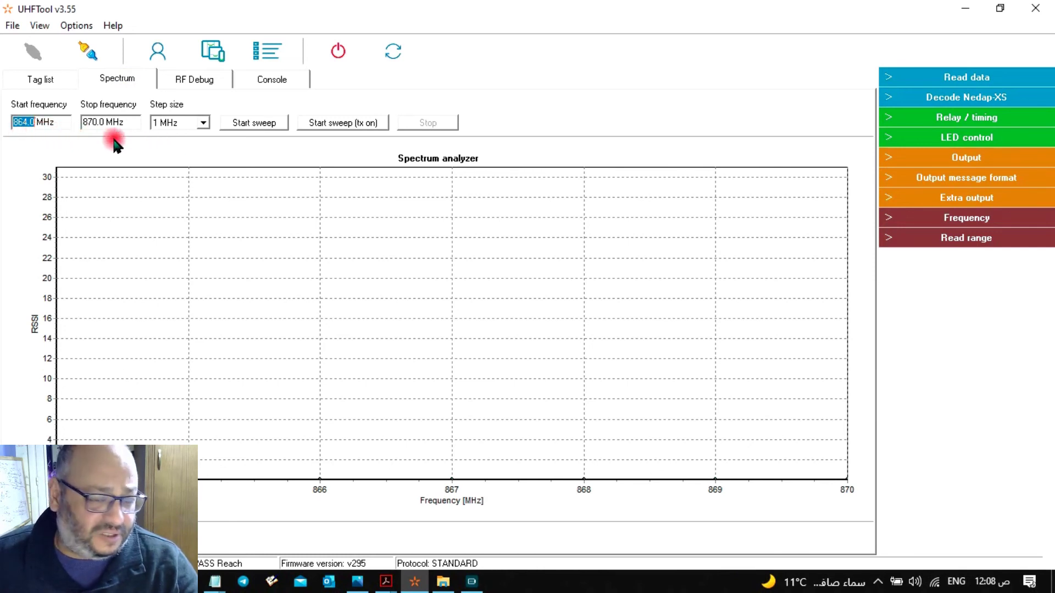
pyautogui.click(276, 126)
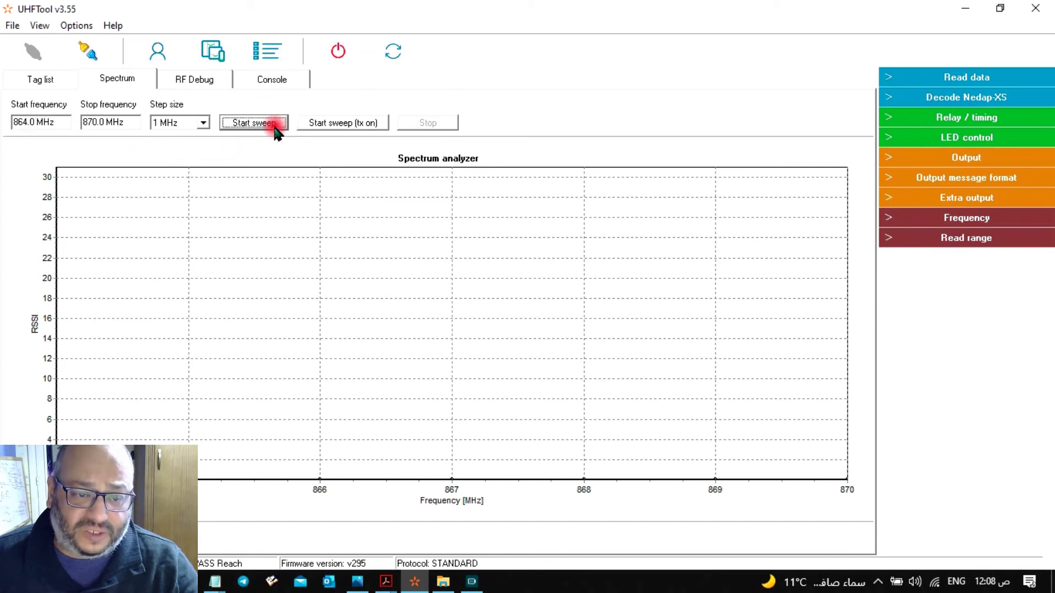
pyautogui.click(364, 123)
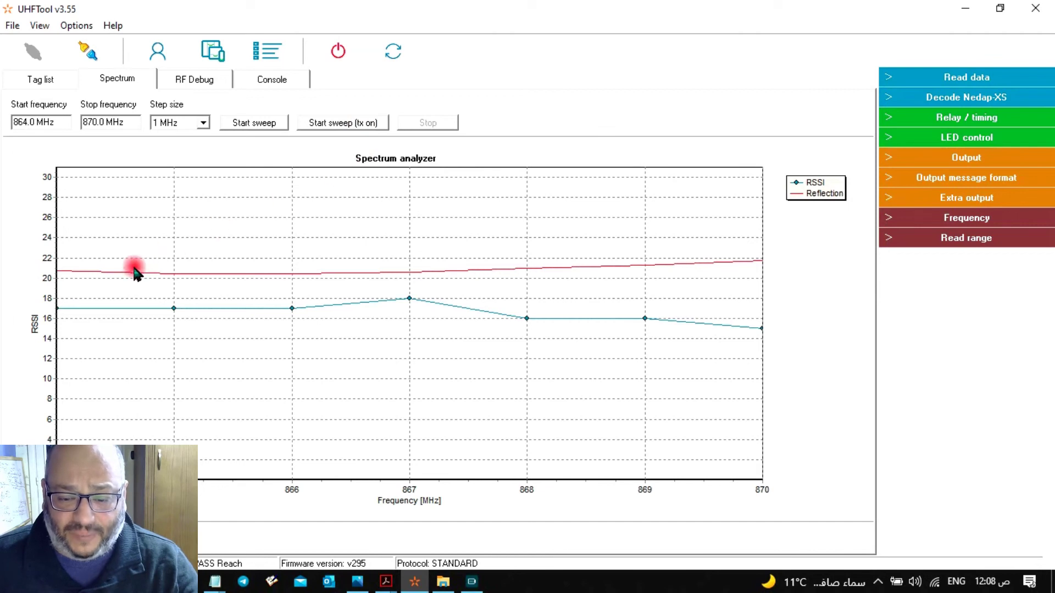
pyautogui.click(360, 123)
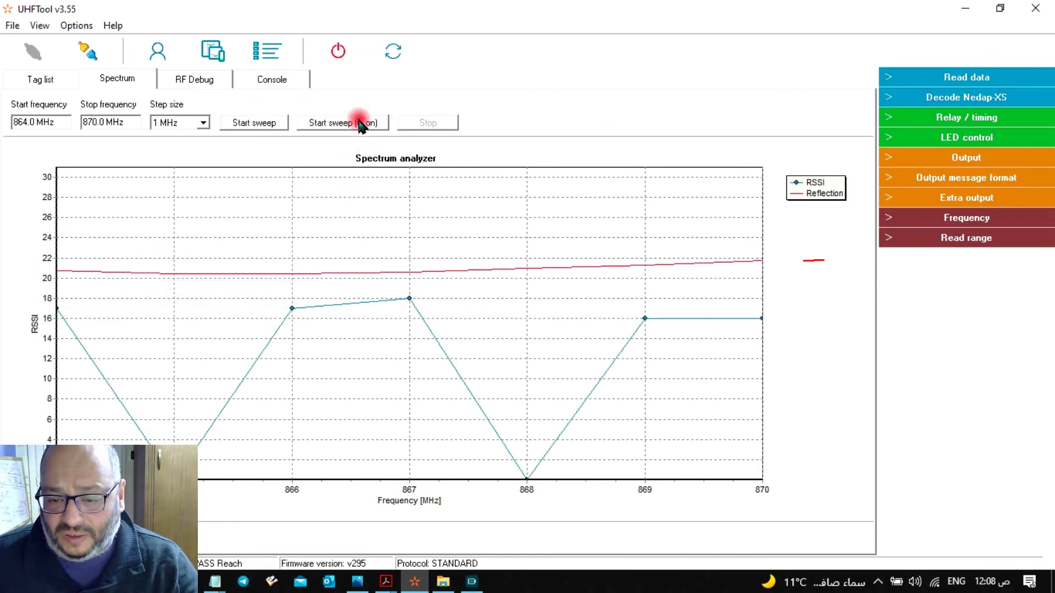
pyautogui.click(359, 123)
# - Set the spectrum sweep's step size to 900 kHz and run the sweep with TX on
pyautogui.click(203, 123)
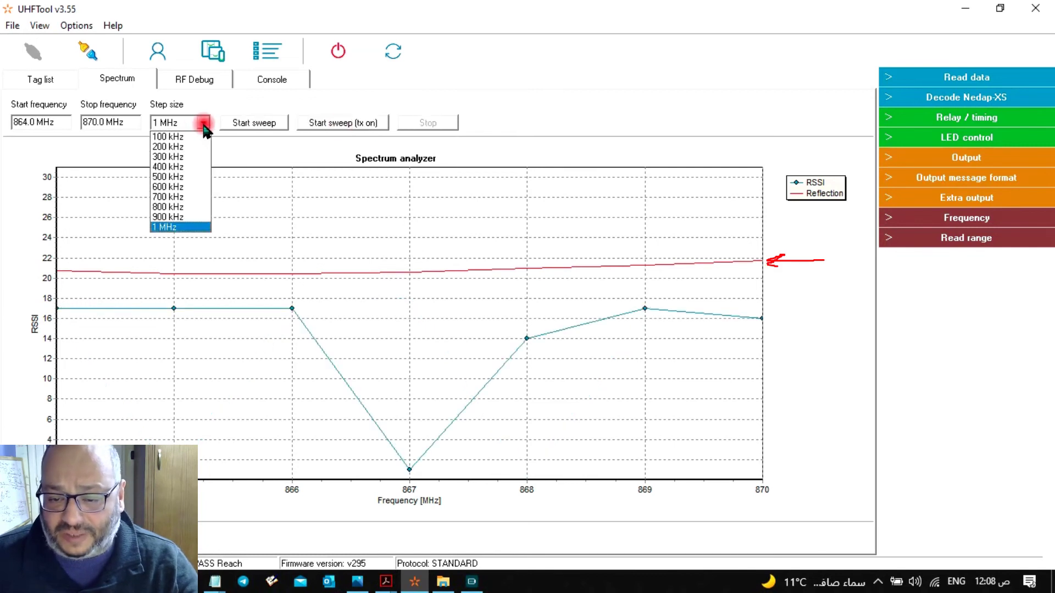
pyautogui.click(184, 216)
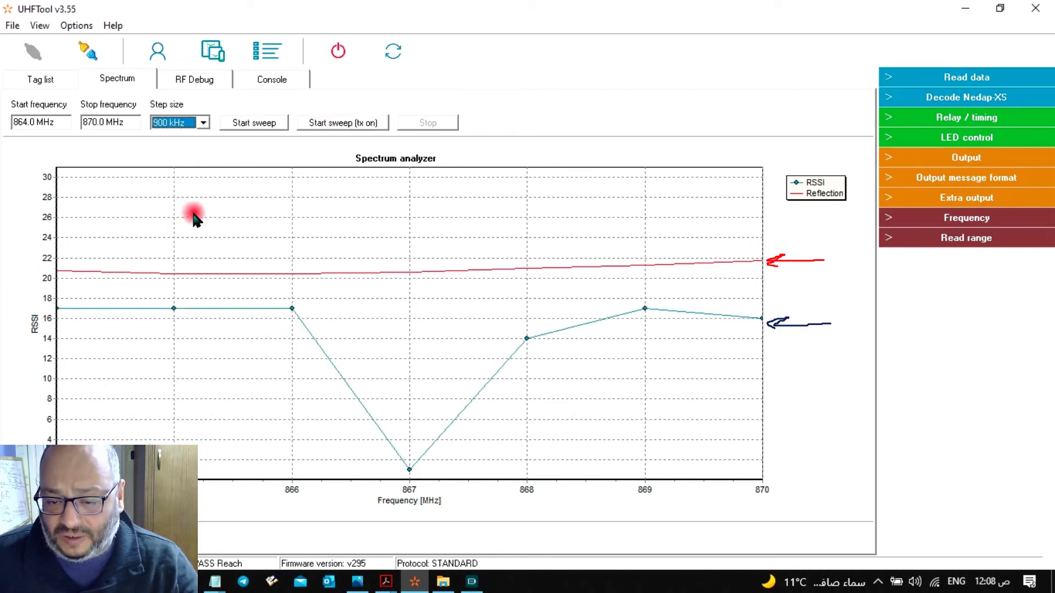
pyautogui.click(354, 124)
pyautogui.click(355, 124)
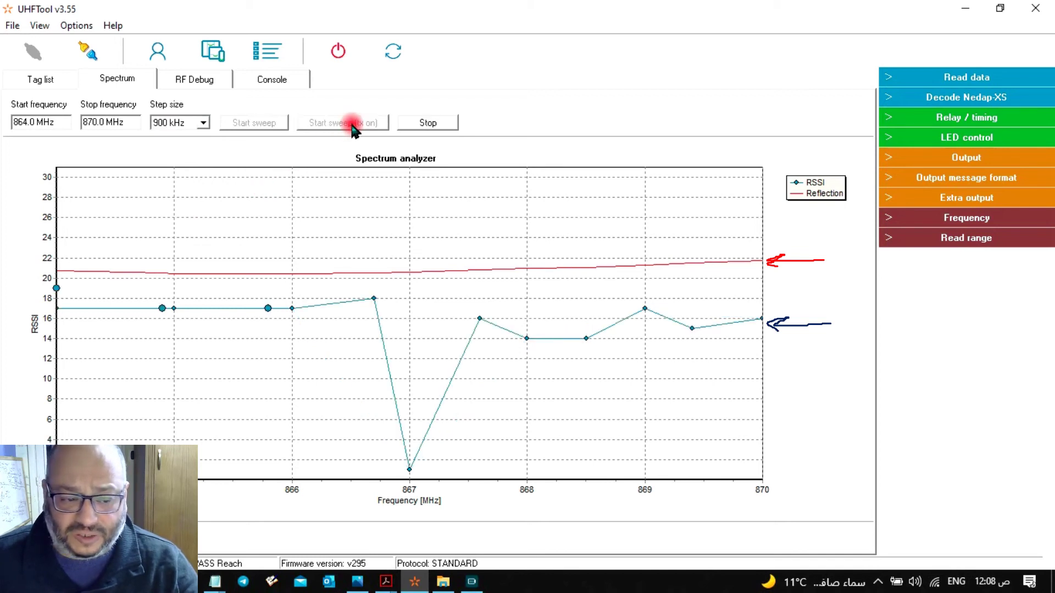
# - Return the sweep's step size to 1 MHz, and run the sweep both without transmission and with TX on
pyautogui.click(203, 123)
pyautogui.click(195, 227)
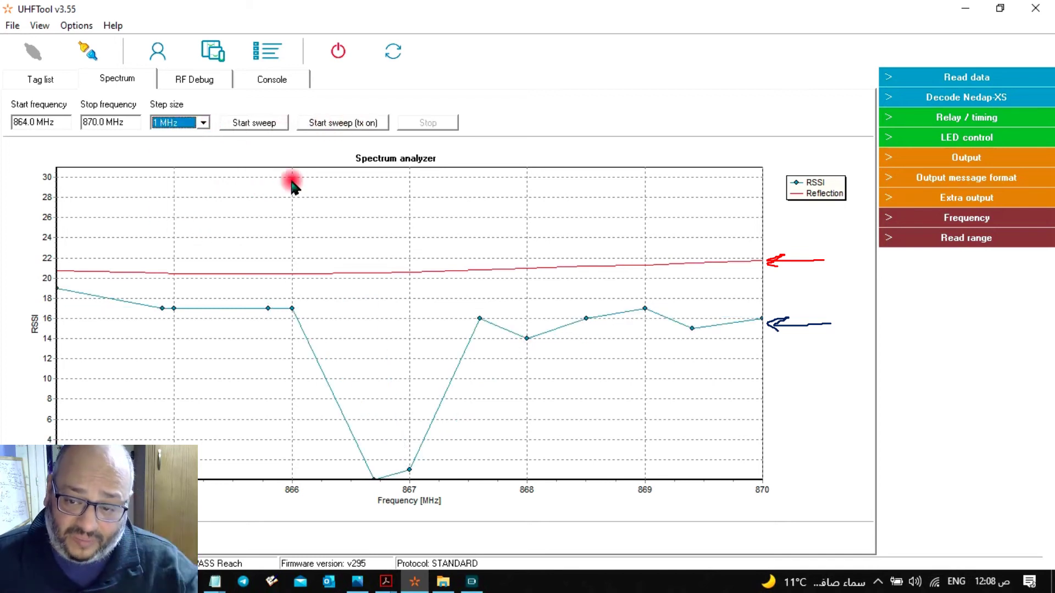
pyautogui.click(263, 125)
pyautogui.click(344, 124)
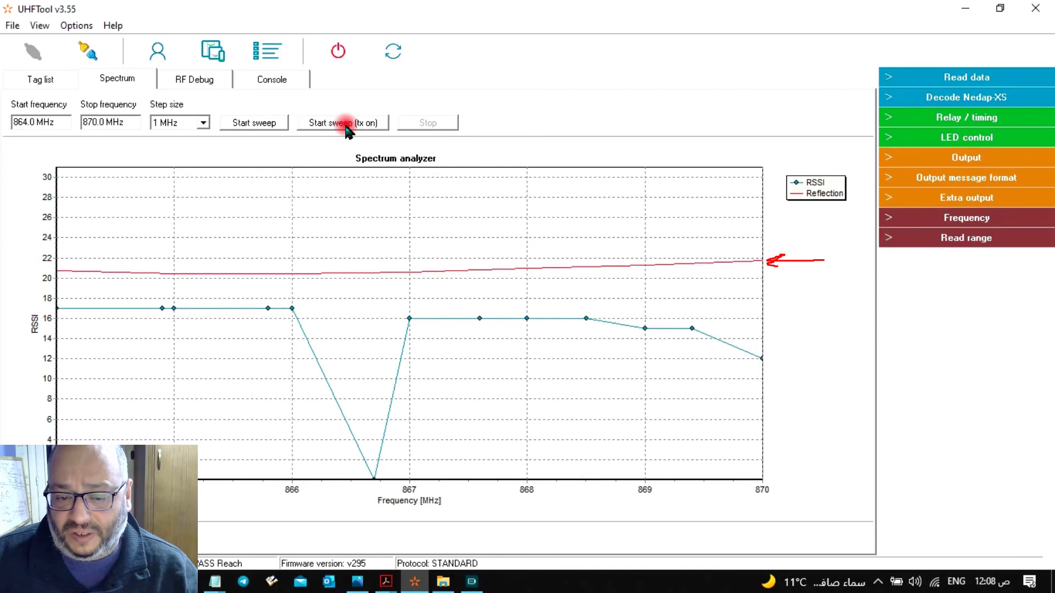
# - Review the reader's message log in the console and return to the tag list
pyautogui.click(285, 80)
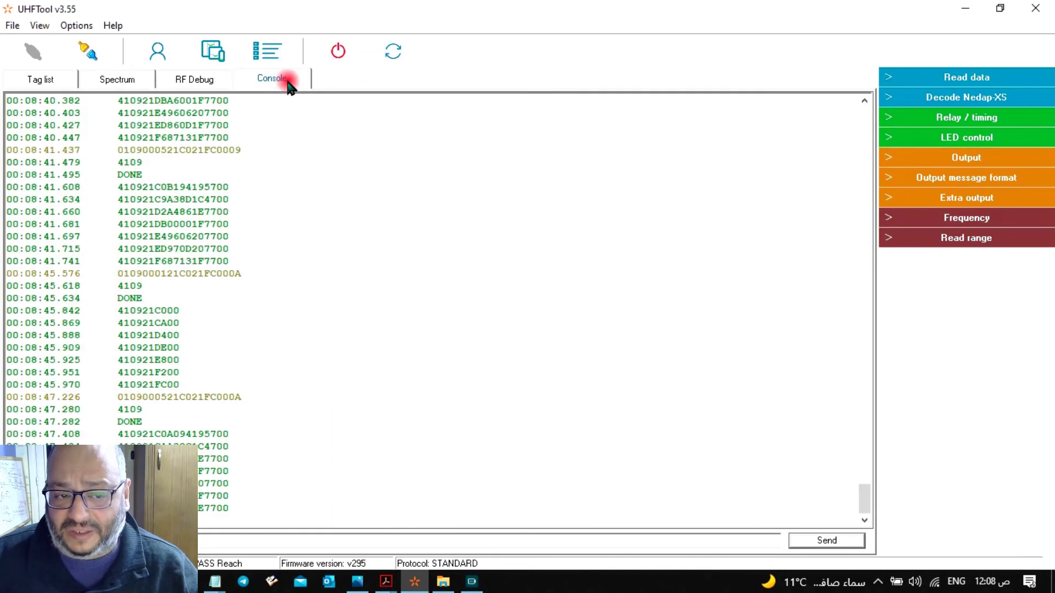
pyautogui.scroll(4, 443, 299)
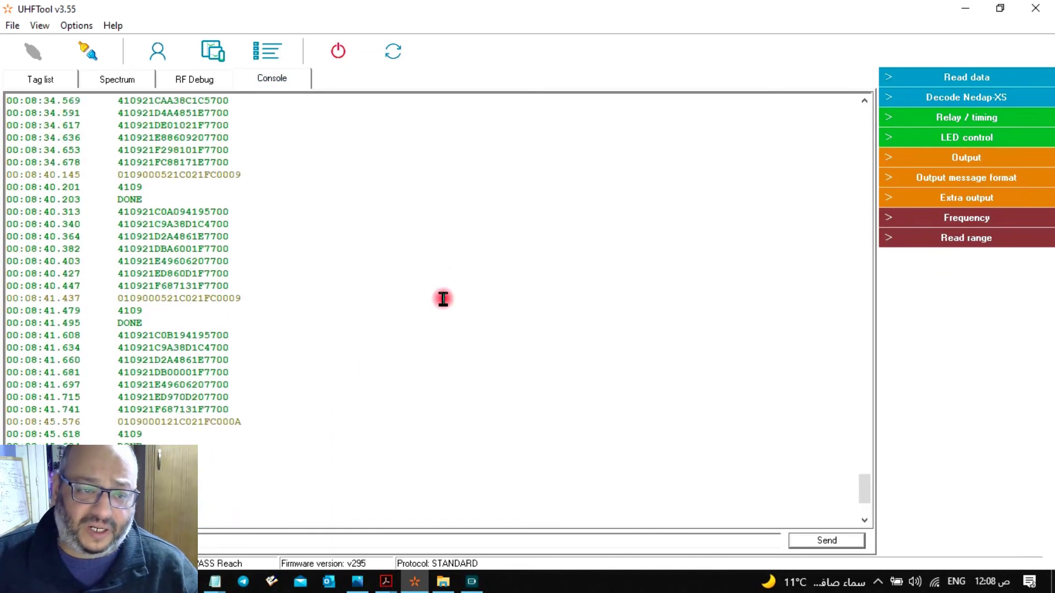
pyautogui.scroll(-4, 443, 299)
pyautogui.click(32, 78)
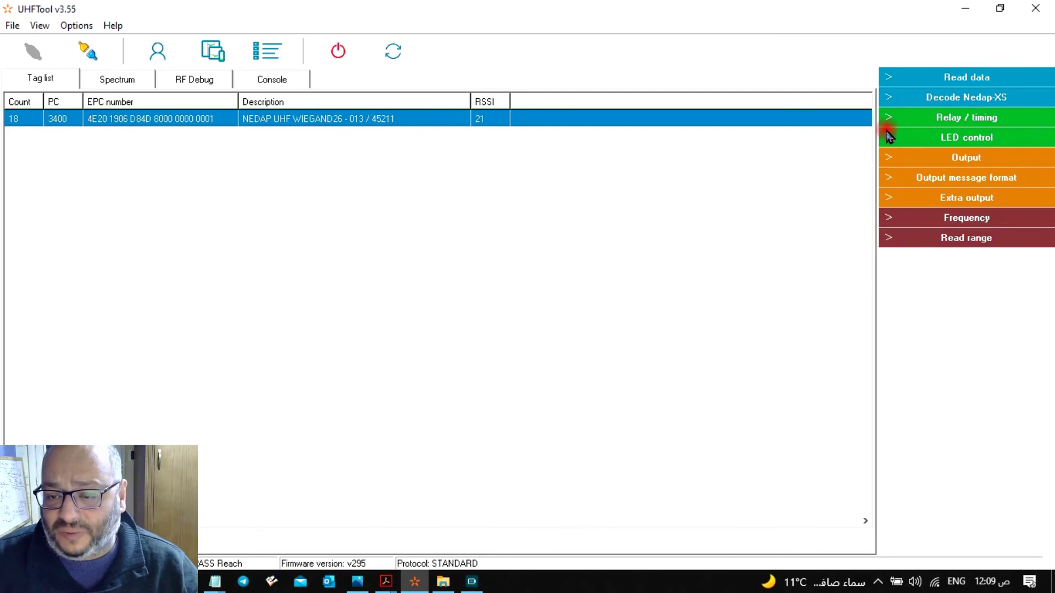
# - Expand the read data settings, read them from the reader, and choose NEDAP as the data to read
pyautogui.click(889, 78)
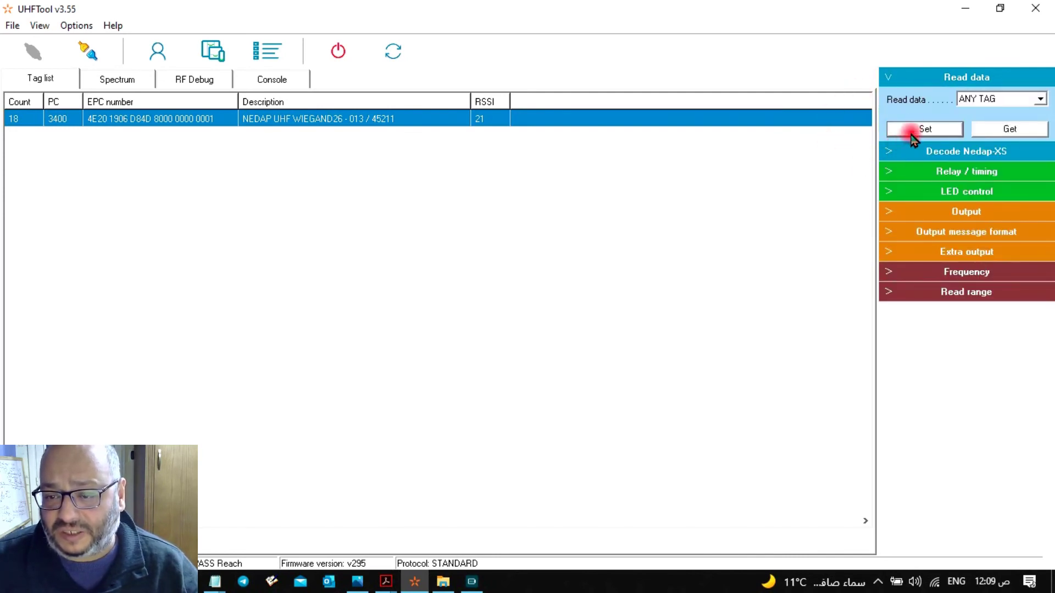
pyautogui.click(1000, 130)
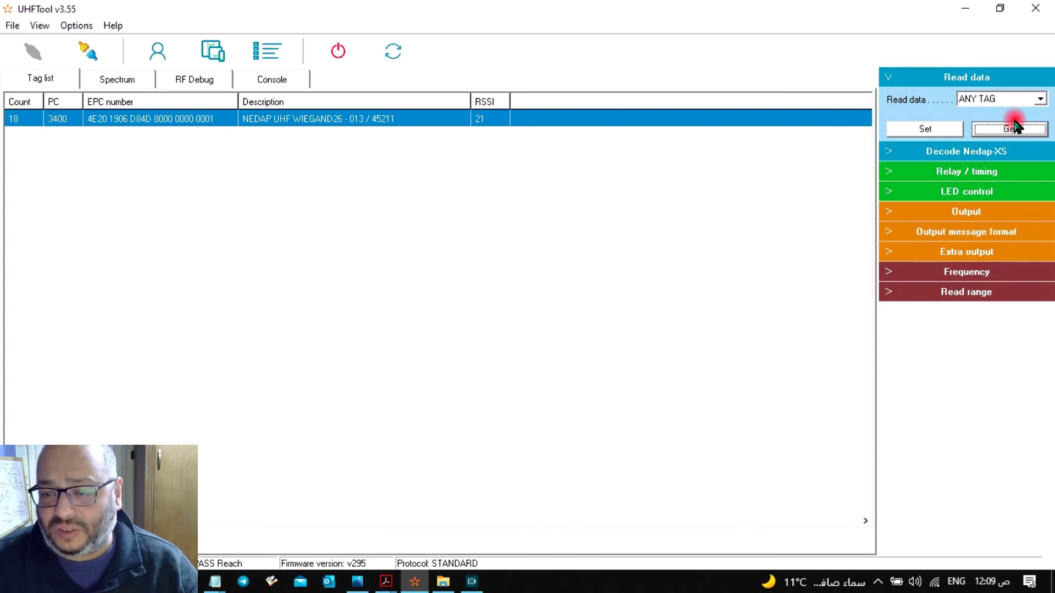
pyautogui.click(1040, 99)
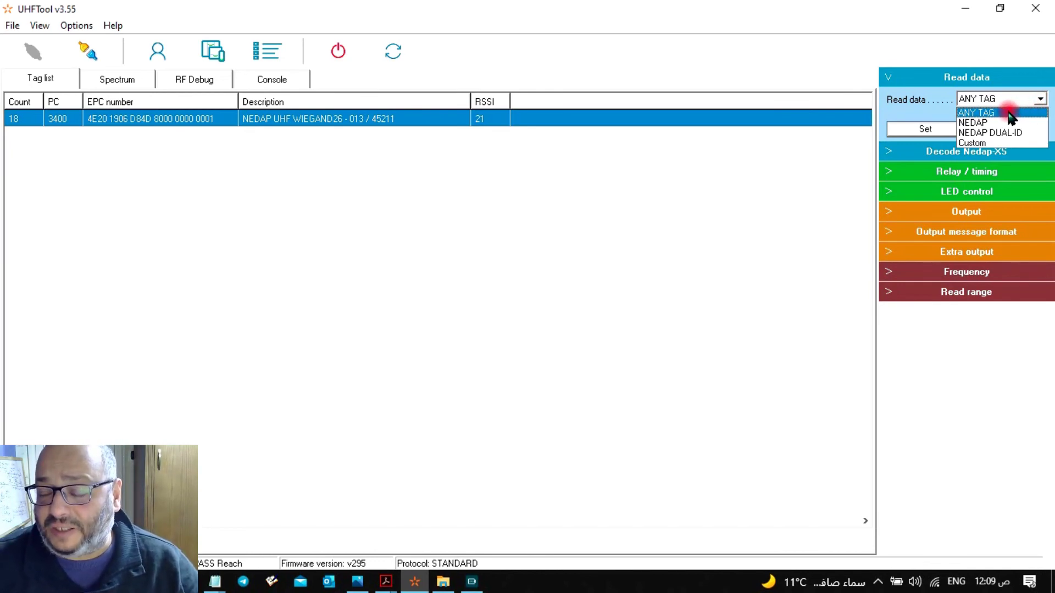
pyautogui.click(1000, 123)
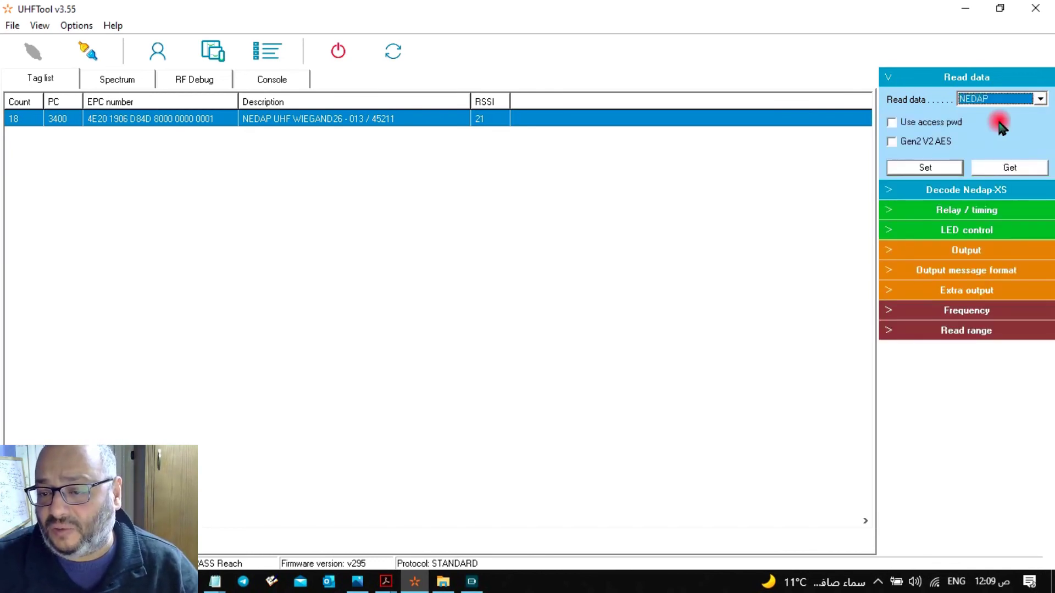
# - Try the access password, kill password verification and Gen2 V2 AES options for NEDAP read data, and switch them all off again
pyautogui.click(891, 123)
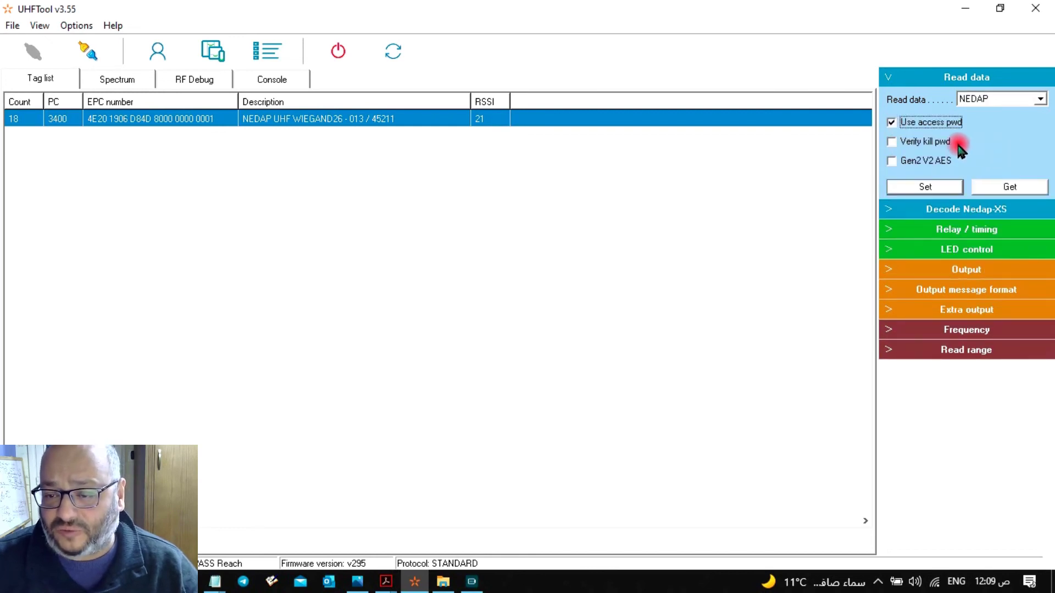
pyautogui.click(891, 142)
pyautogui.click(891, 161)
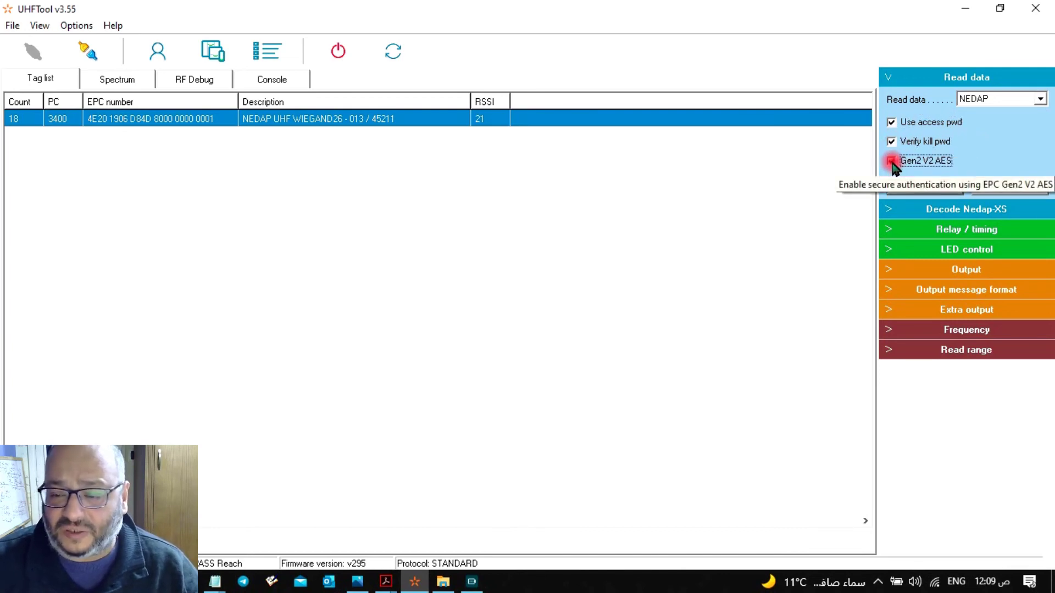
pyautogui.click(891, 161)
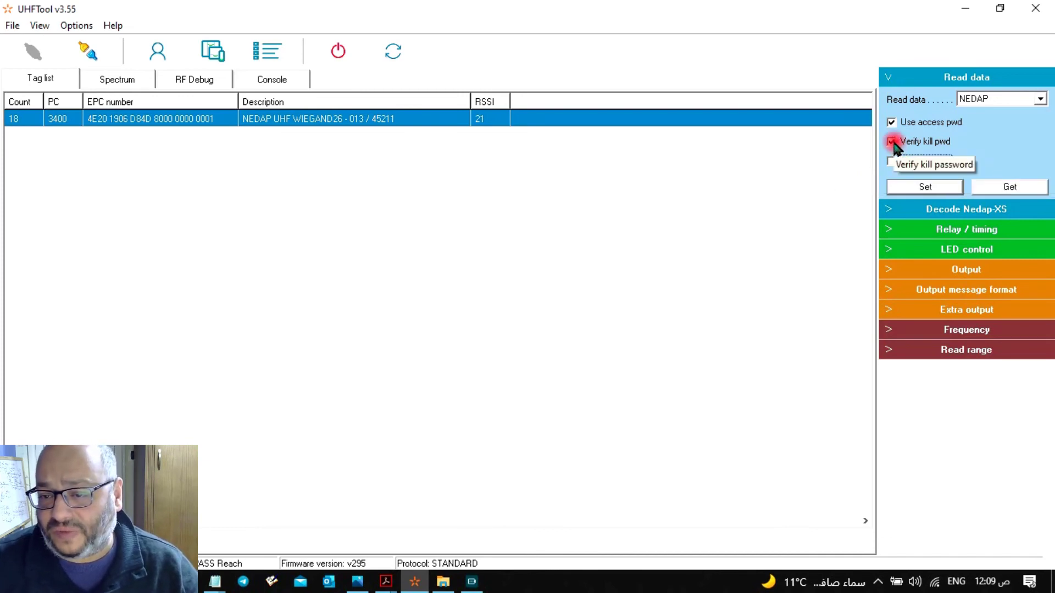
pyautogui.click(892, 141)
pyautogui.click(892, 122)
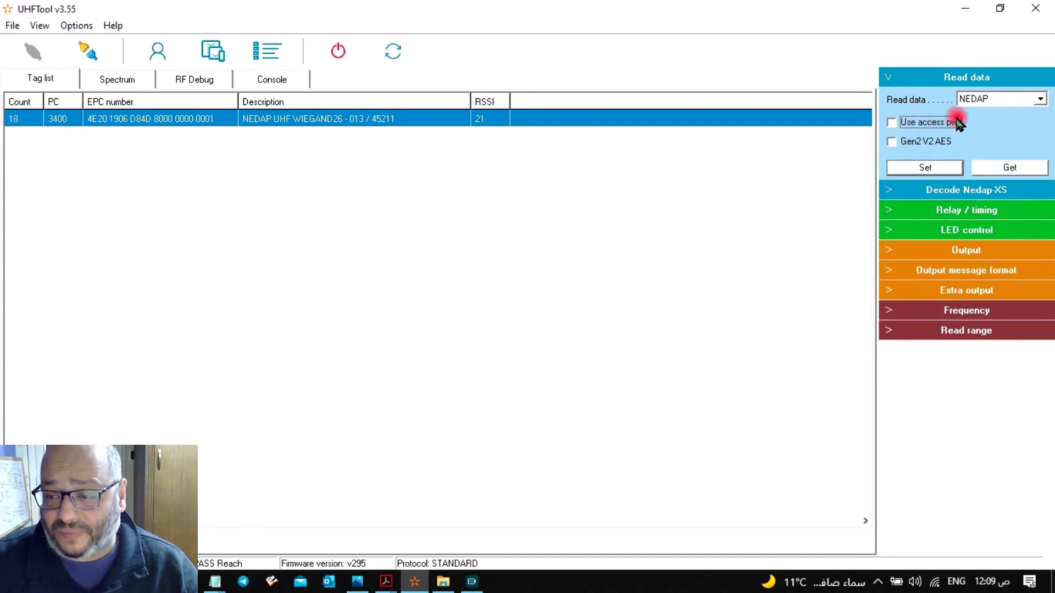
# - Switch the data to read to NEDAP DUAL-ID and then to Custom
pyautogui.click(1041, 99)
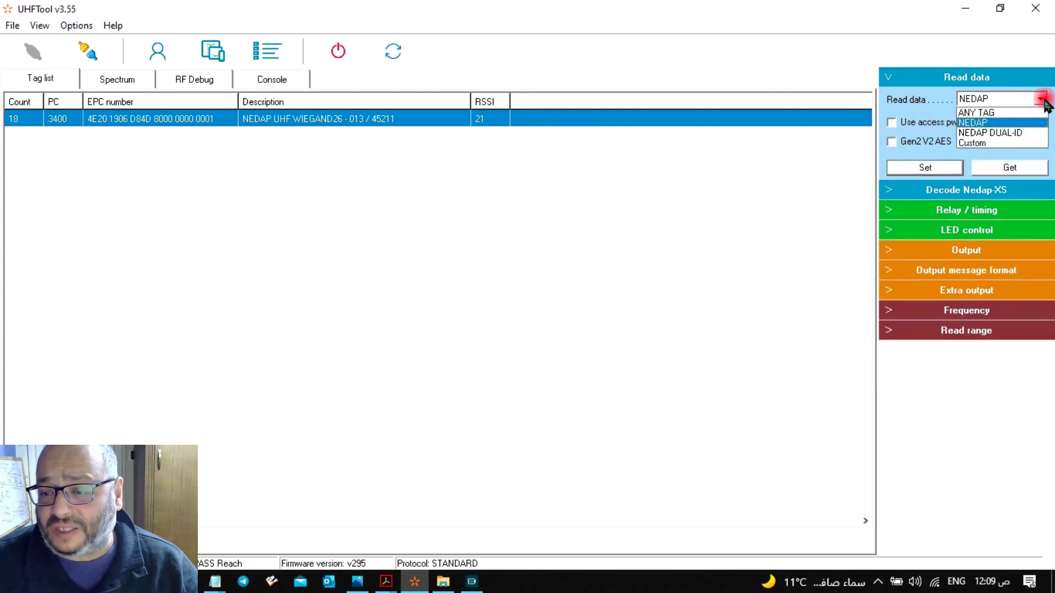
pyautogui.click(1025, 133)
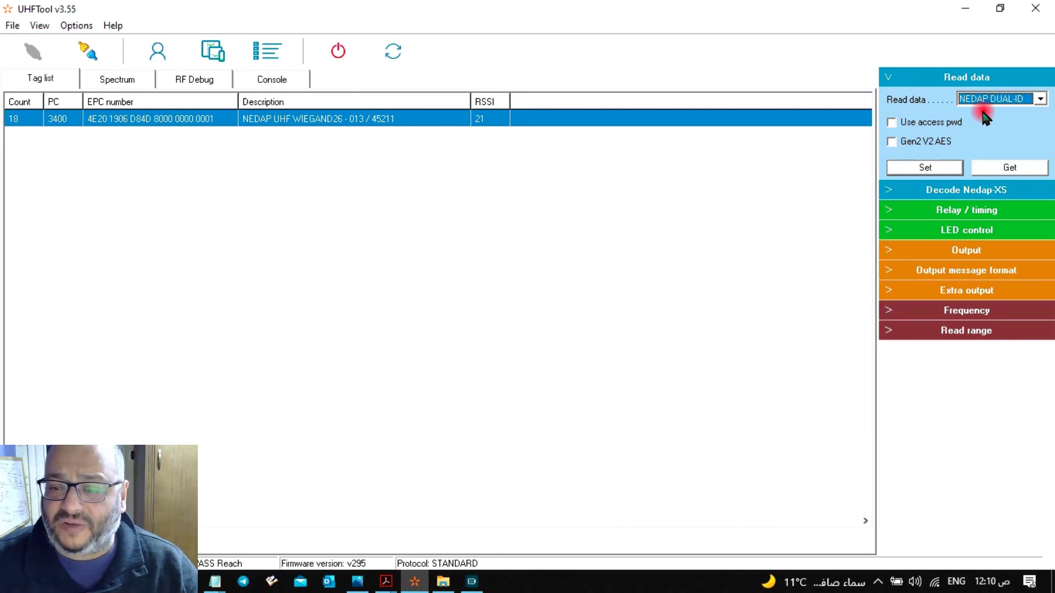
pyautogui.click(1040, 99)
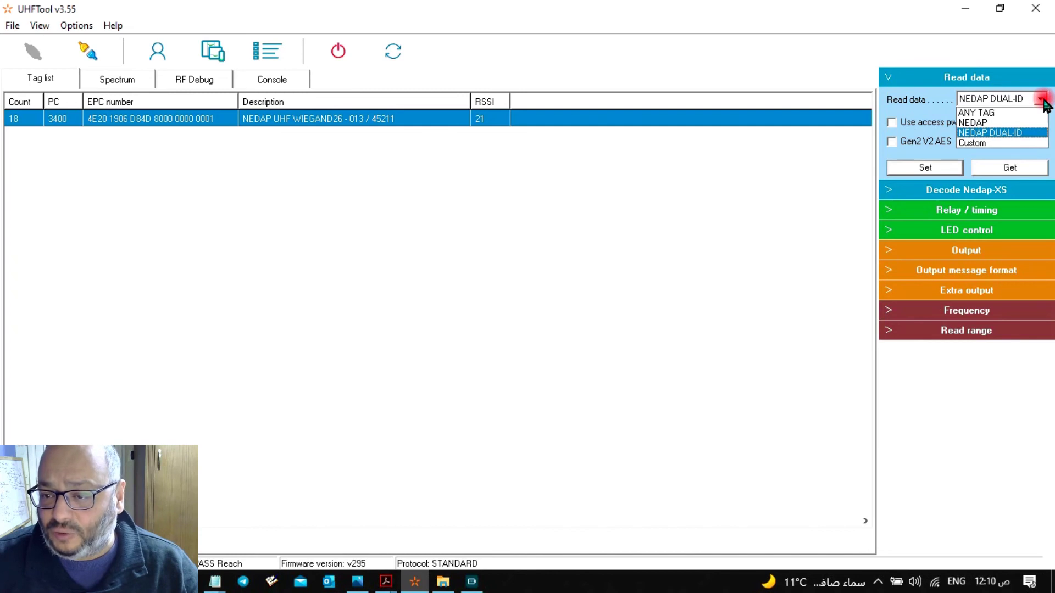
pyautogui.click(1014, 143)
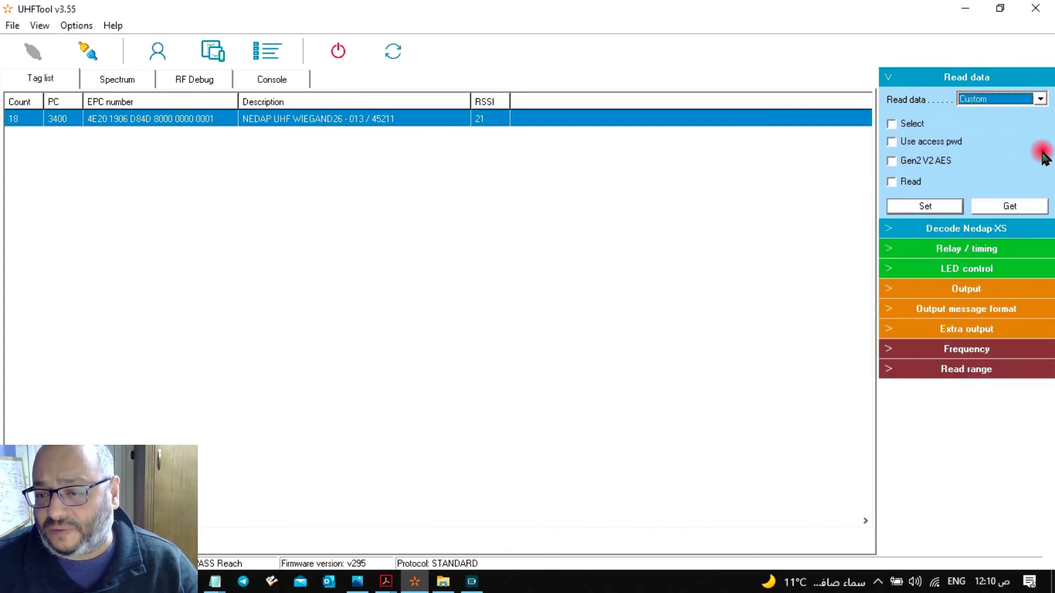
# - Enable Select for the custom read data and review its selection mode and memory bank choices, keeping Matching and 0: RES
pyautogui.click(892, 124)
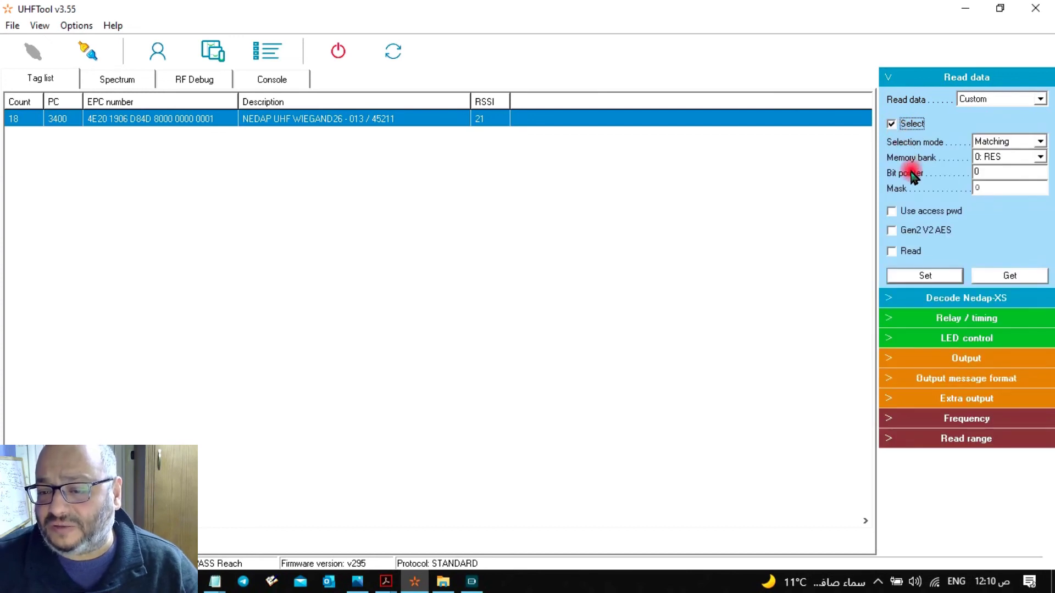
pyautogui.click(1040, 143)
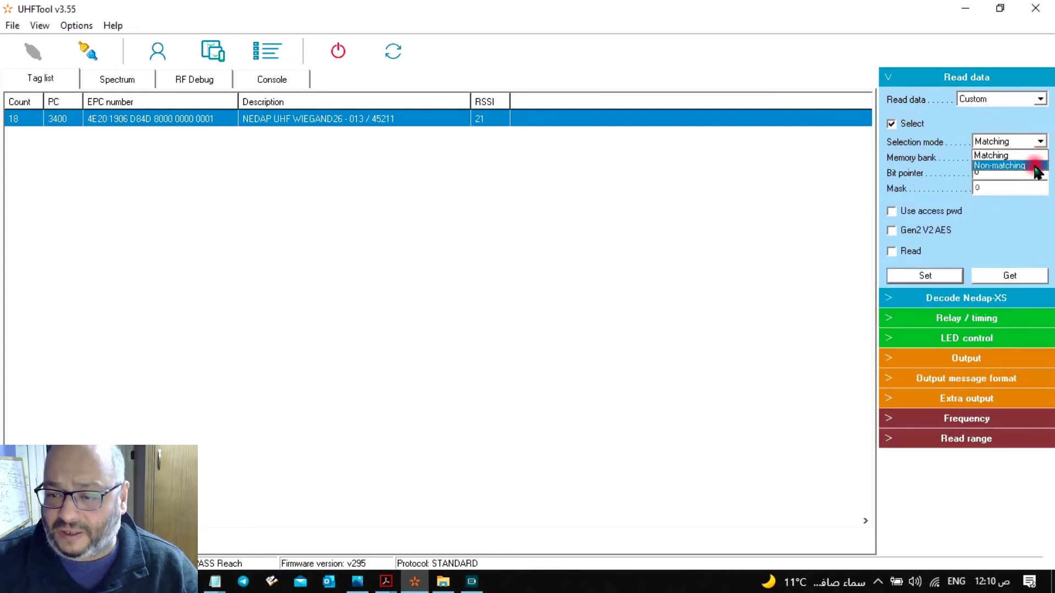
pyautogui.click(1041, 125)
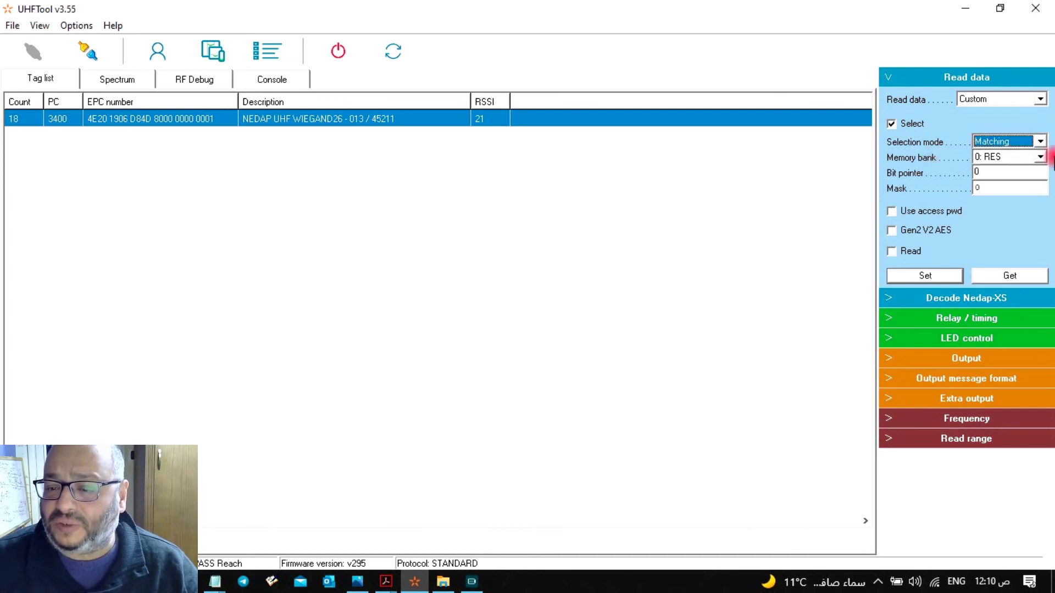
pyautogui.click(1040, 158)
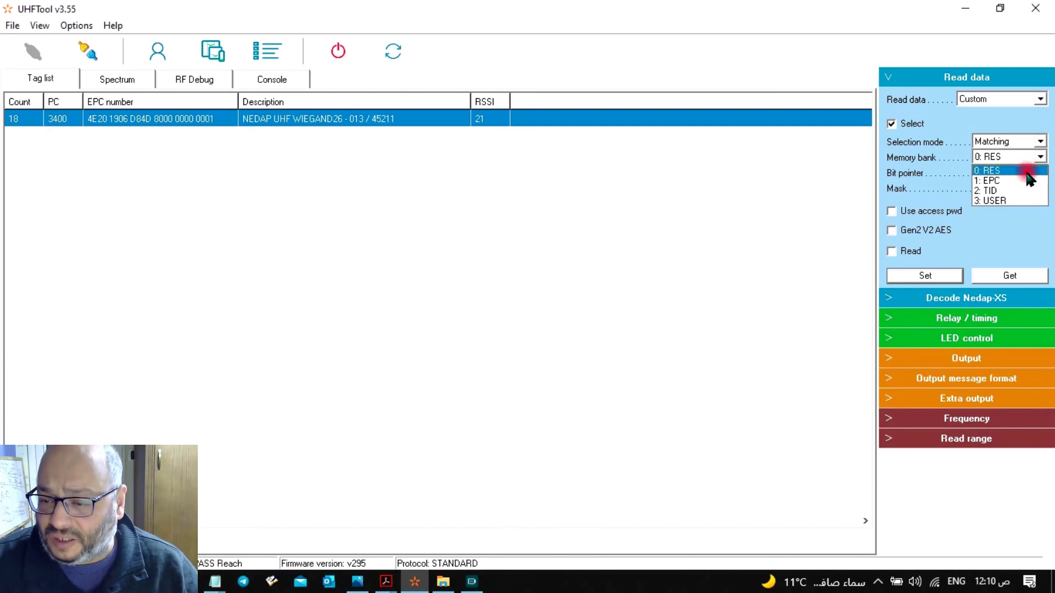
pyautogui.click(1031, 123)
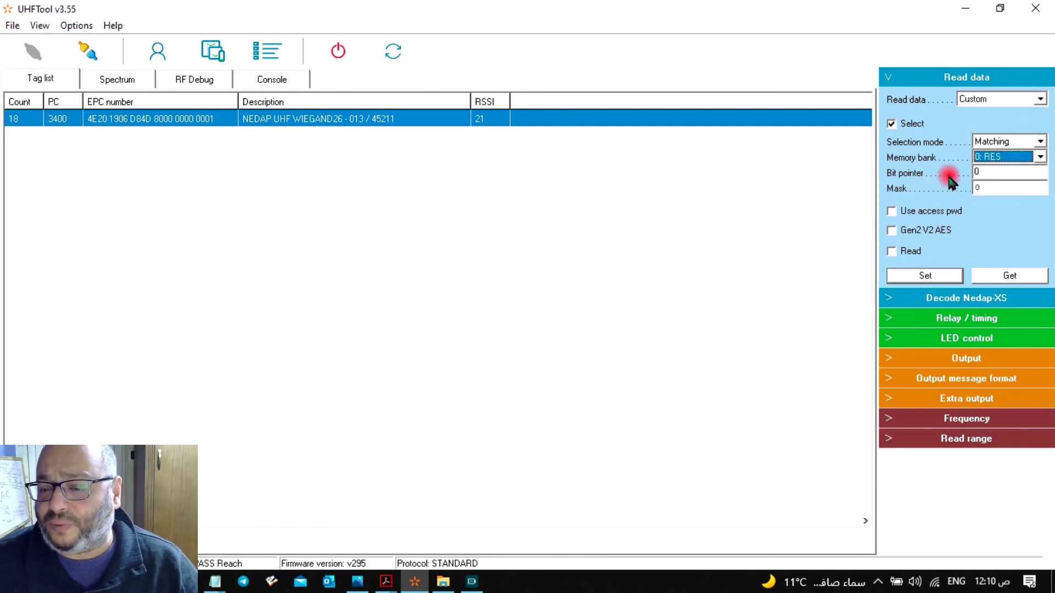
# - Try memory banks 1: EPC and 2: TID for the custom selection, and turn Select off again
pyautogui.click(993, 171)
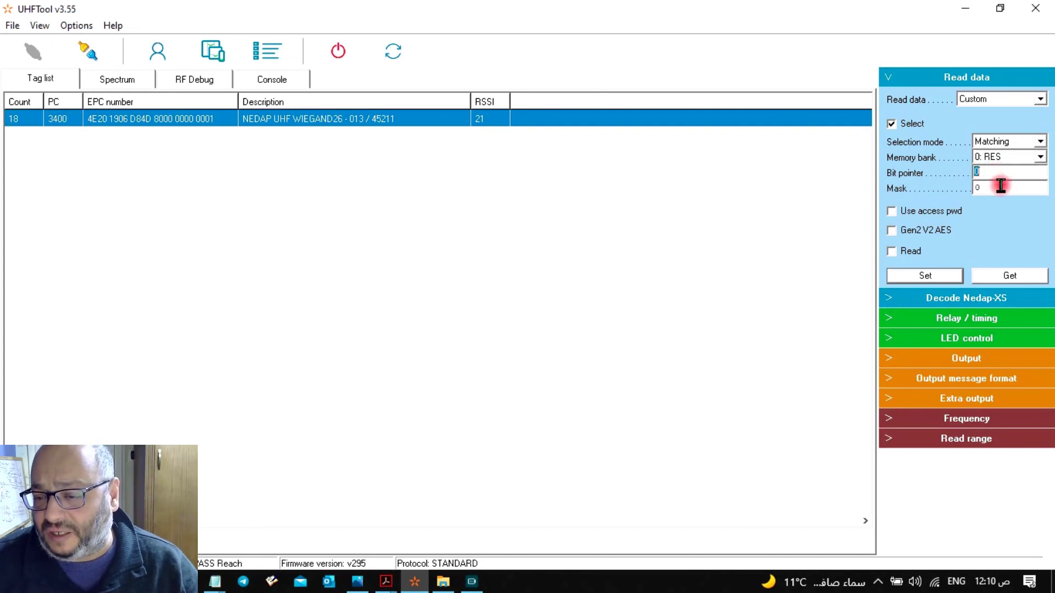
pyautogui.click(1040, 157)
pyautogui.click(1022, 180)
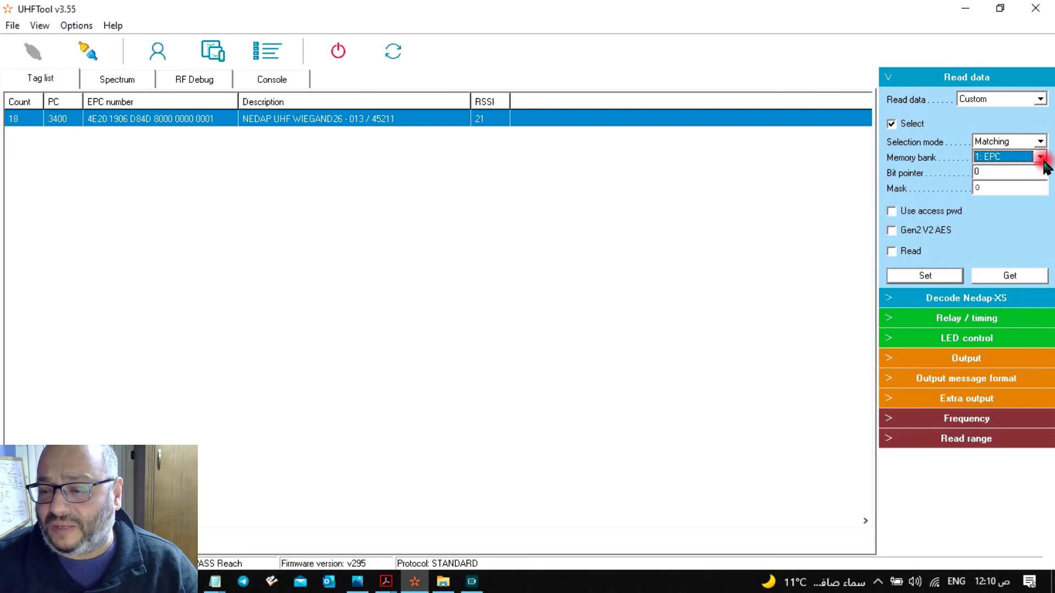
pyautogui.click(1038, 157)
pyautogui.click(1026, 190)
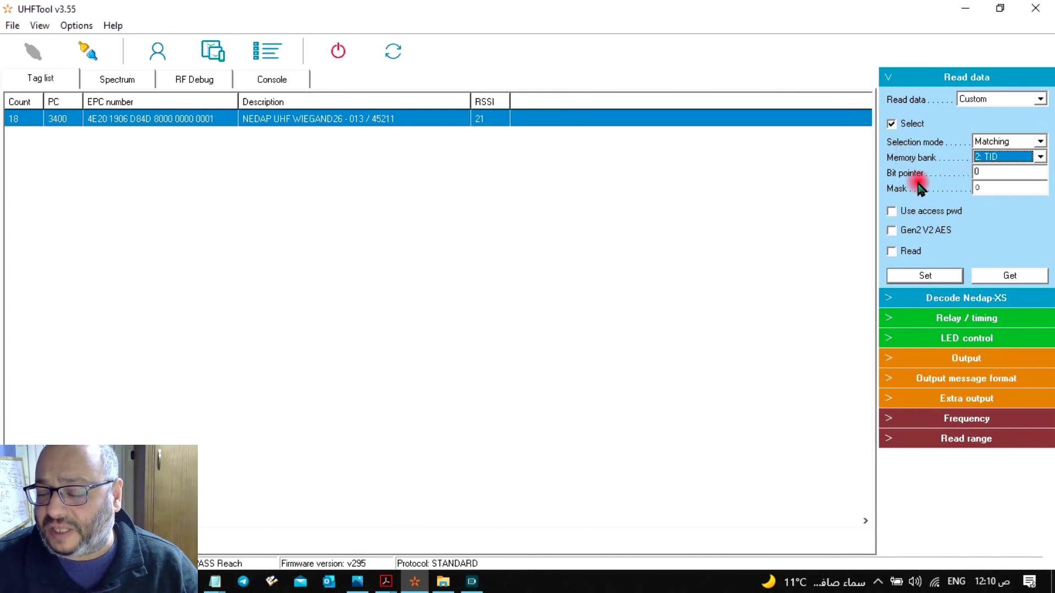
pyautogui.click(891, 124)
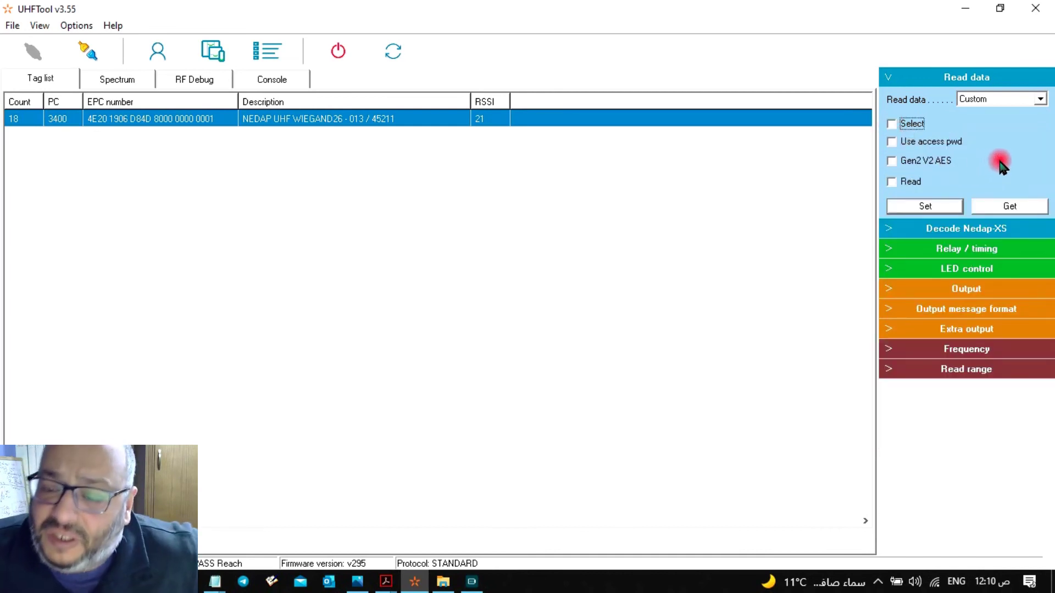
# - Set the data to read to ANY TAG and collapse the read data settings
pyautogui.click(1039, 100)
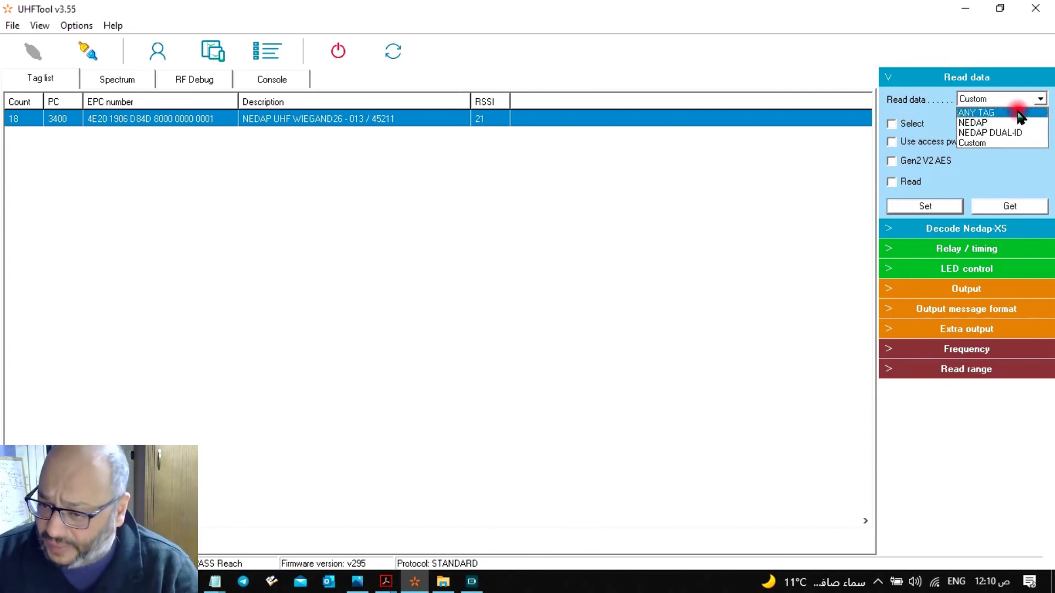
pyautogui.click(1020, 113)
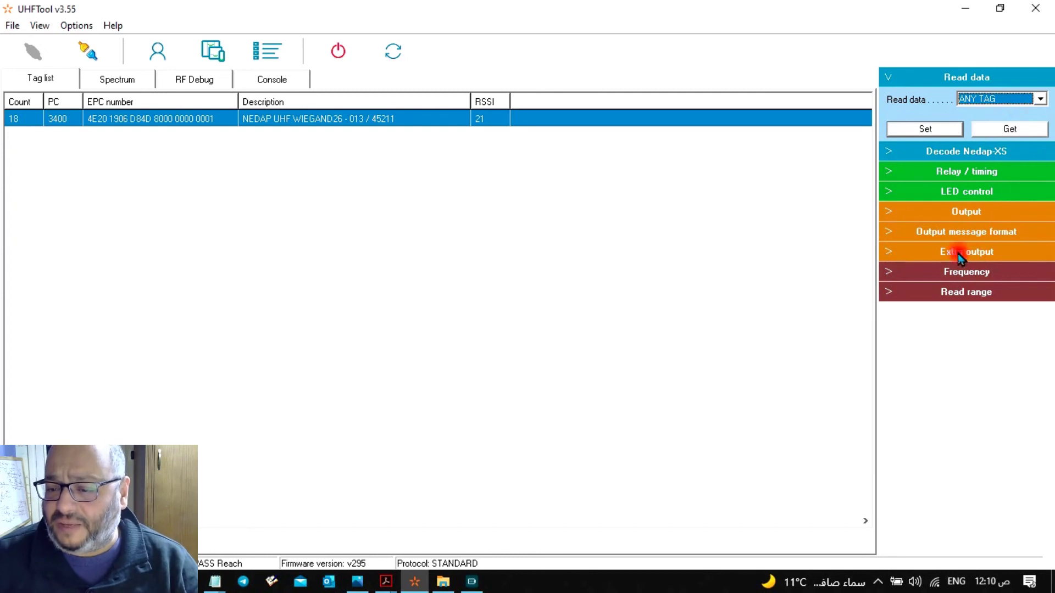
pyautogui.click(887, 79)
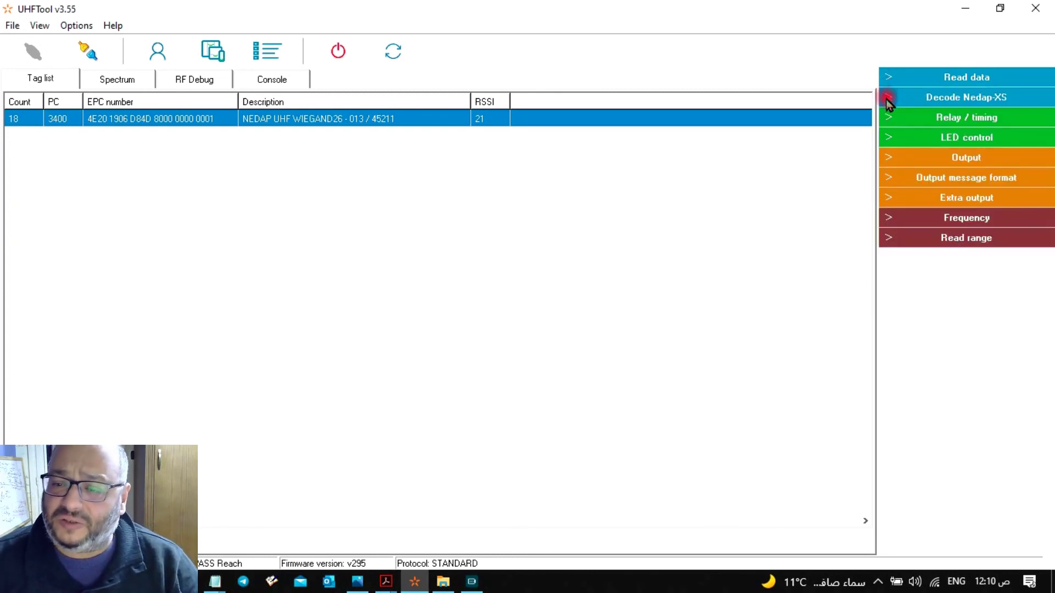
# - Enable Nedap XS decoding with the tag number output in decimal, custcode output and only valid custcodes allowed
pyautogui.click(889, 100)
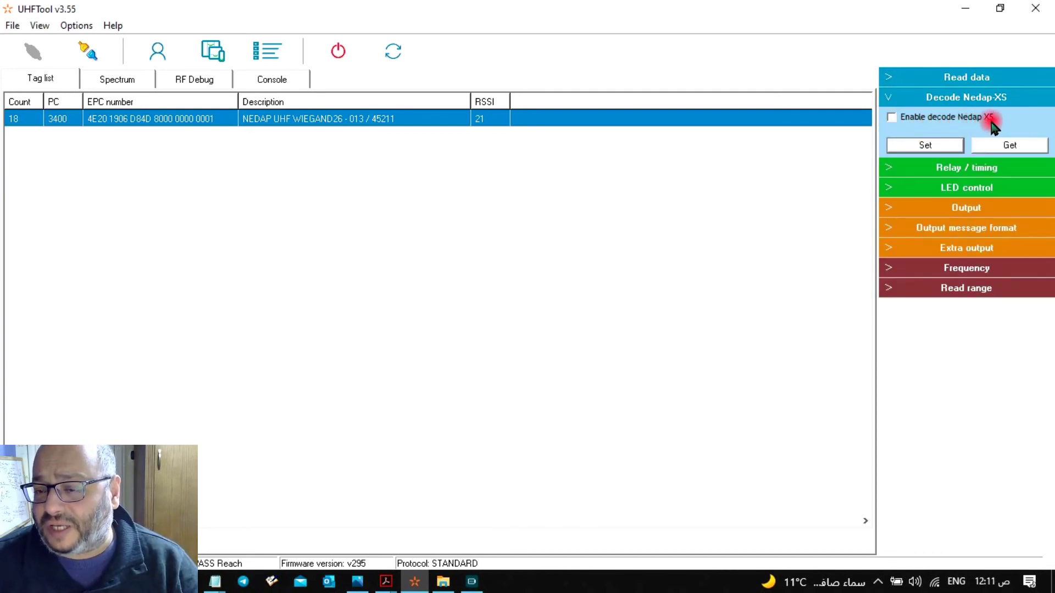
pyautogui.click(891, 117)
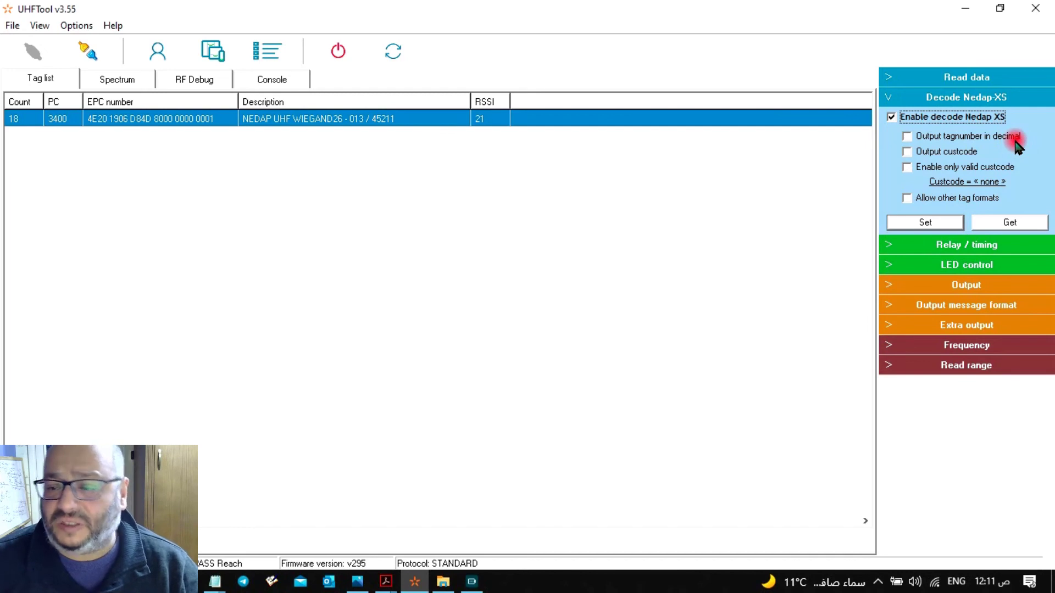
pyautogui.click(906, 138)
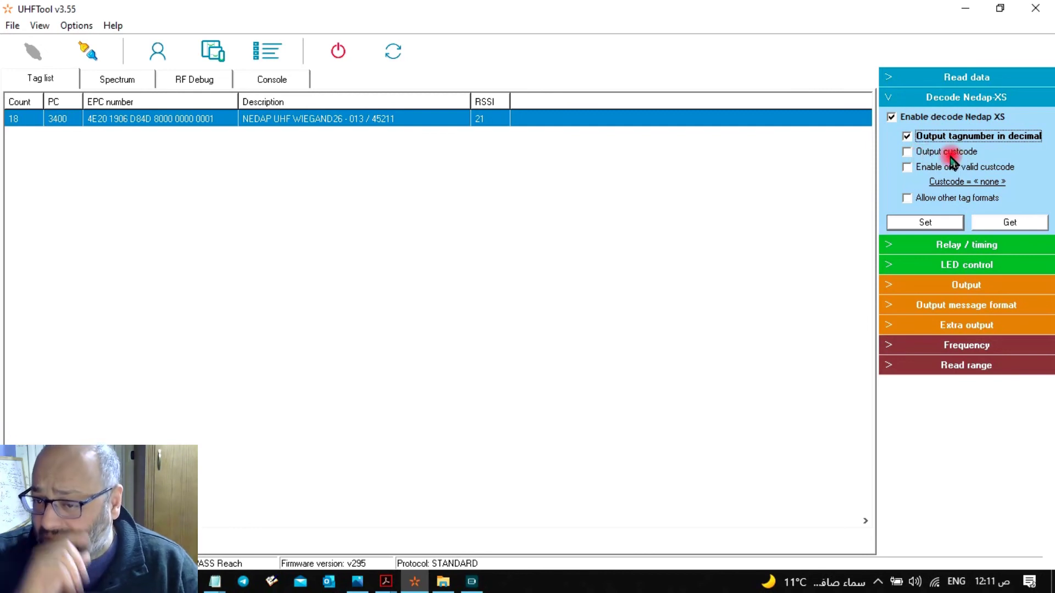
pyautogui.click(907, 155)
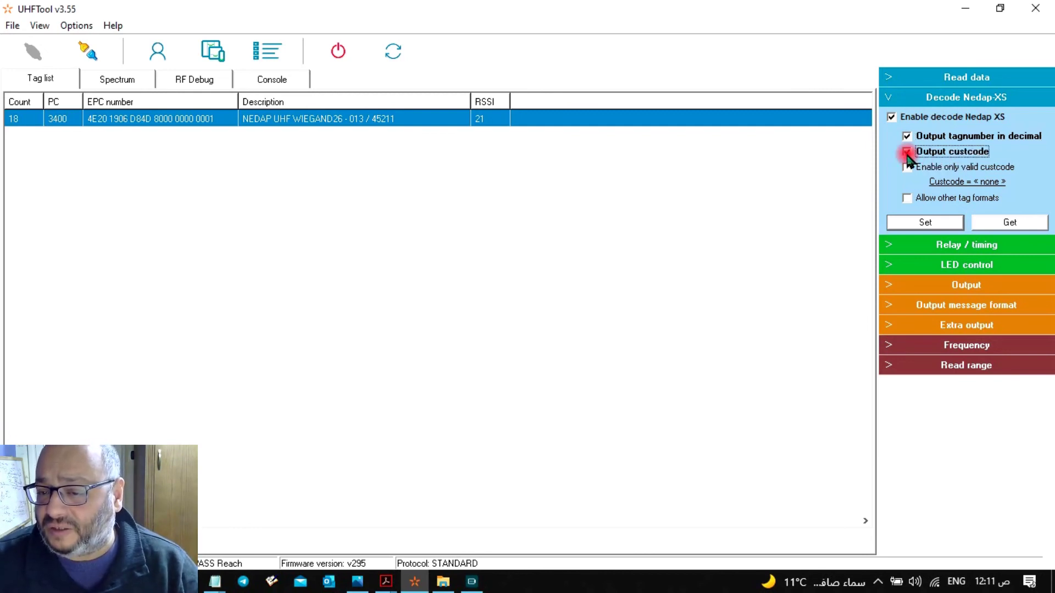
pyautogui.click(906, 137)
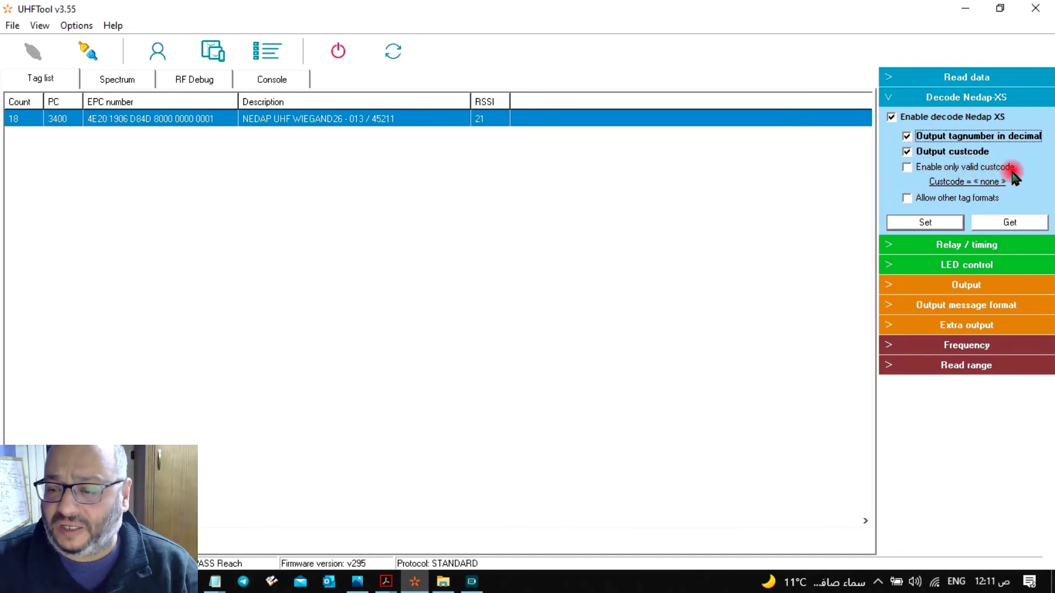
pyautogui.click(906, 167)
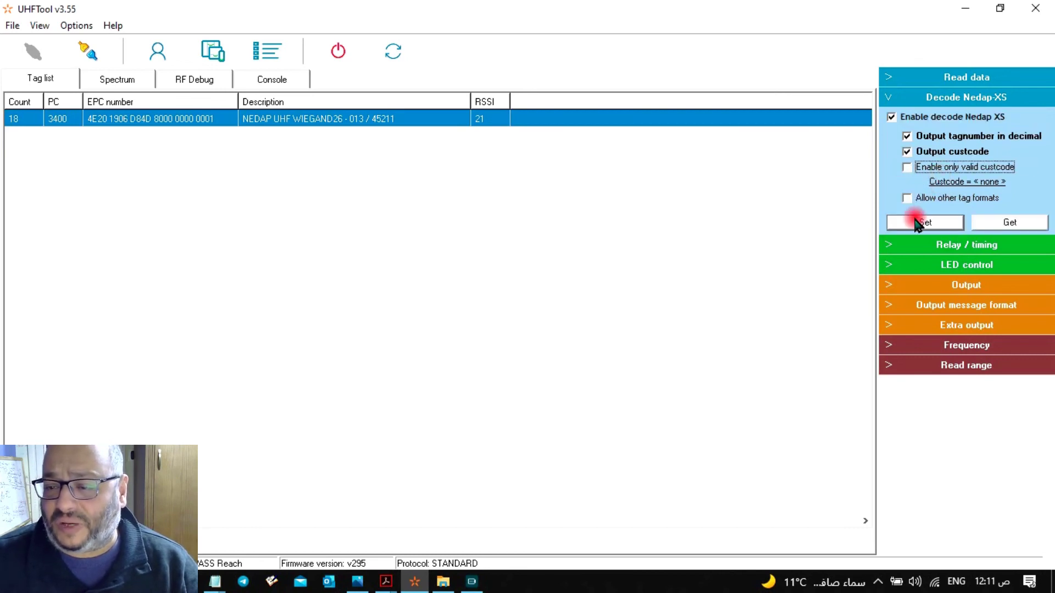
pyautogui.click(907, 168)
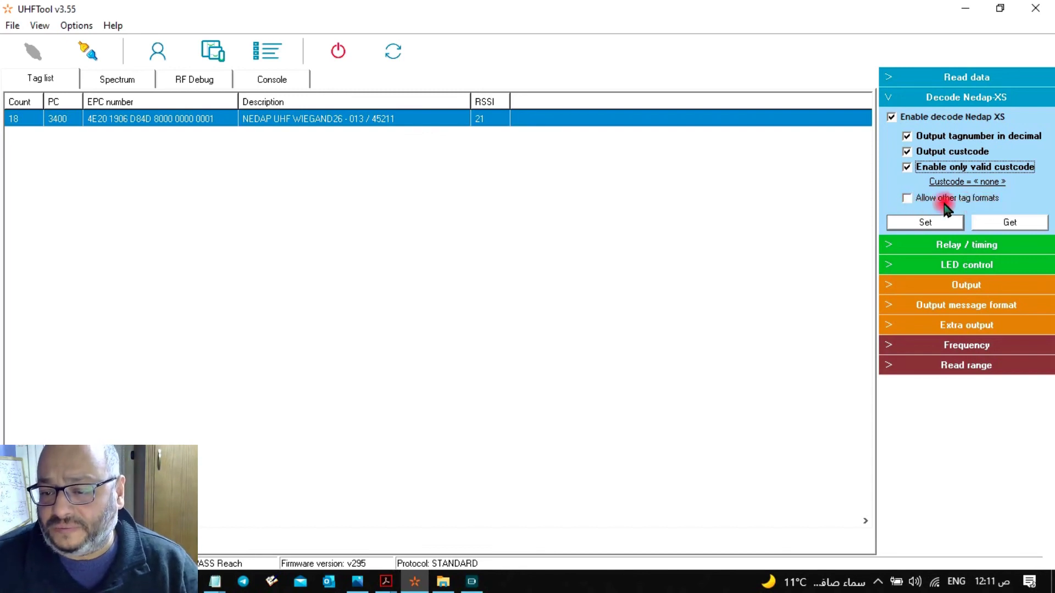
# - Turn off Nedap XS decoding, read its settings back from the reader and collapse the section
pyautogui.click(892, 120)
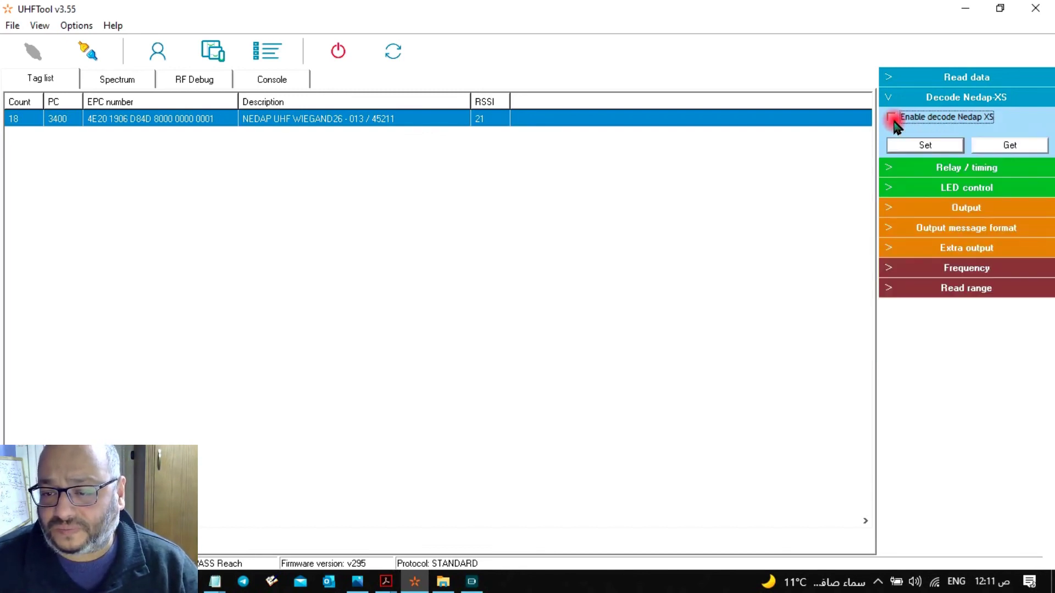
pyautogui.click(1005, 147)
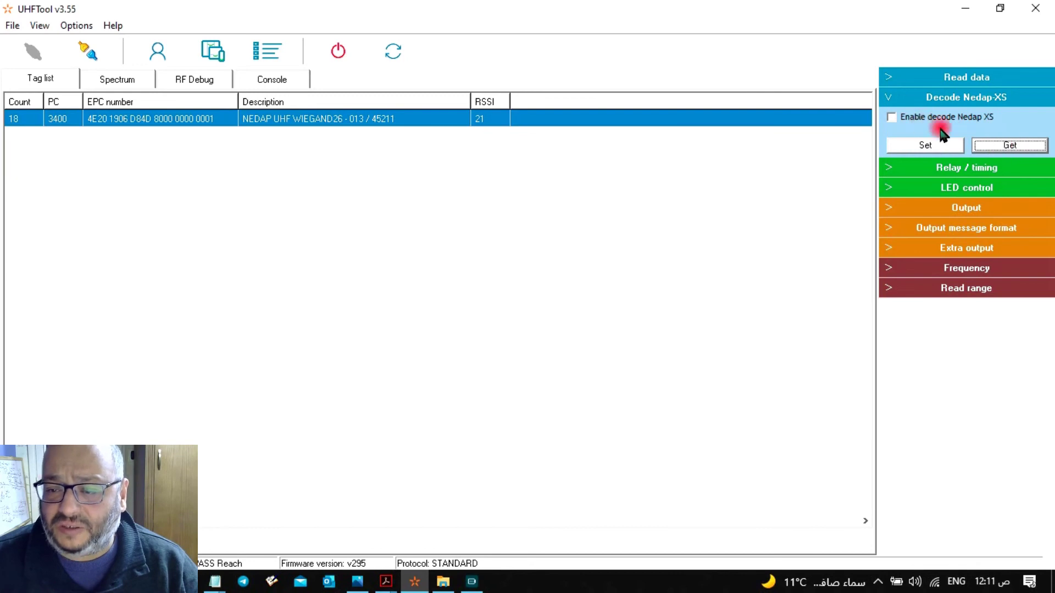
pyautogui.click(888, 99)
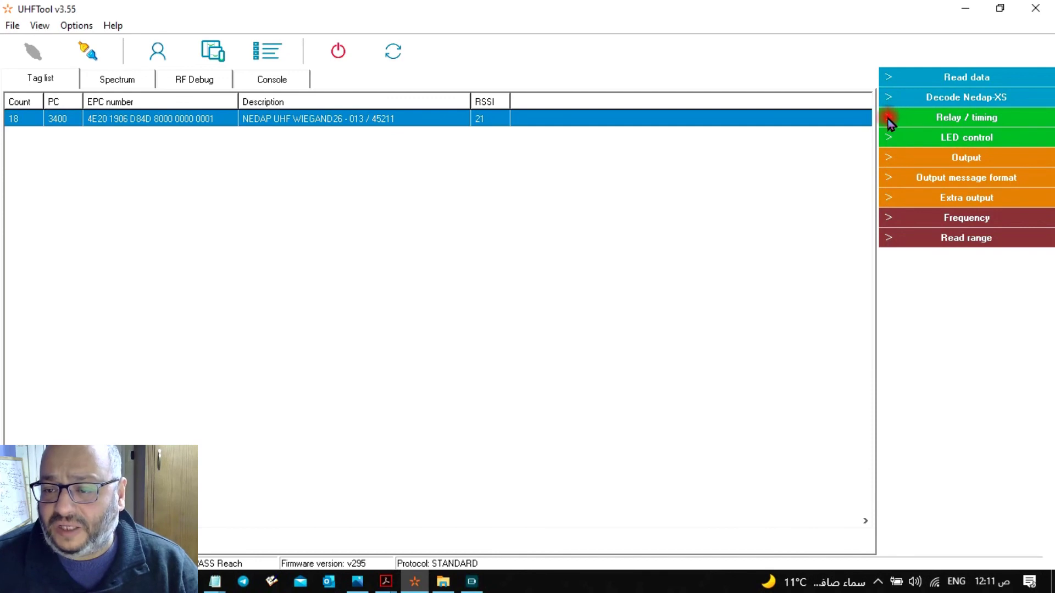
# - Expand the relay and timing settings, enable automatic relay activation and set the tag hold time to 3 sec
pyautogui.click(889, 119)
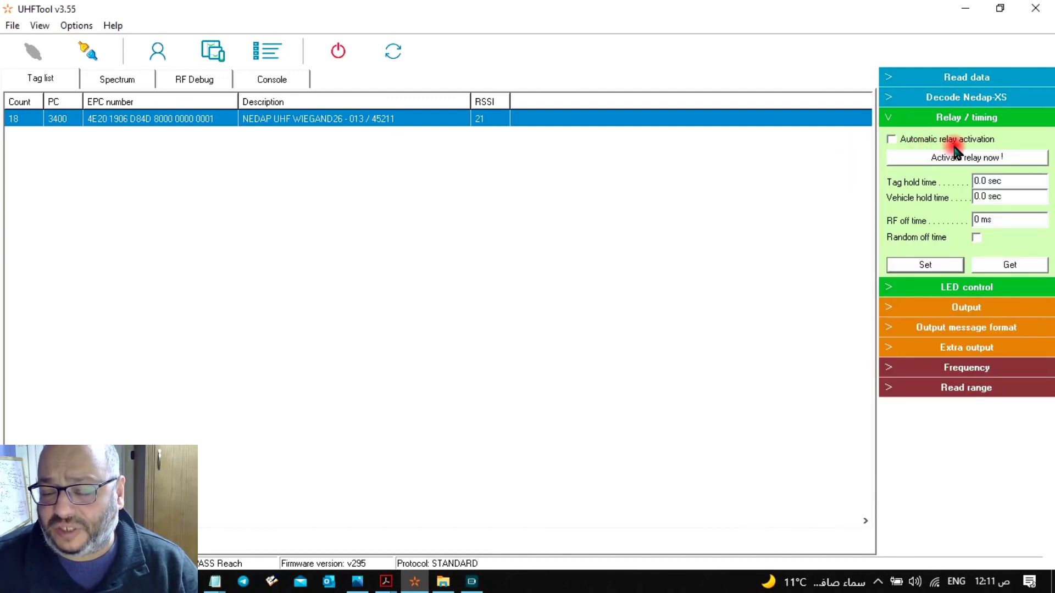
pyautogui.click(890, 140)
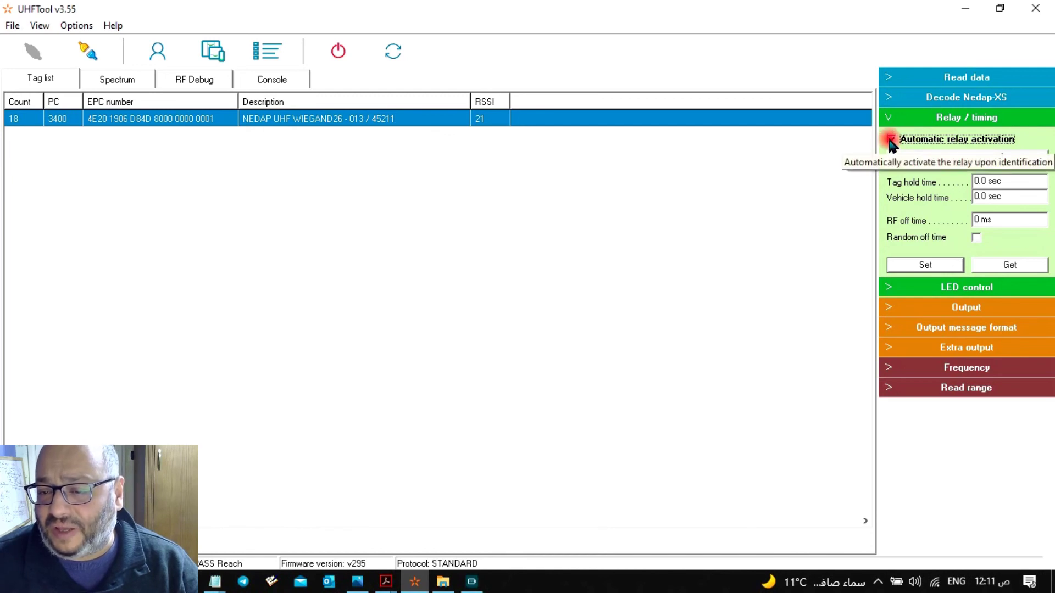
pyautogui.click(891, 139)
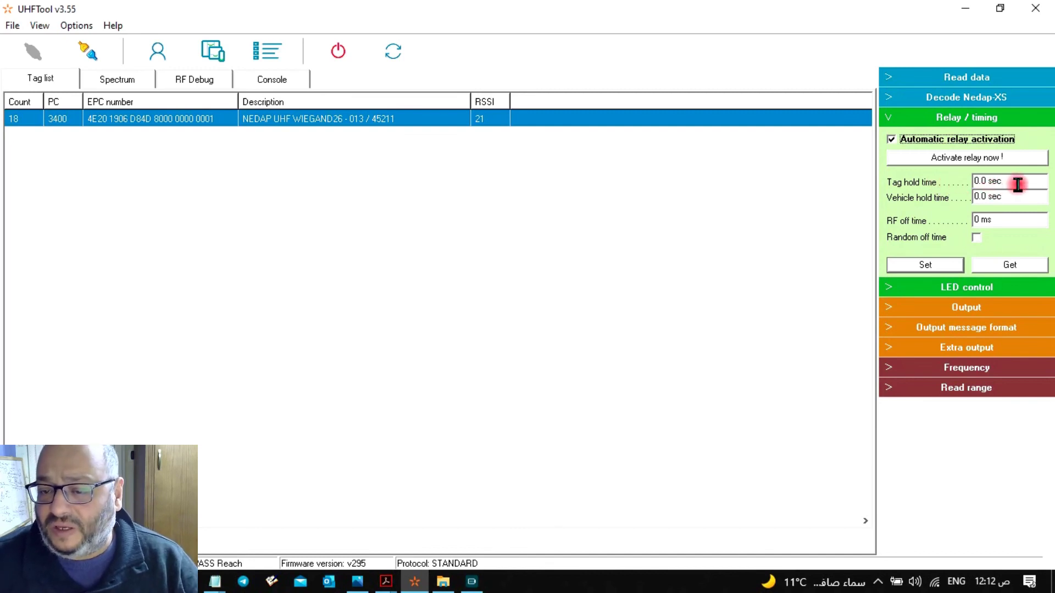
pyautogui.click(984, 182)
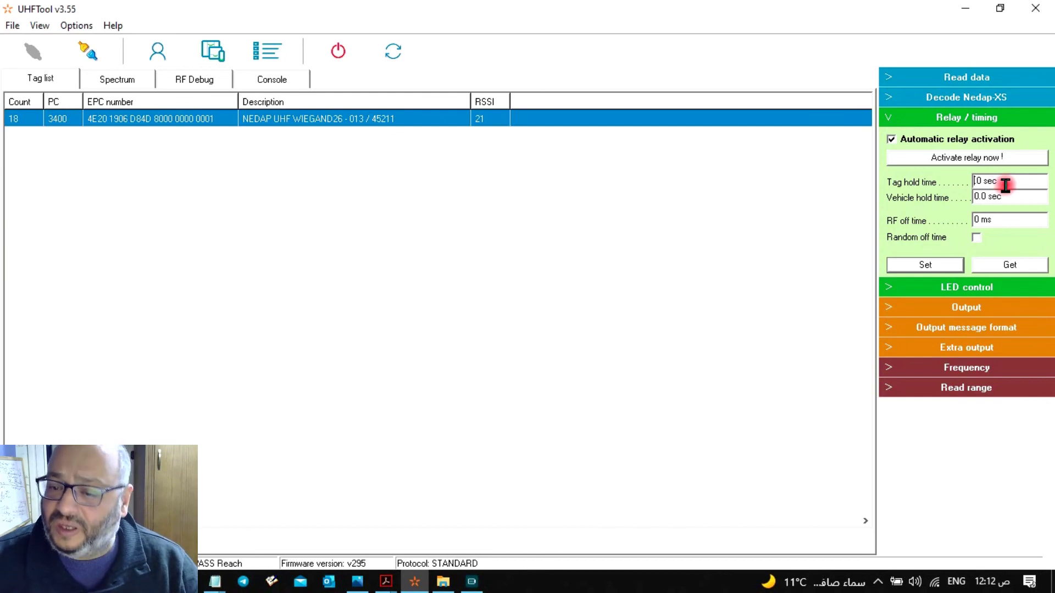
pyautogui.write('3')
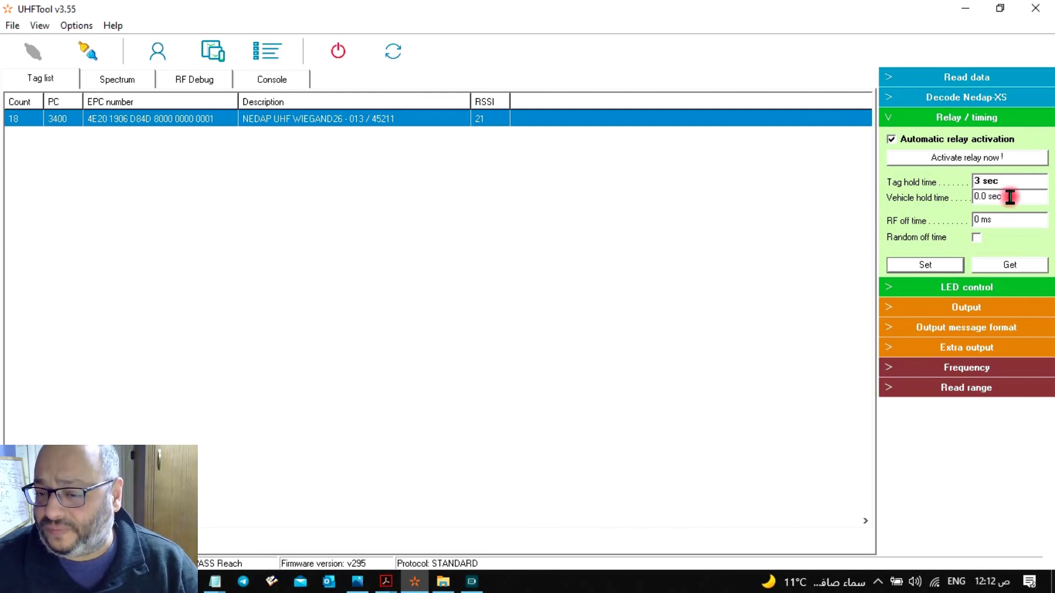
# - Try a vehicle hold time of 5 sec and an RF off time of 200 ms, and reload the relay and timing settings from the reader
pyautogui.press('Tab')
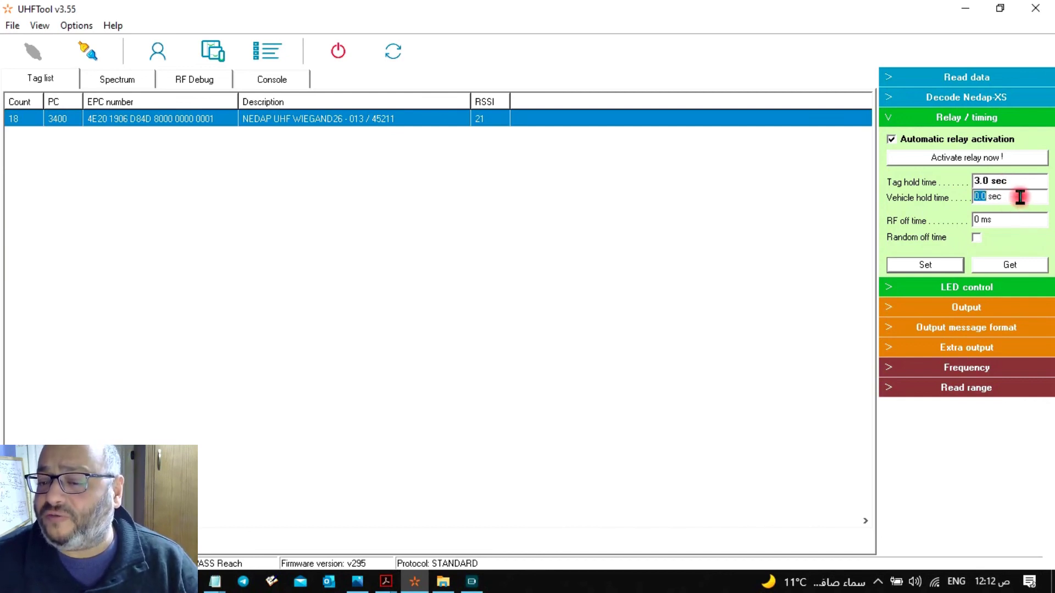
pyautogui.write('5')
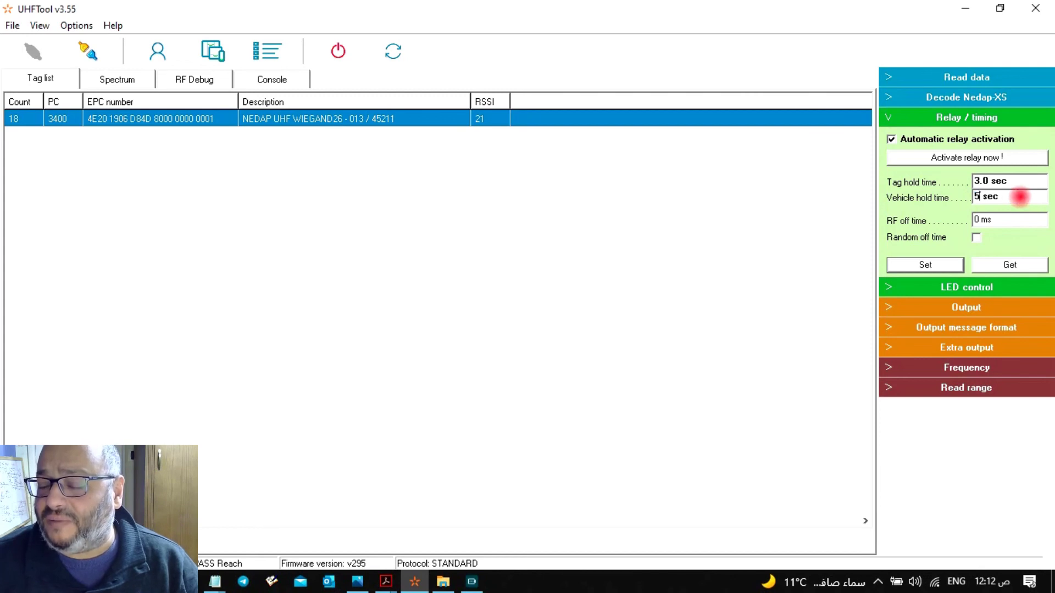
pyautogui.press('Tab')
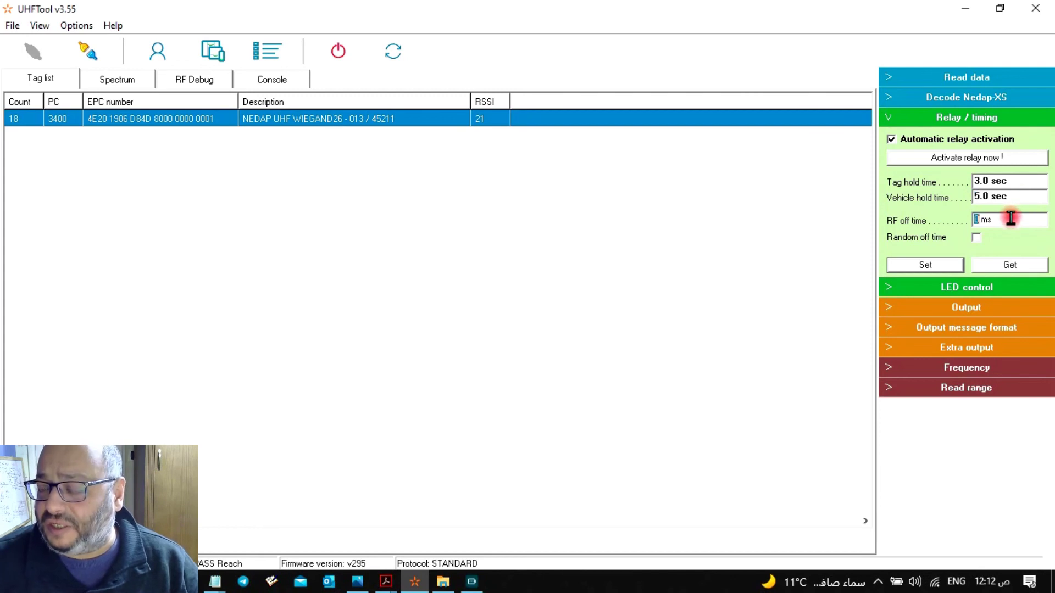
pyautogui.write('200')
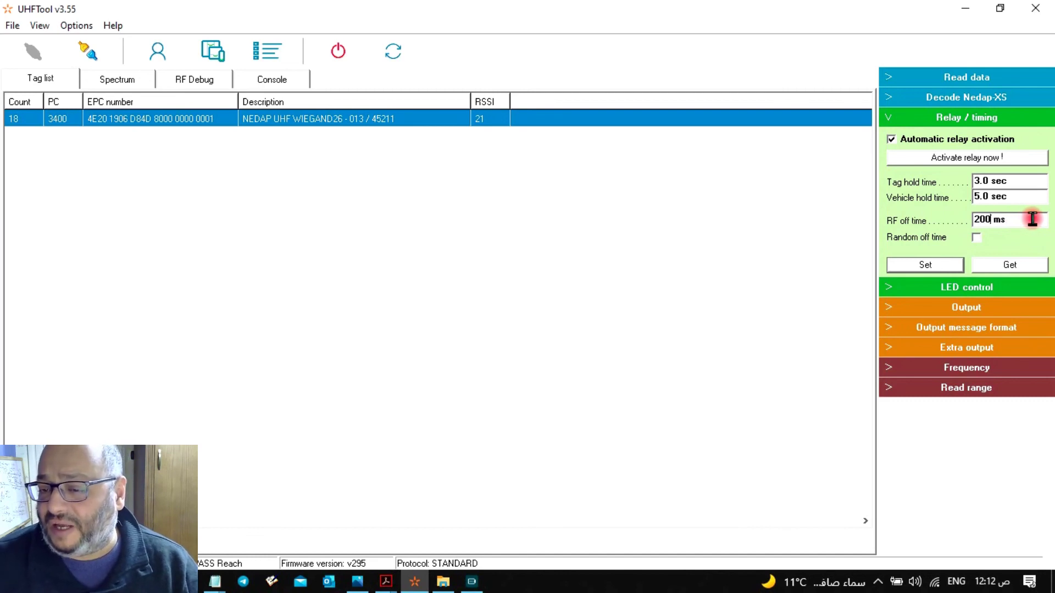
pyautogui.click(1015, 266)
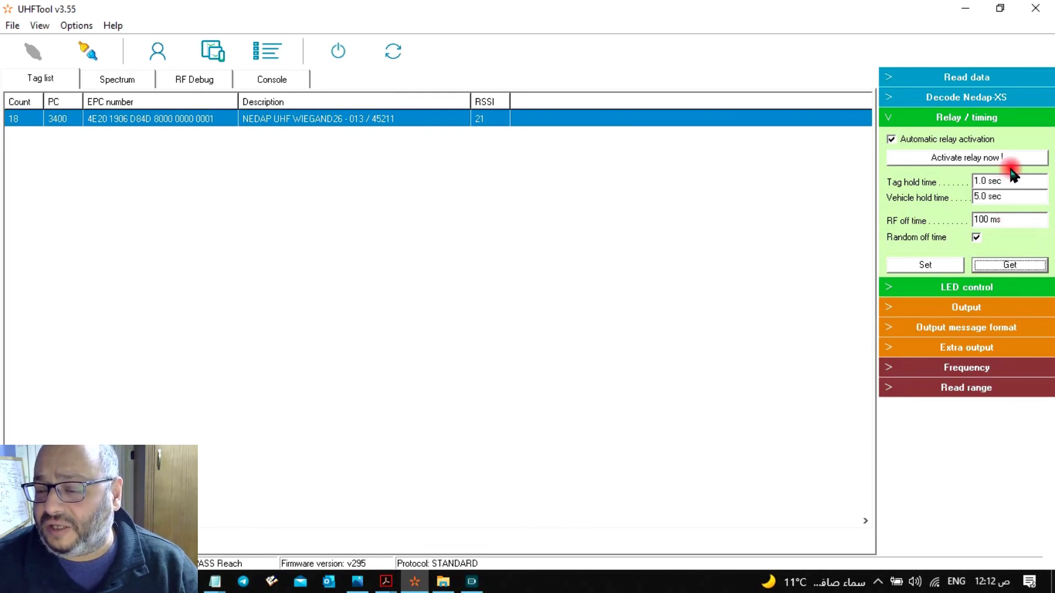
# - Toggle automatic relay activation, read the relay and timing settings back from the reader and collapse the section
pyautogui.click(891, 139)
pyautogui.click(1008, 265)
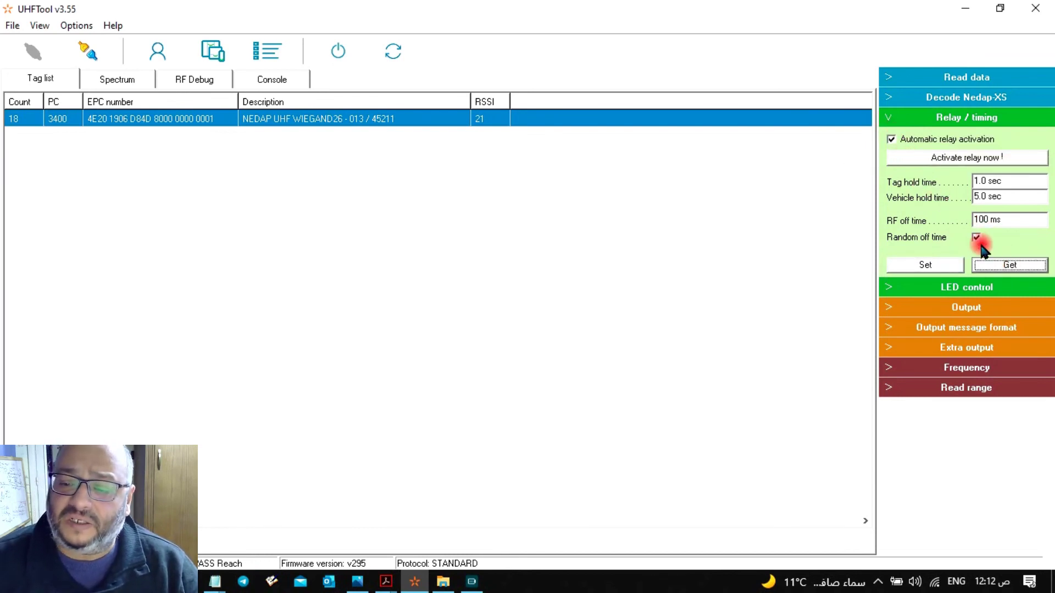
pyautogui.click(885, 118)
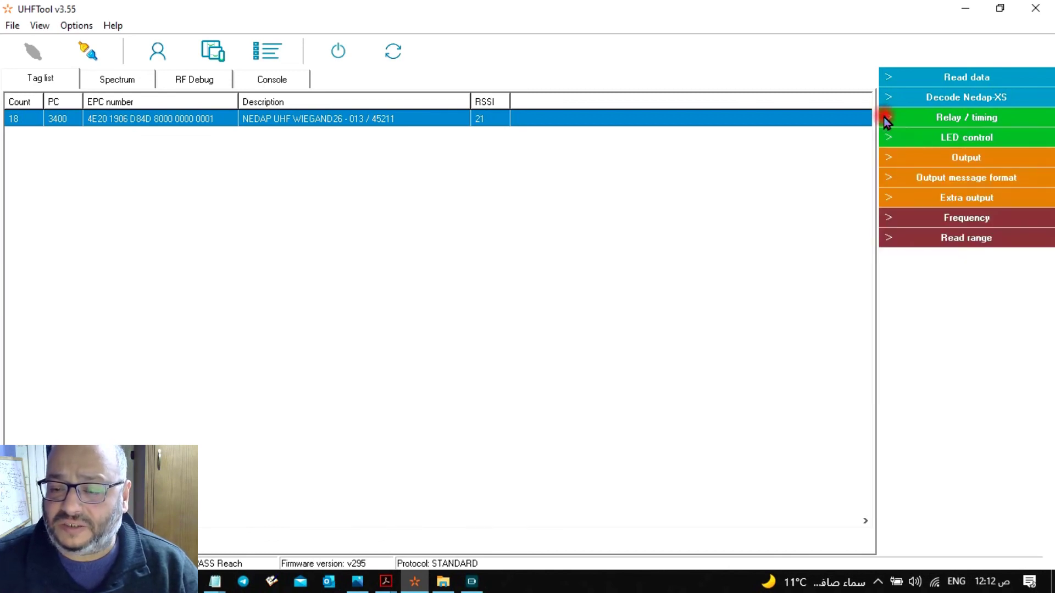
# - Check the LED control section and the list of supported uPASS reader models, and collapse LED control
pyautogui.click(886, 138)
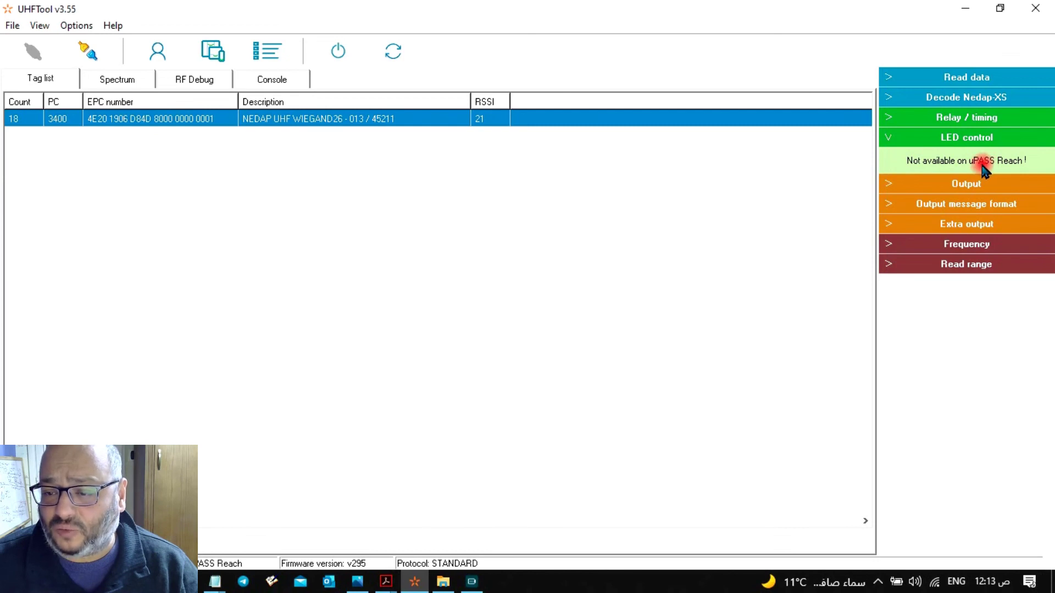
pyautogui.rightClick(151, 119)
pyautogui.click(374, 18)
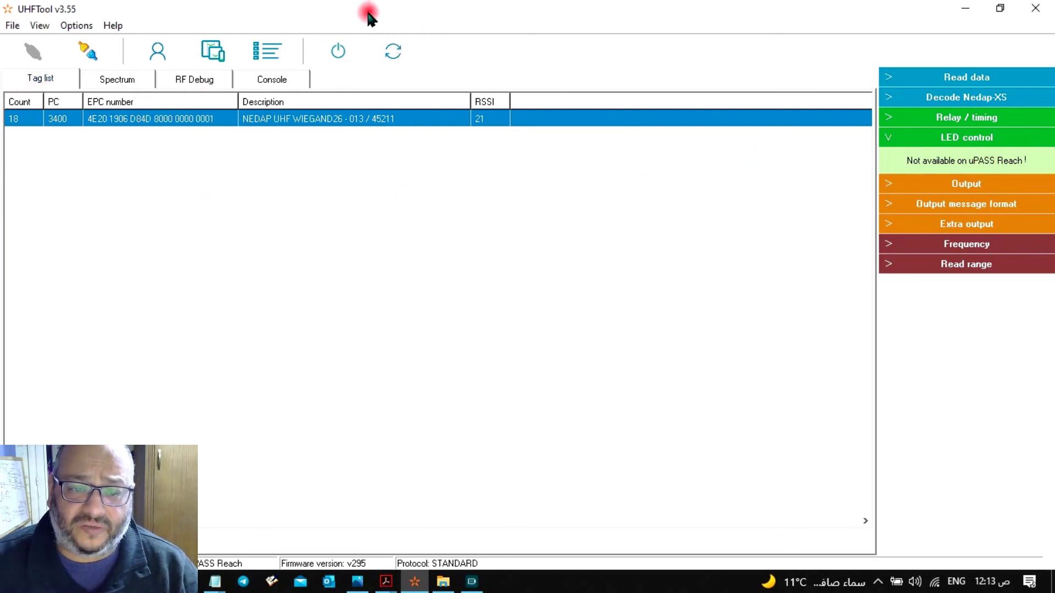
pyautogui.click(224, 60)
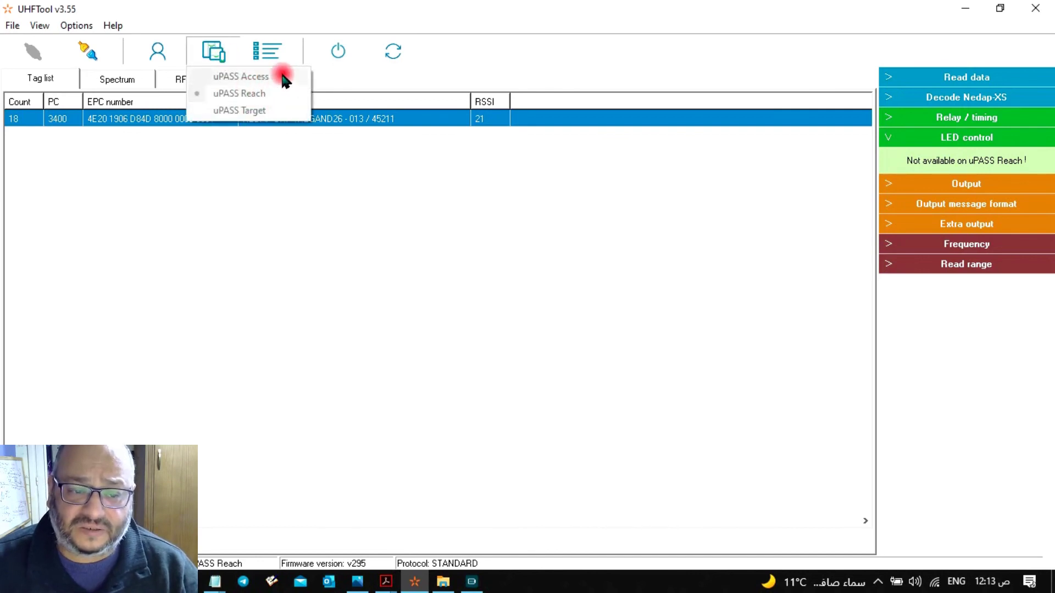
pyautogui.click(802, 16)
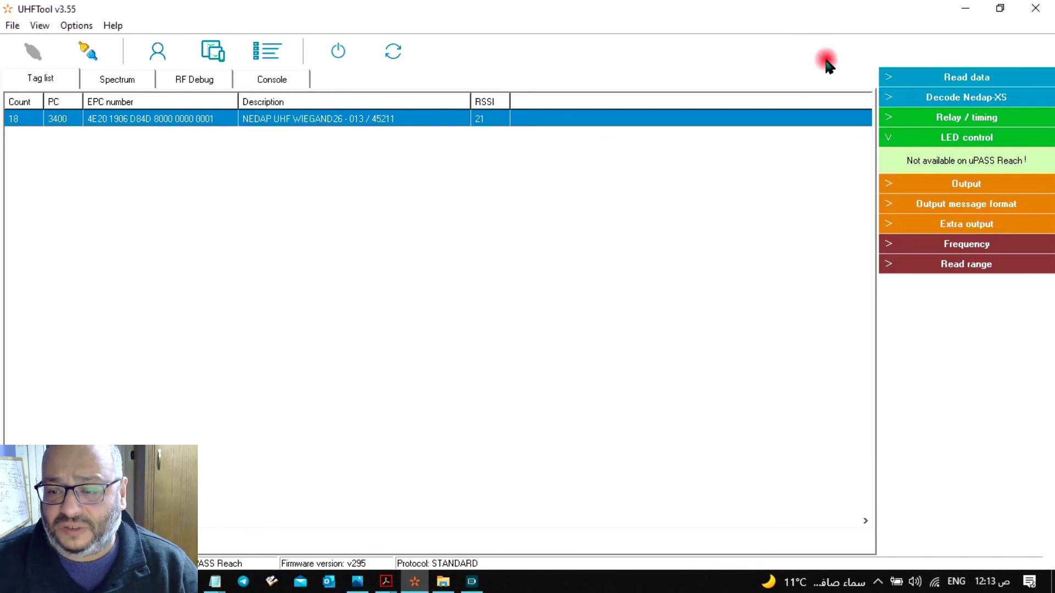
pyautogui.click(887, 140)
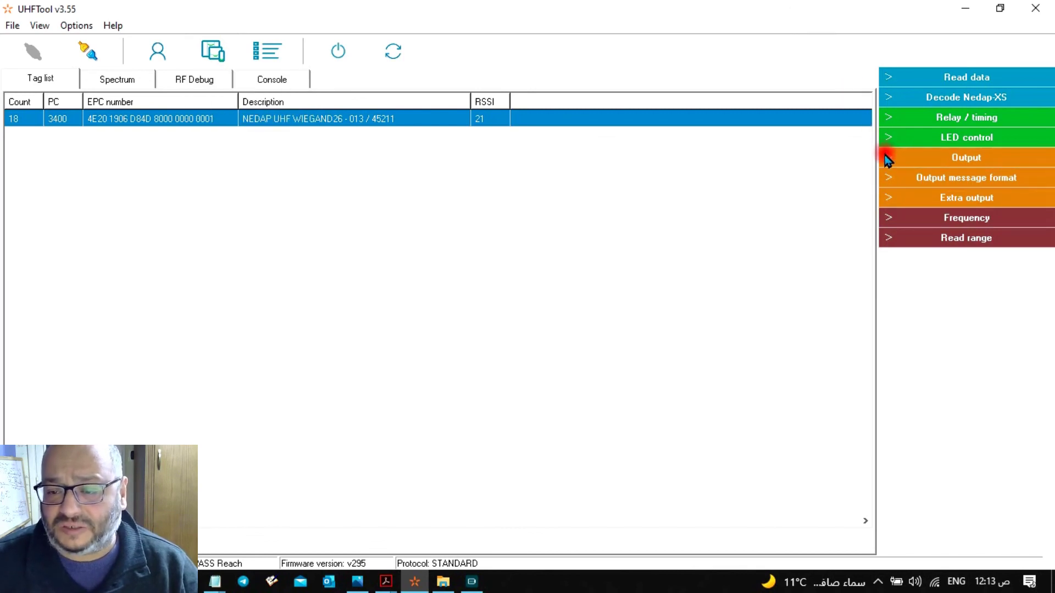
# - Read the output event settings from the reader, try repeating by 'hold time' interval, and collapse the output section
pyautogui.click(889, 162)
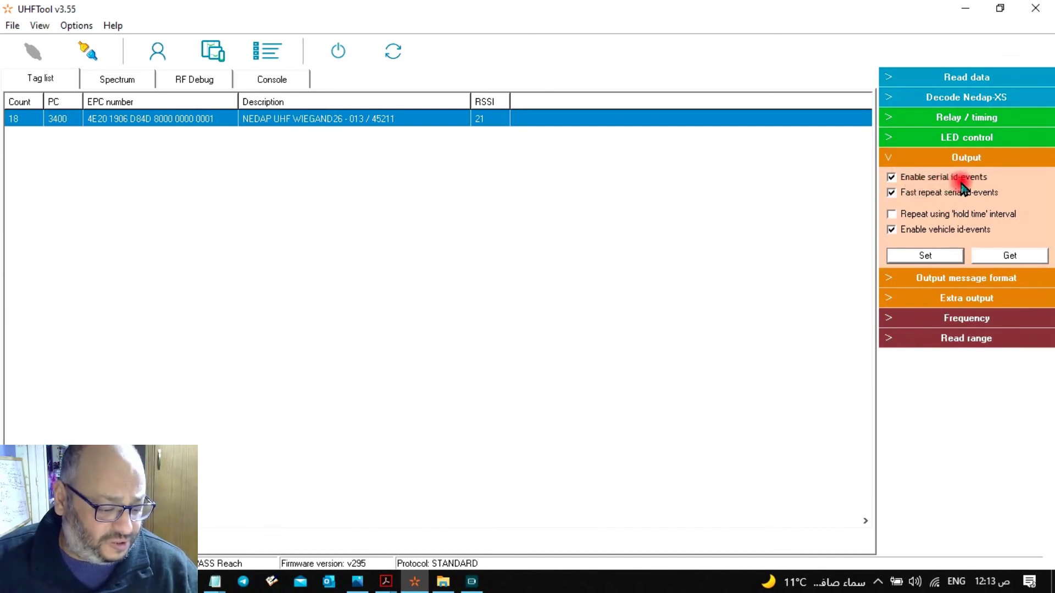
pyautogui.click(1024, 256)
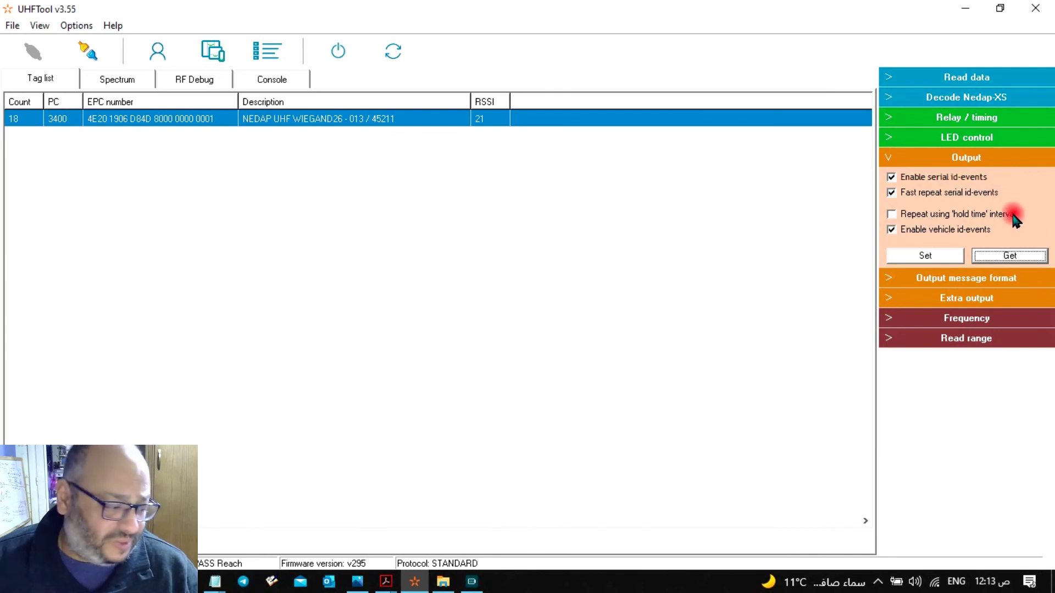
pyautogui.click(893, 217)
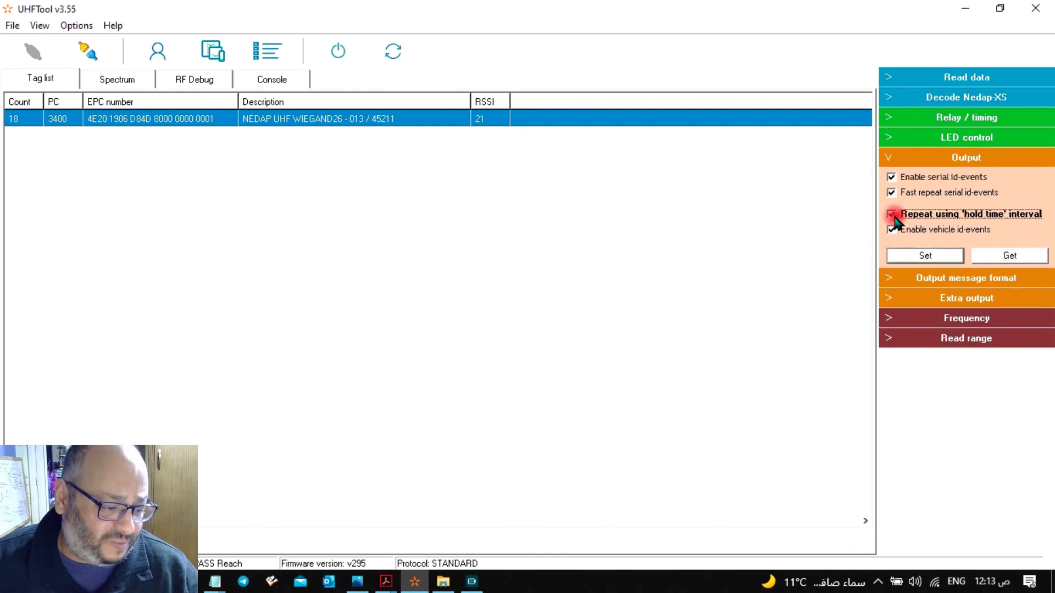
pyautogui.click(893, 217)
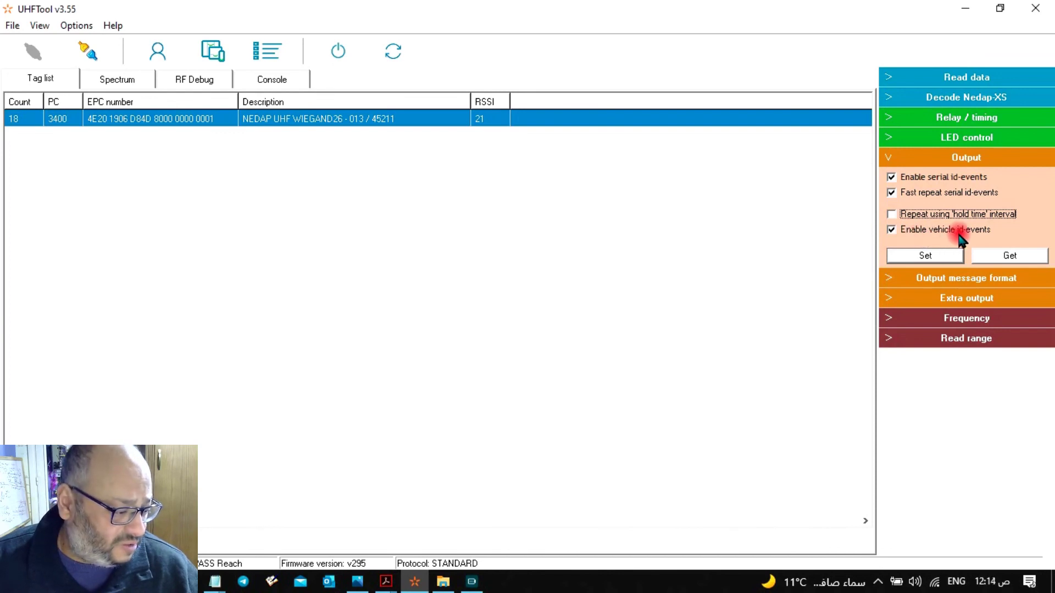
pyautogui.click(1008, 255)
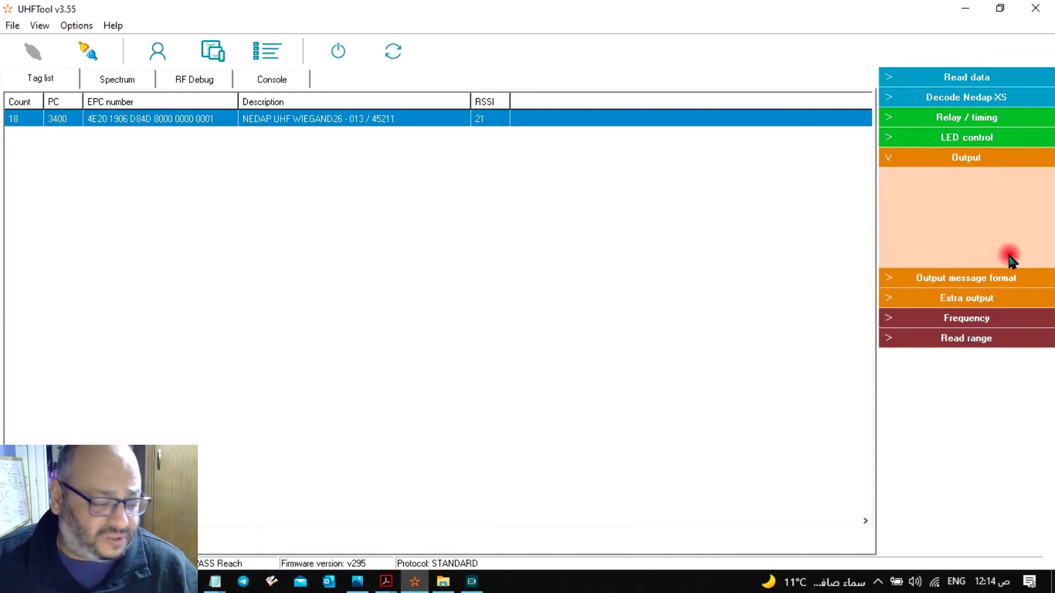
pyautogui.click(886, 159)
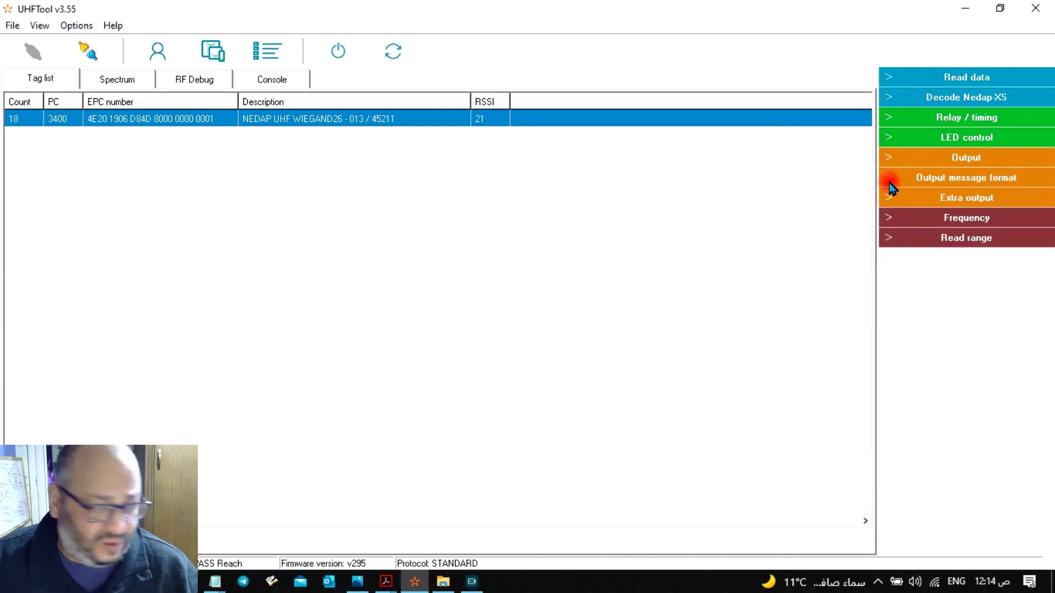
# - Expand the output message format settings and set the tag data to EPC number, trying right alignment before returning to left
pyautogui.click(890, 181)
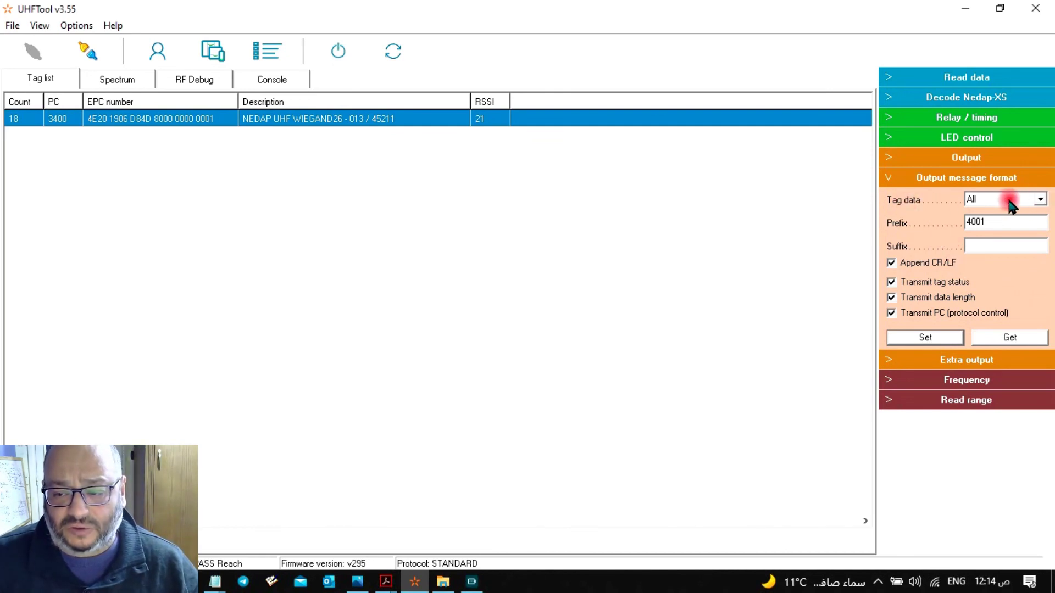
pyautogui.click(1040, 201)
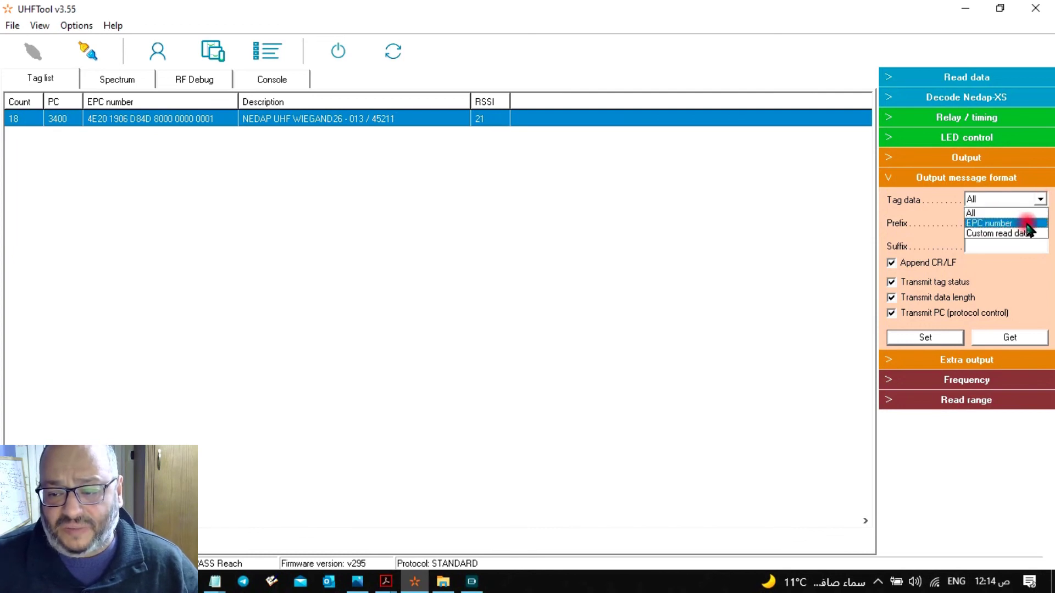
pyautogui.click(1026, 224)
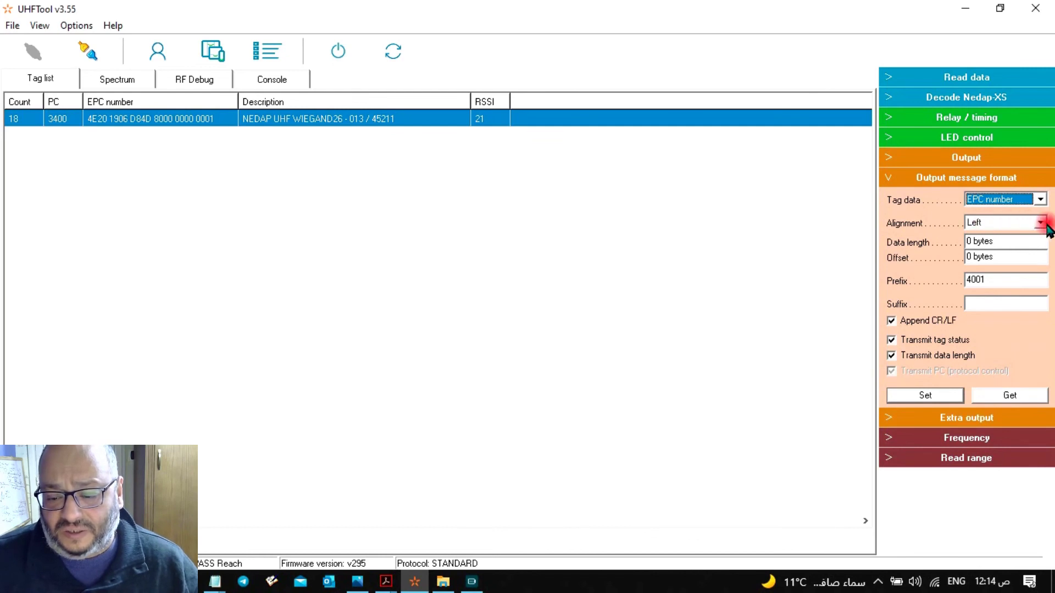
pyautogui.click(1040, 223)
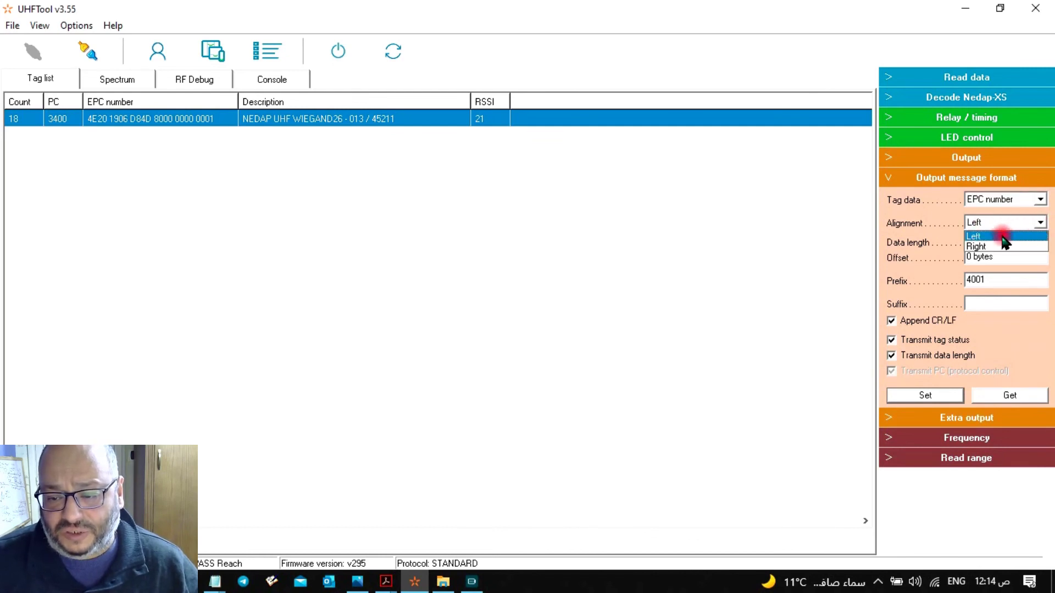
pyautogui.click(1000, 246)
pyautogui.click(1040, 223)
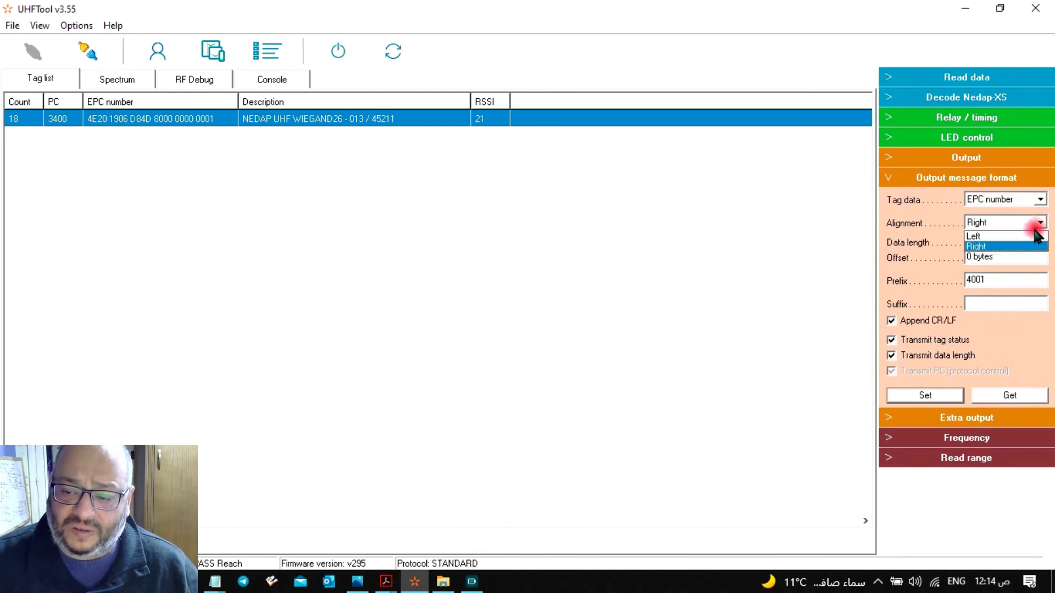
pyautogui.click(1026, 237)
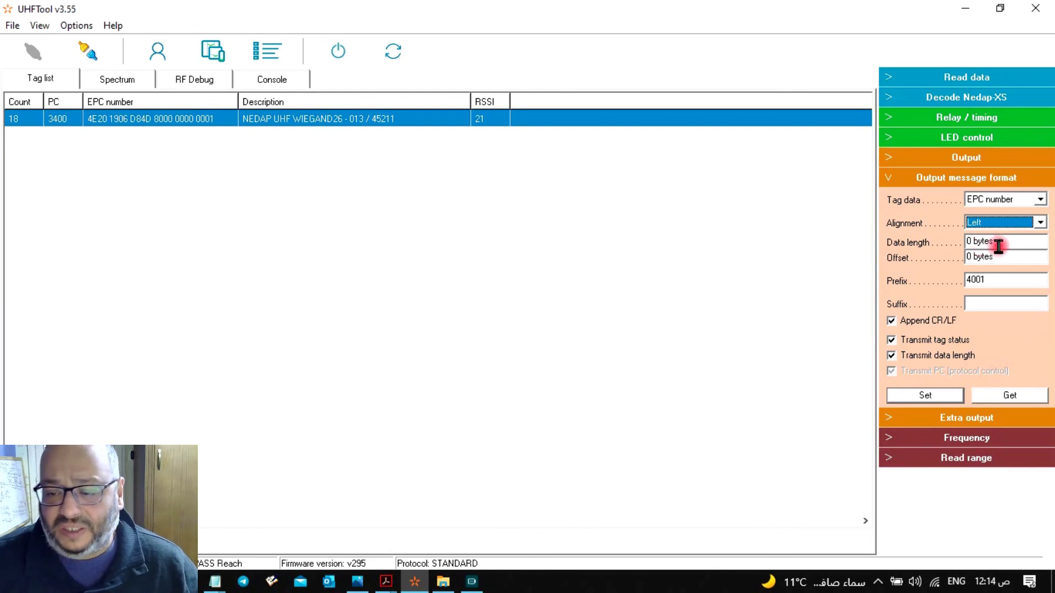
# - Try custom read data with right alignment, 16 bytes data length and 10 bytes offset, and reload the message format from the reader
pyautogui.click(1041, 199)
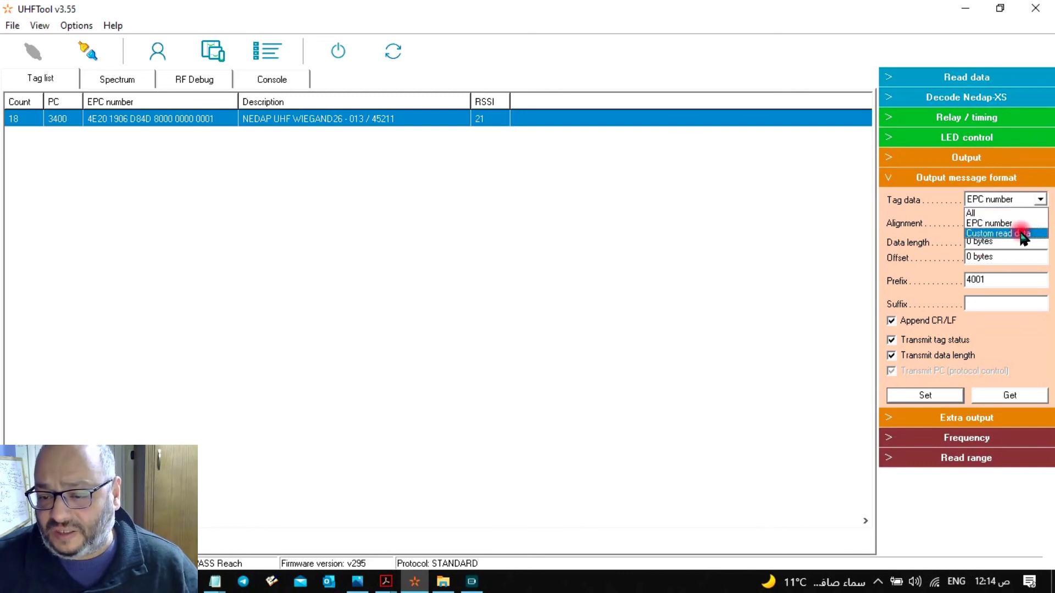
pyautogui.click(1022, 234)
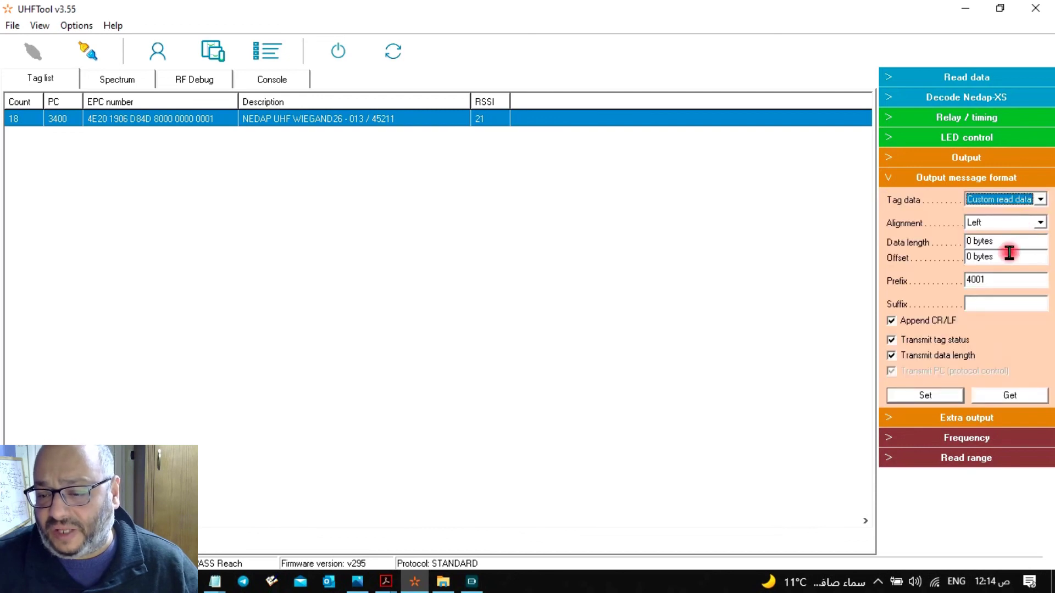
pyautogui.click(1041, 226)
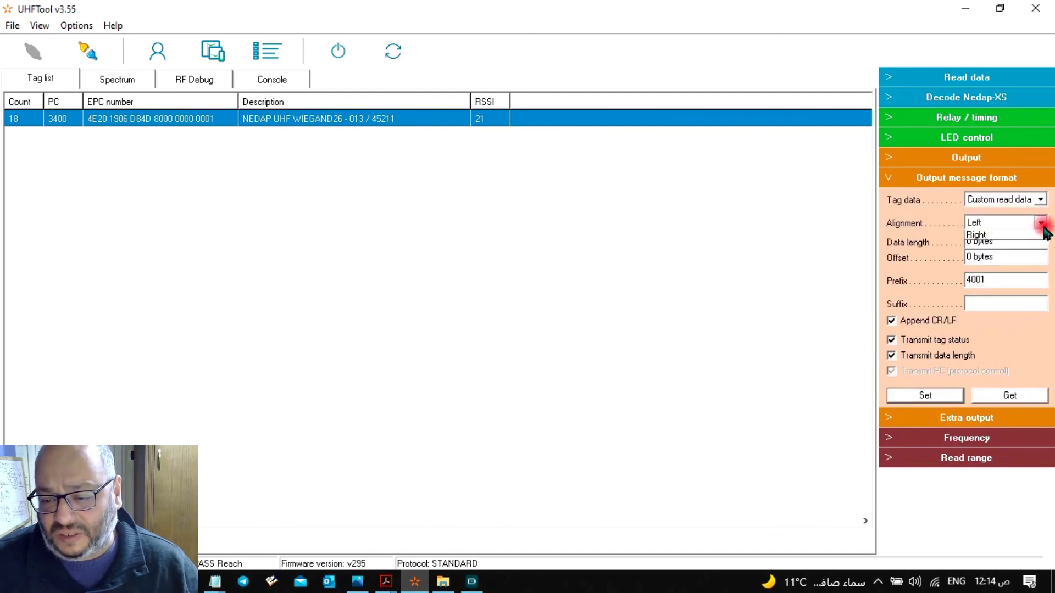
pyautogui.click(1028, 246)
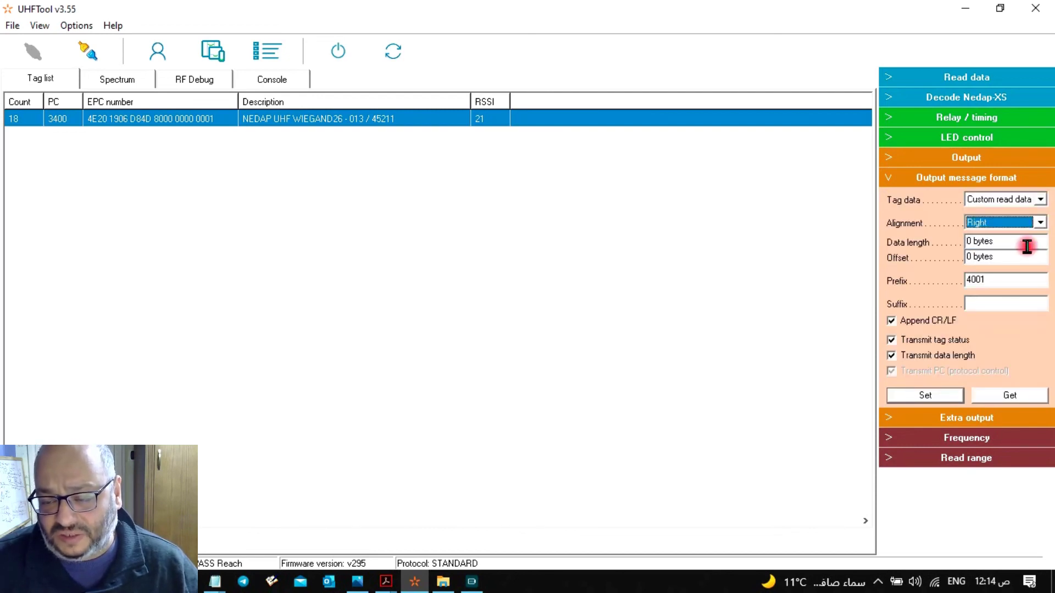
pyautogui.click(968, 243)
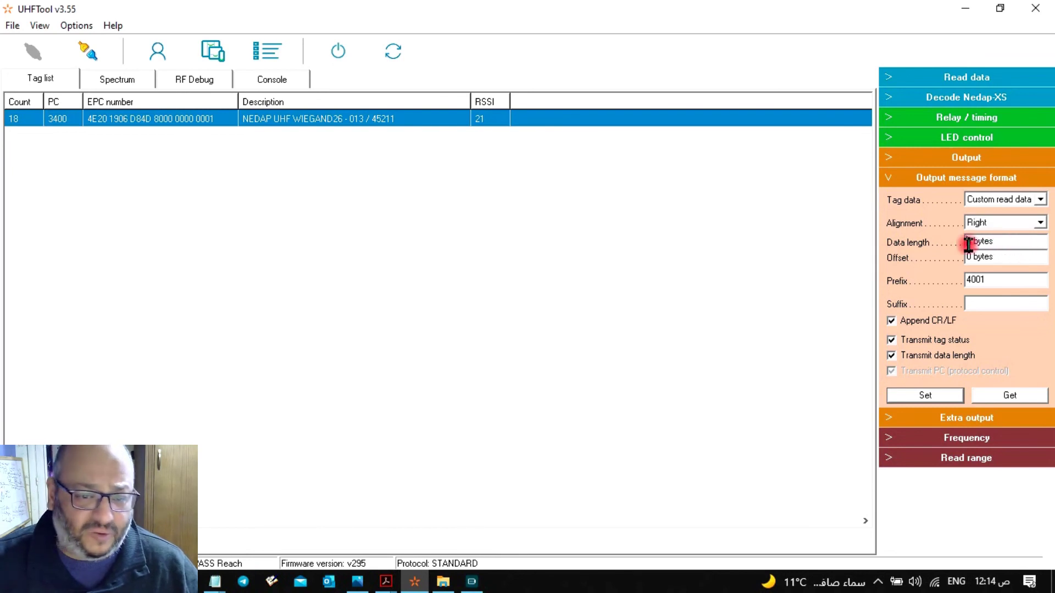
pyautogui.moveTo(1003, 242); pyautogui.dragTo(928, 256)
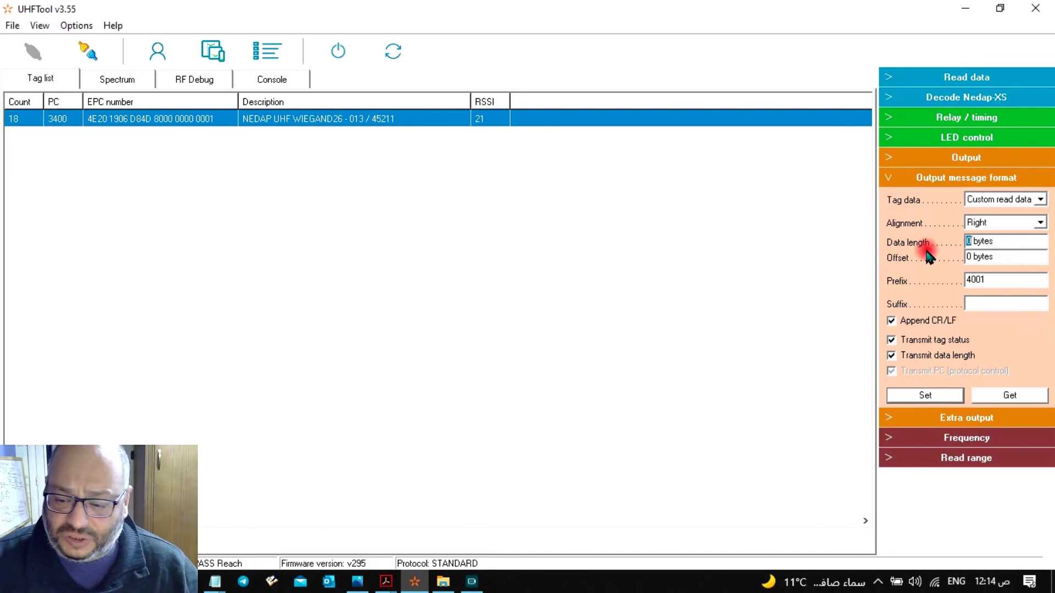
pyautogui.press('BackSpace')
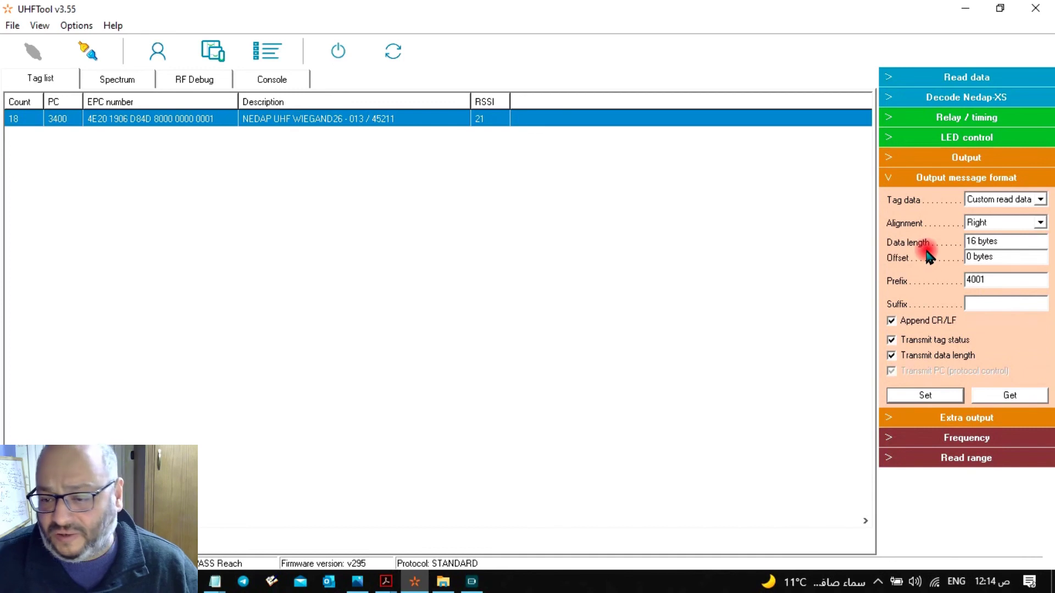
pyautogui.click(1001, 256)
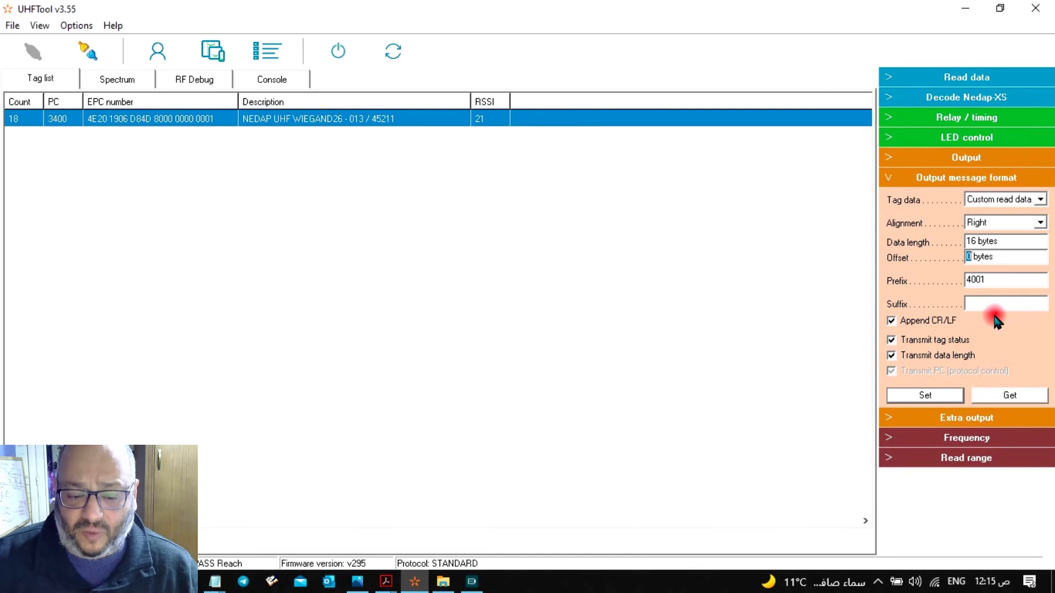
pyautogui.write('10')
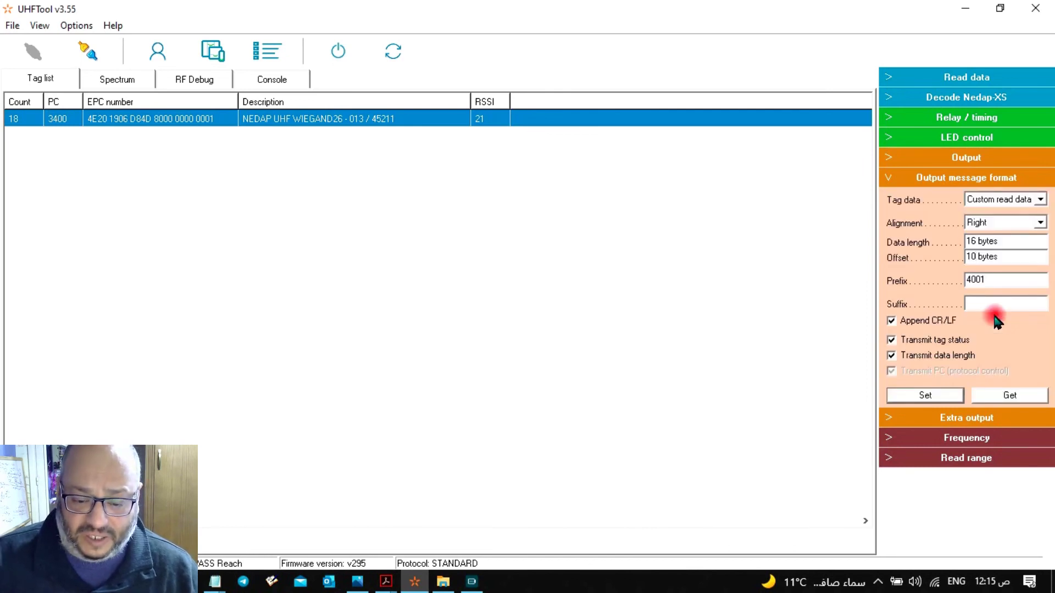
pyautogui.click(1013, 398)
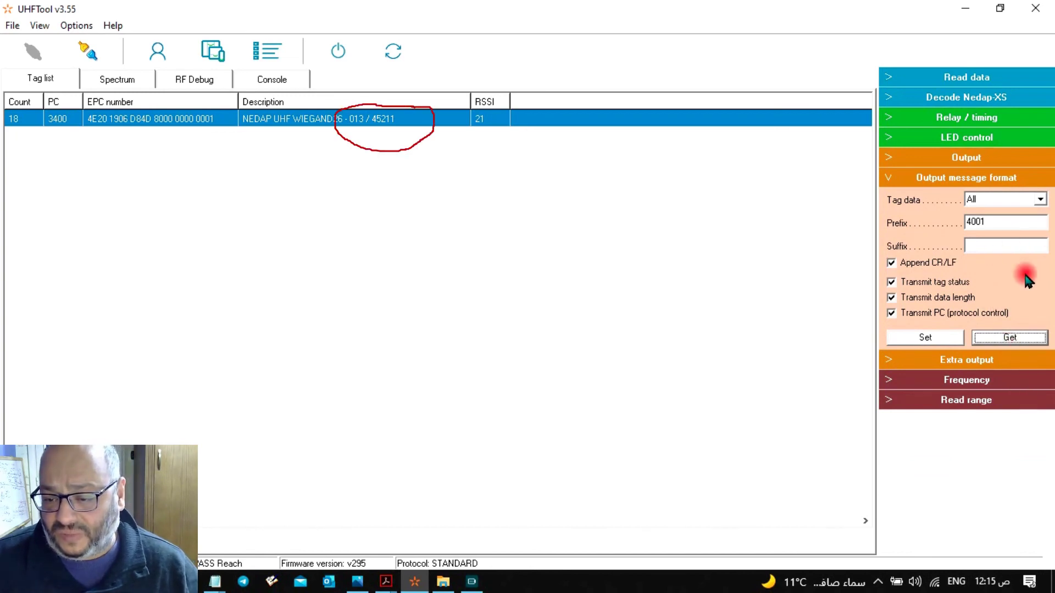
# - Turn off appending CR/LF to the output message and set the tag data to EPC number
pyautogui.click(995, 270)
pyautogui.click(1038, 199)
pyautogui.click(1025, 222)
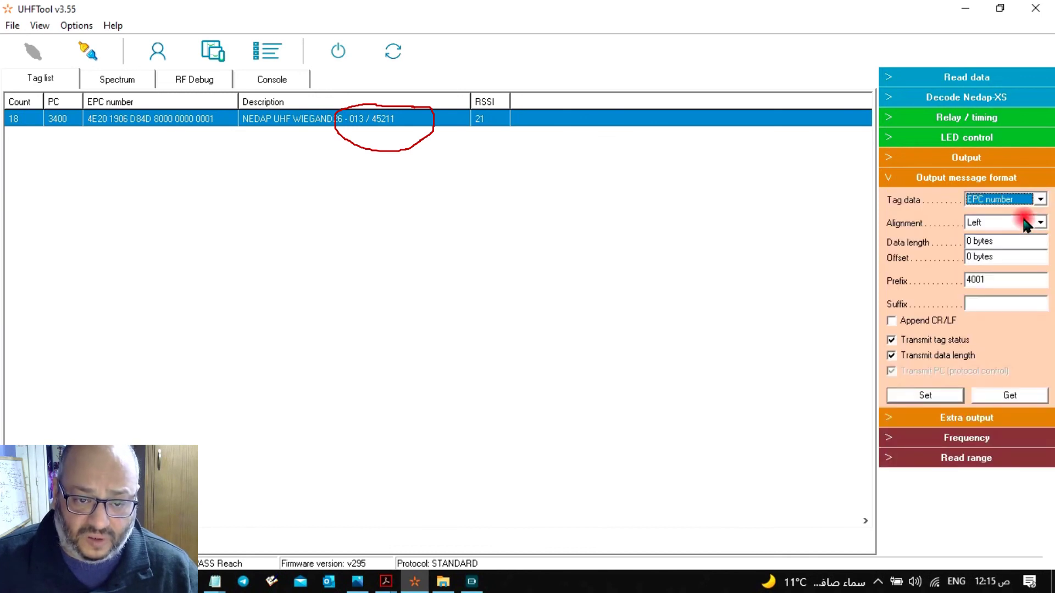
# - Turn on appending CR/LF to the output message
pyautogui.click(890, 321)
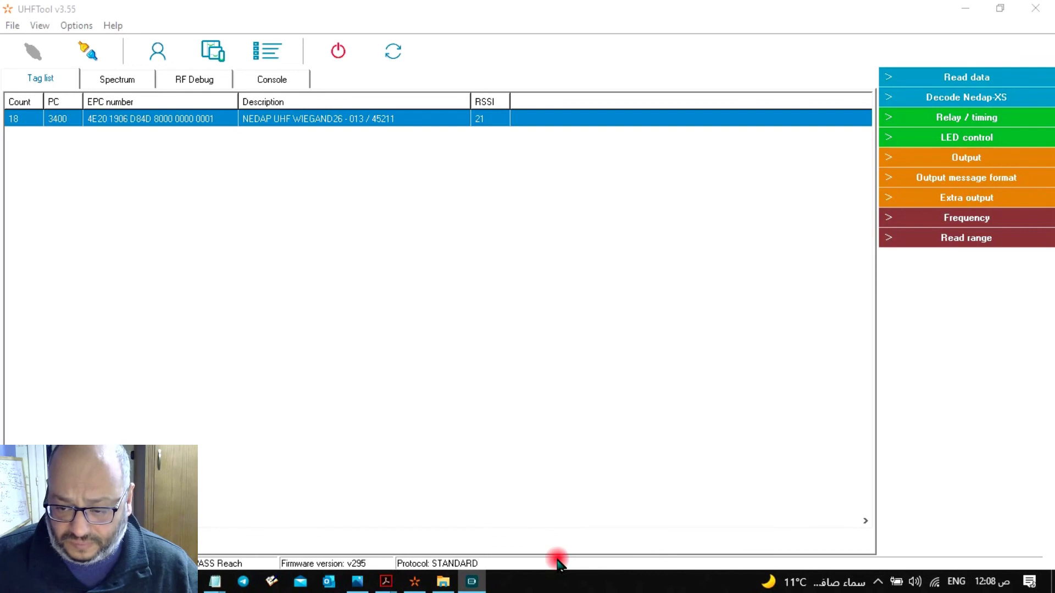
# - Show the spectrum analyzer and sweep 864.0 to 870.0 MHz in 1 MHz steps, repeating the sweep with the transmitter on
pyautogui.click(127, 81)
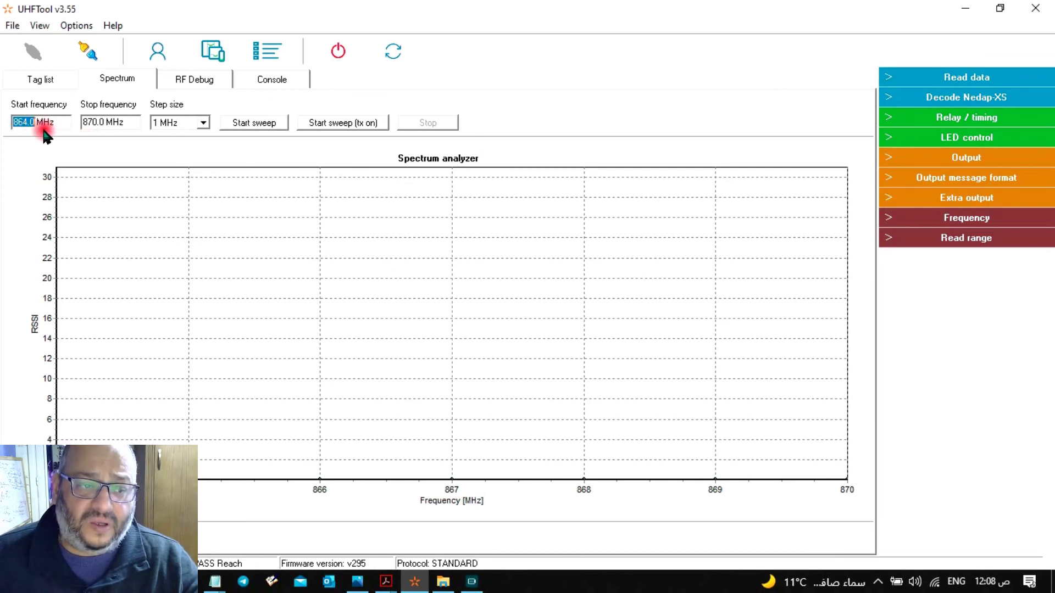
pyautogui.click(274, 127)
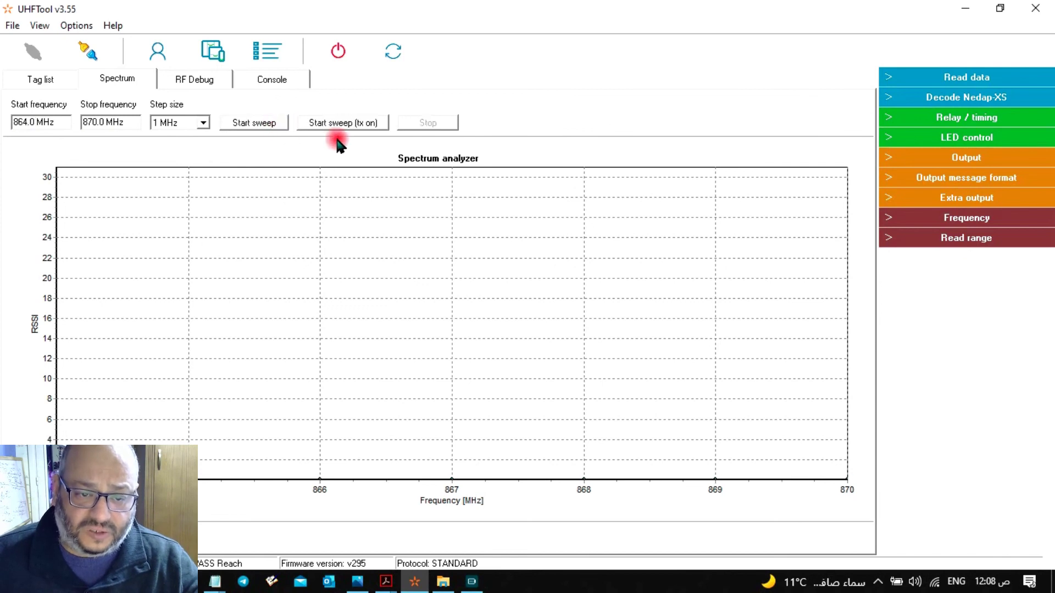
pyautogui.click(363, 123)
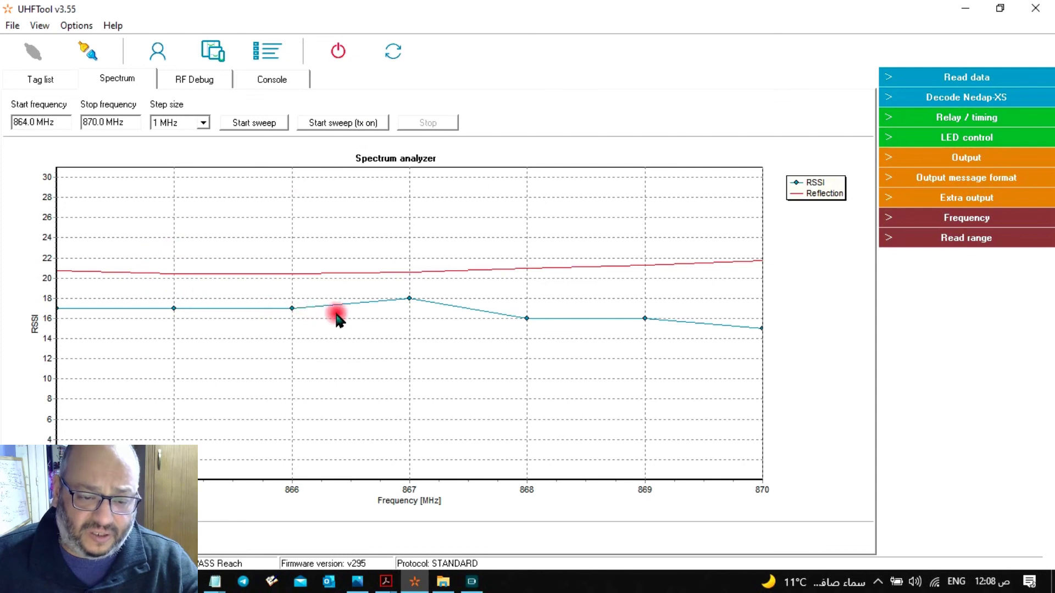
pyautogui.click(359, 123)
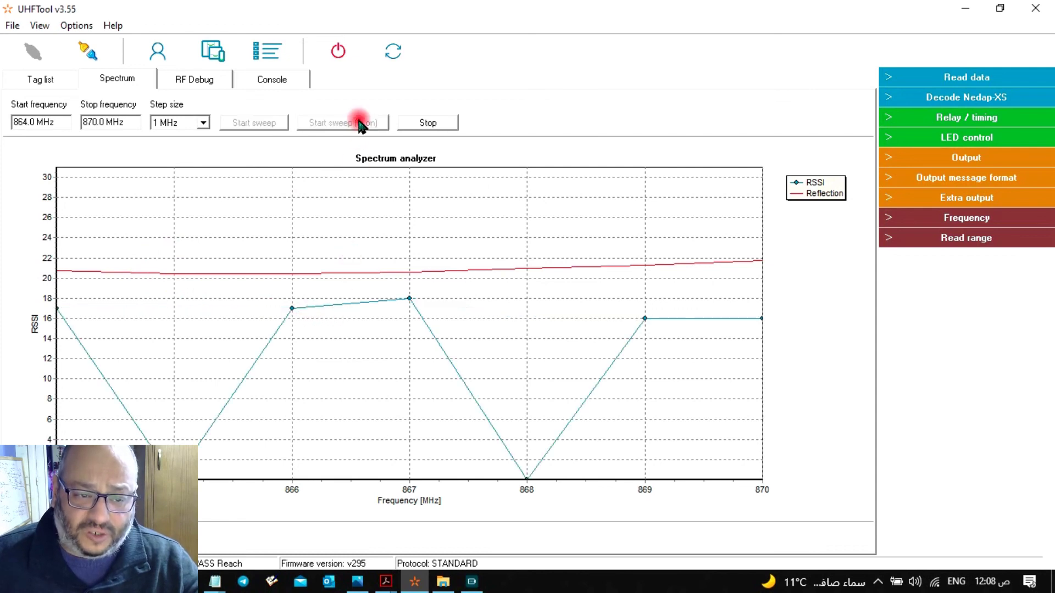
pyautogui.click(359, 123)
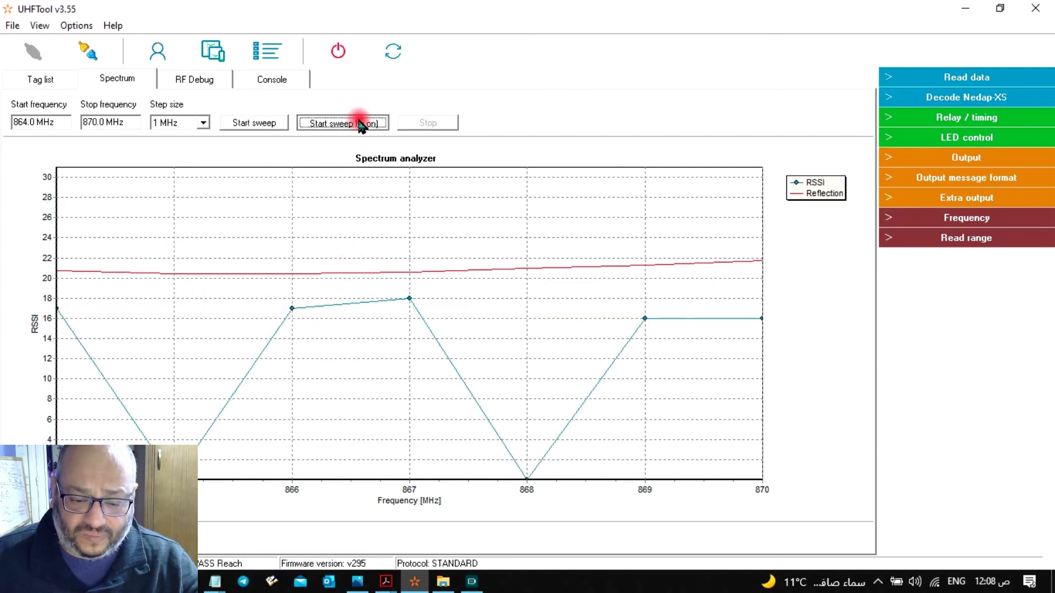
# - Set the sweep step size to 900 kHz and run the spectrum sweep twice with the transmitter on
pyautogui.click(204, 123)
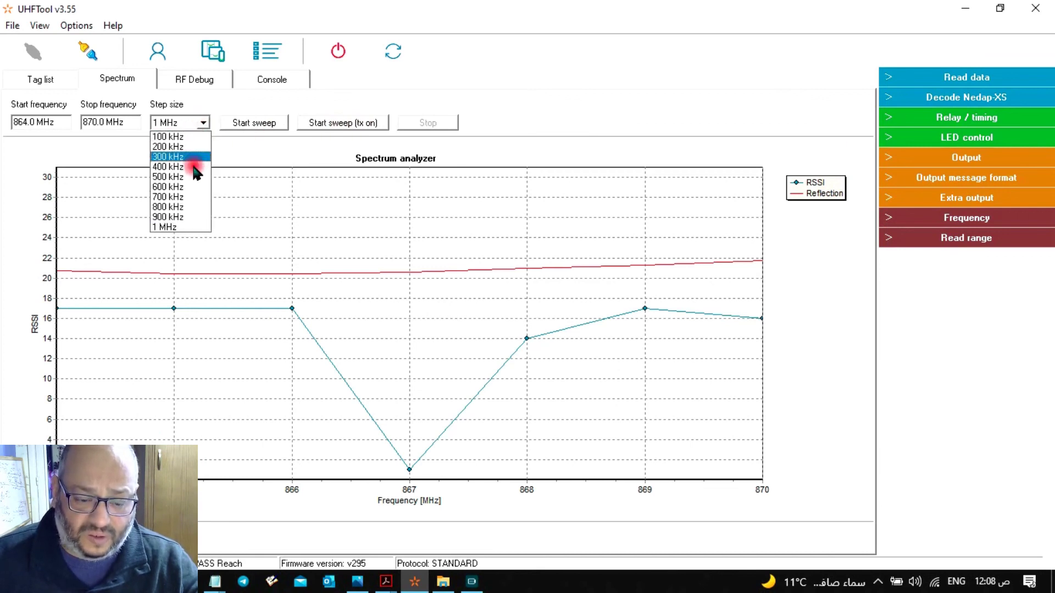
pyautogui.click(193, 217)
pyautogui.click(352, 124)
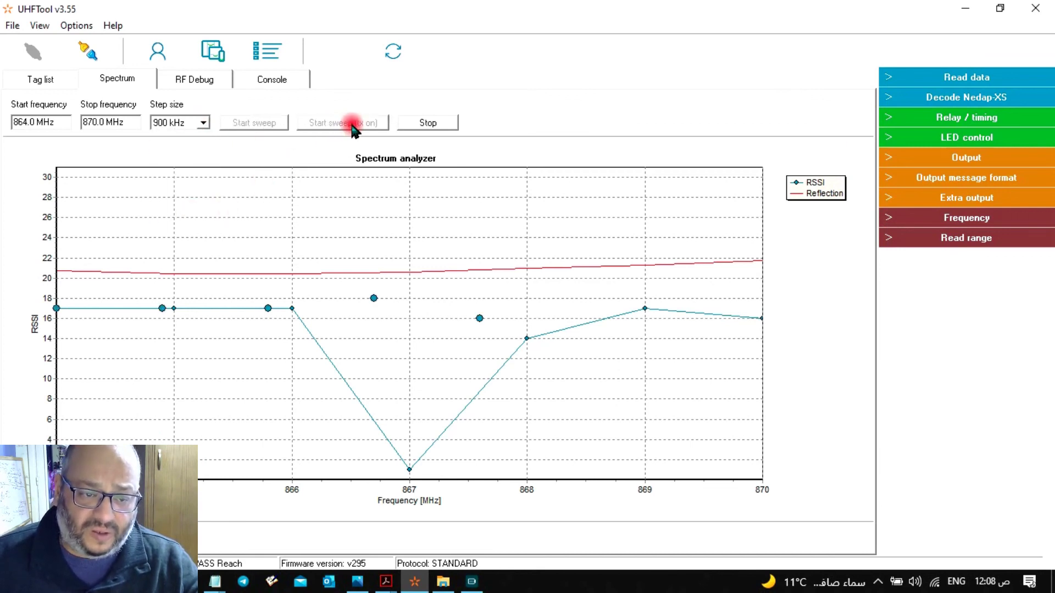
pyautogui.click(352, 124)
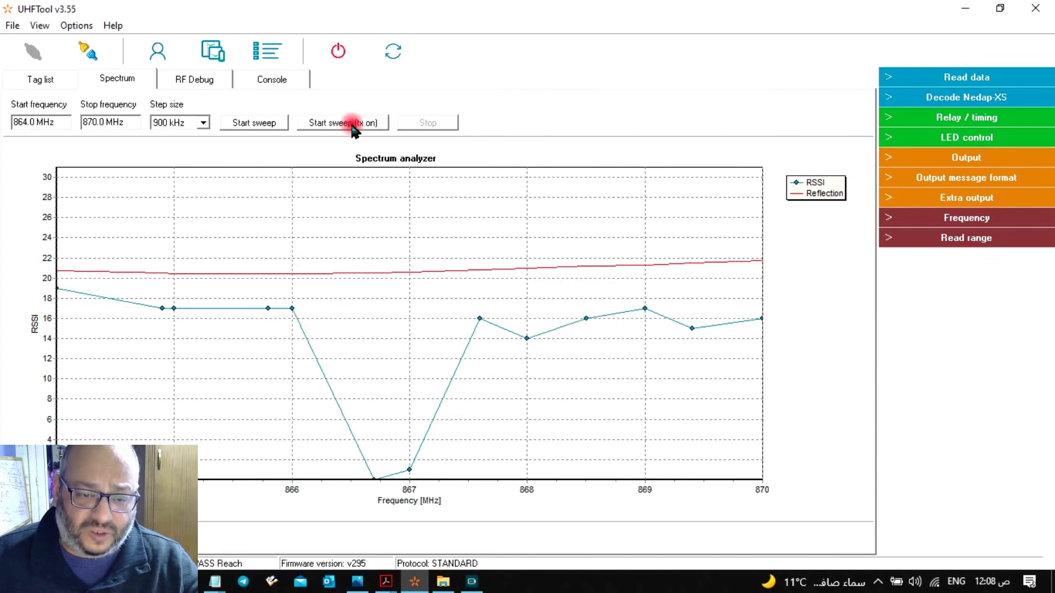
# - Set the sweep step size back to 1 MHz and sweep the spectrum without and with the transmitter on
pyautogui.click(203, 122)
pyautogui.click(196, 227)
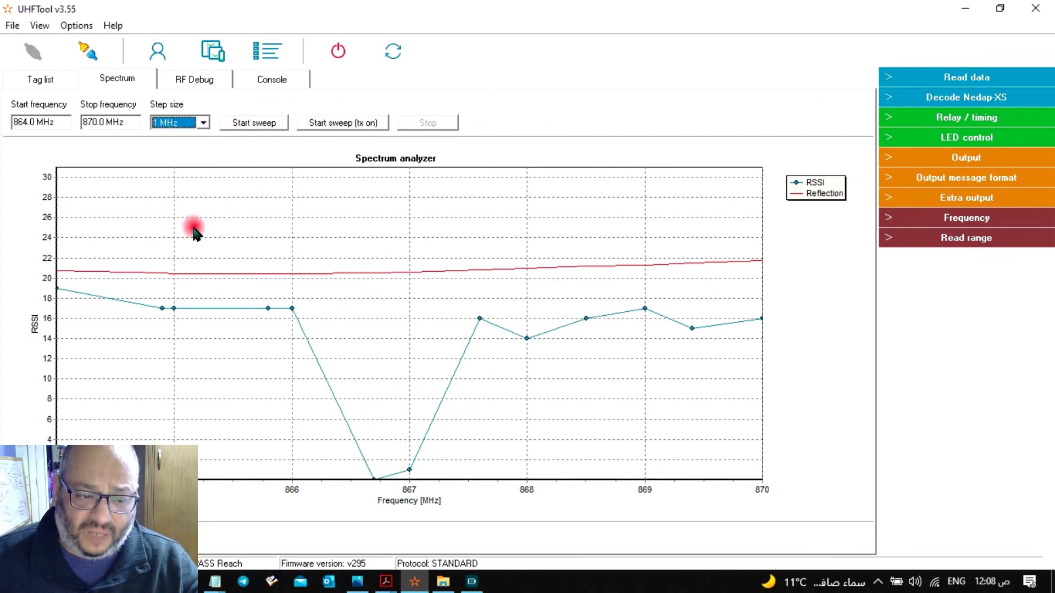
pyautogui.click(272, 126)
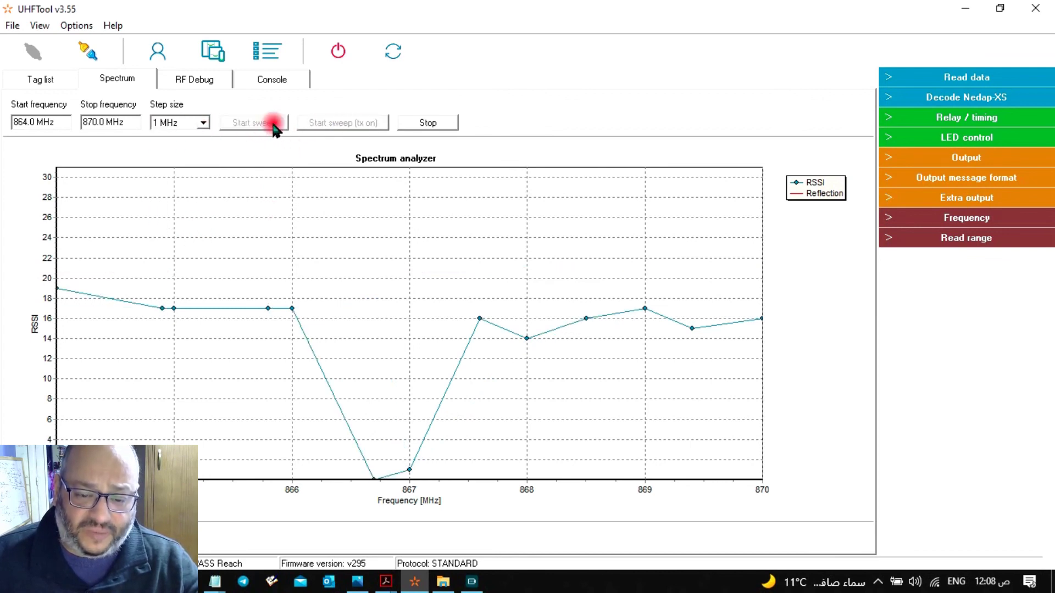
pyautogui.click(345, 126)
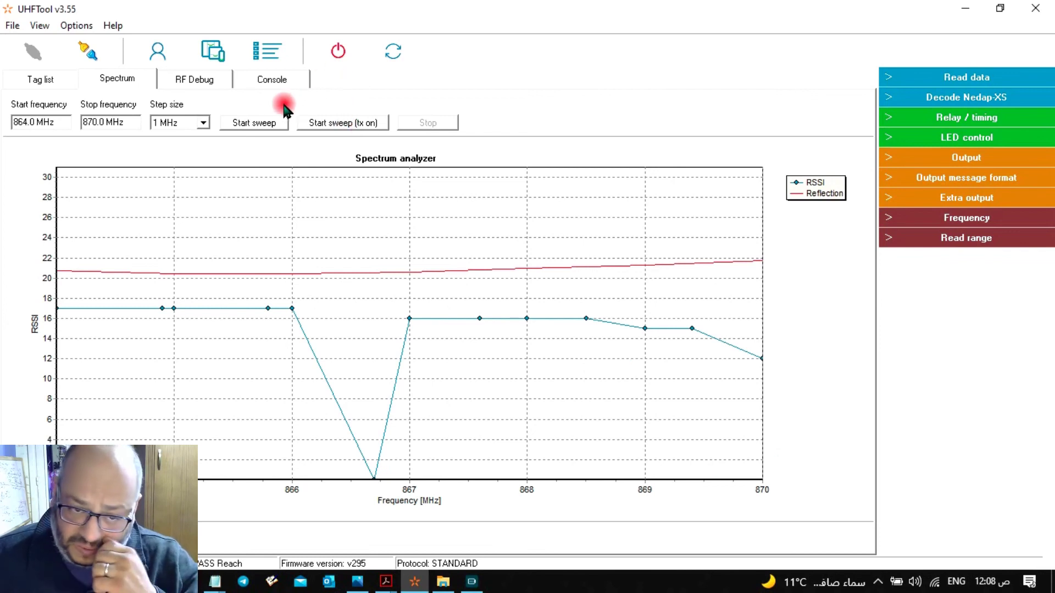
# - Review the commands and reader responses logged in the console during the spectrum sweeps
pyautogui.click(286, 80)
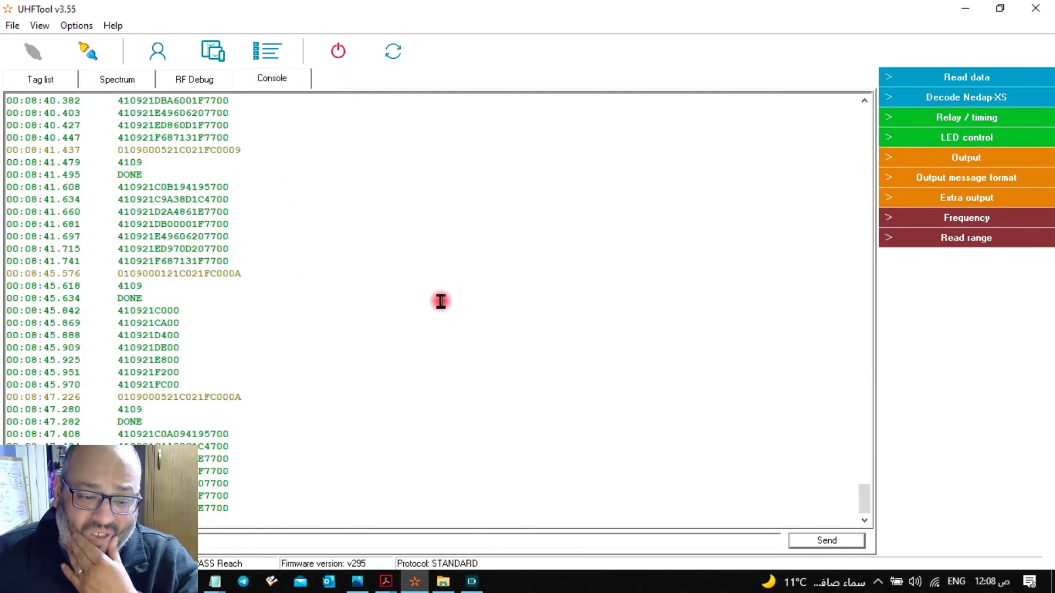
pyautogui.scroll(4, 443, 299)
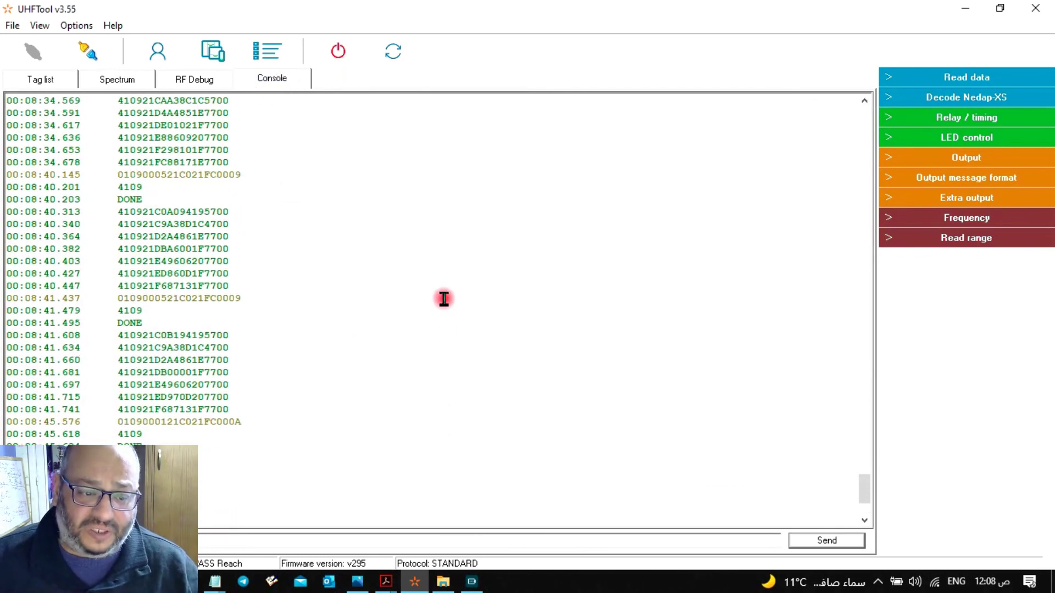
# - Return to the tag list and expand the read data settings
pyautogui.click(30, 79)
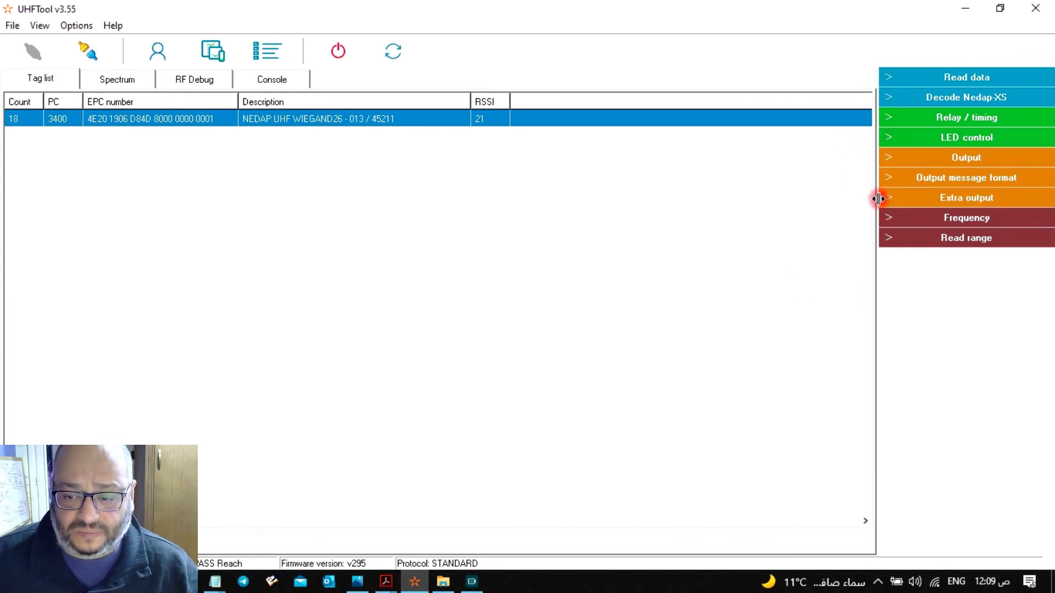
pyautogui.click(890, 78)
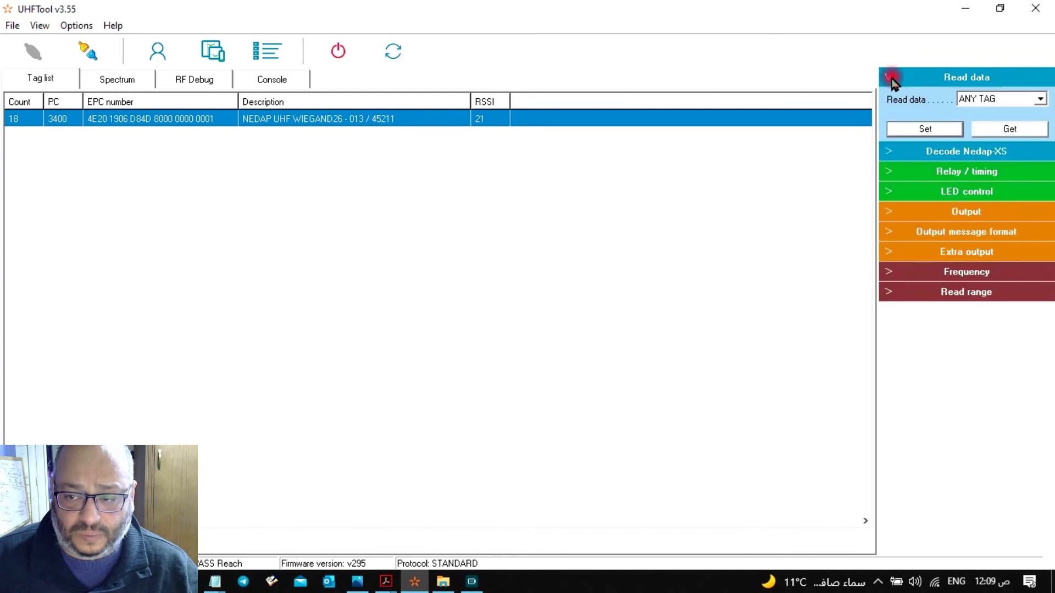